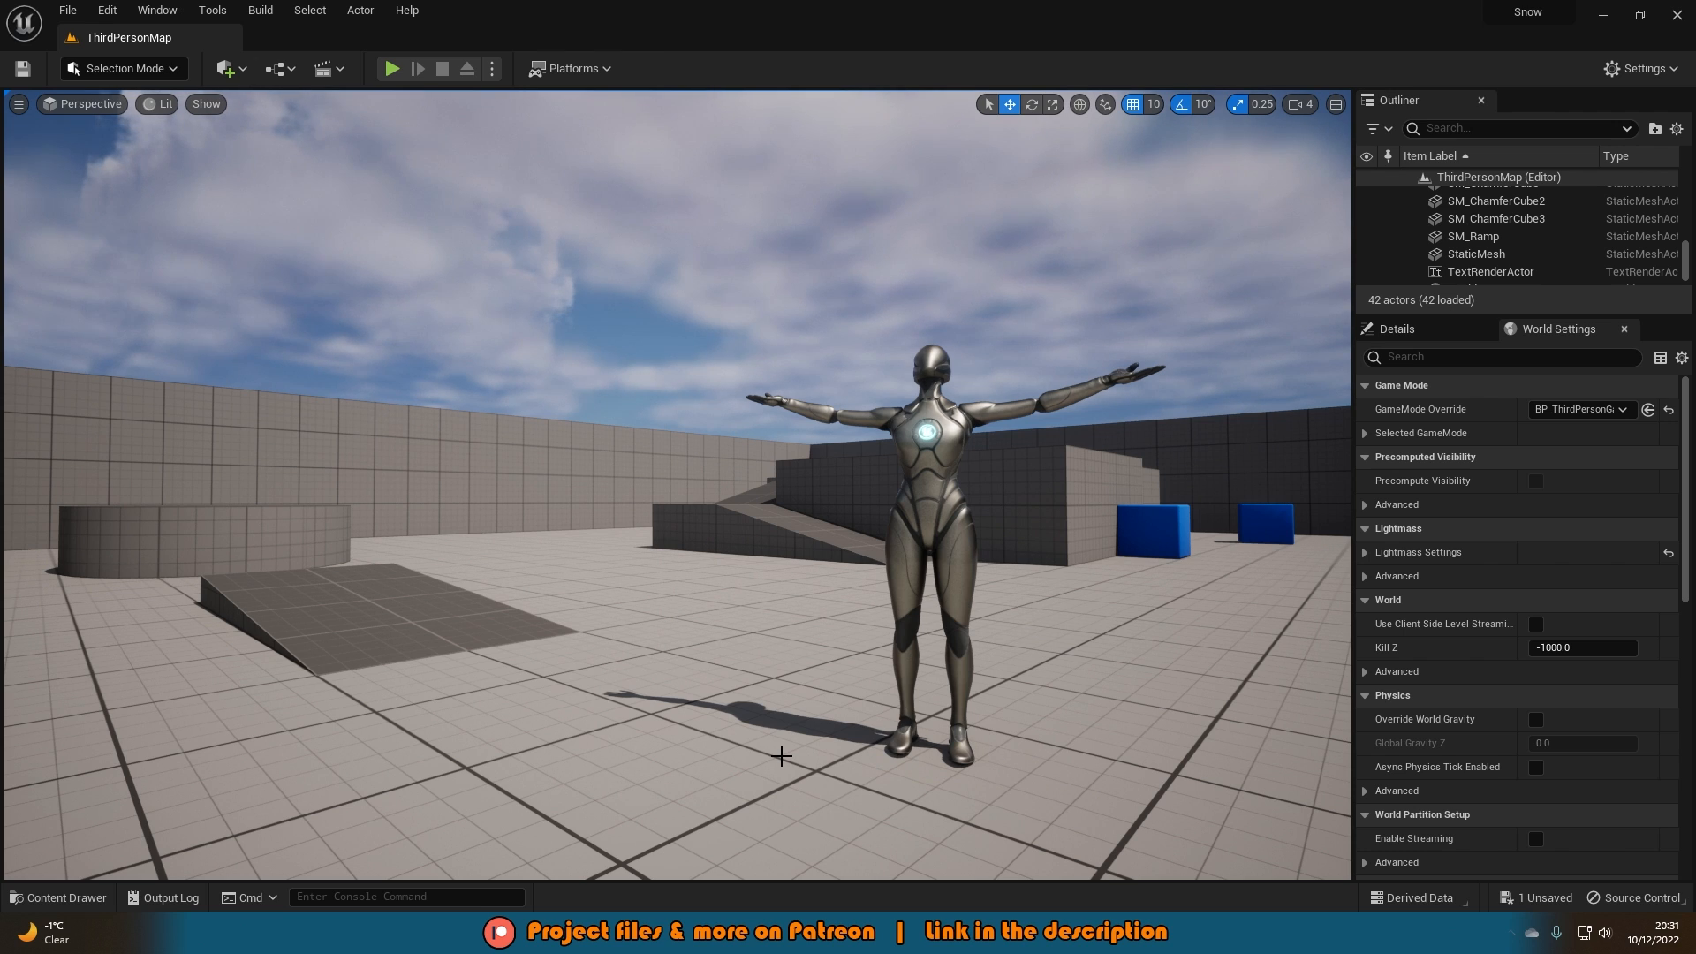
Create a new Niagara Emitter in the Content folder based on the Fountain template.
key("ctrl+space")
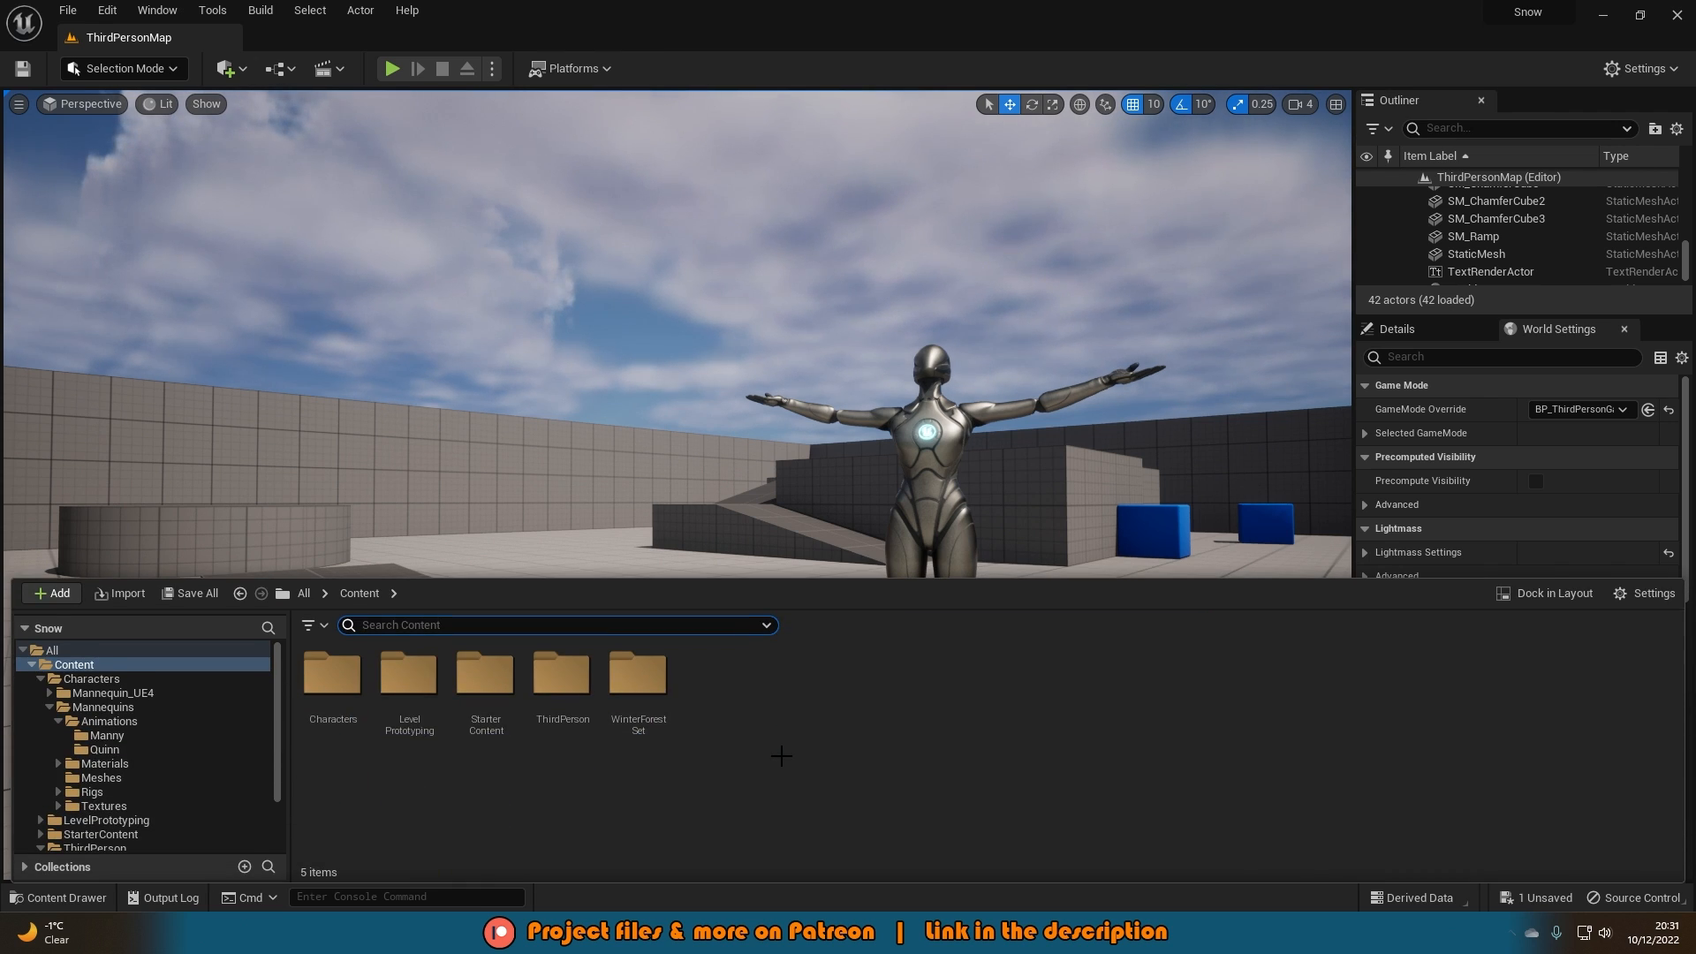
right_click(782, 756)
mouse_move(833, 544)
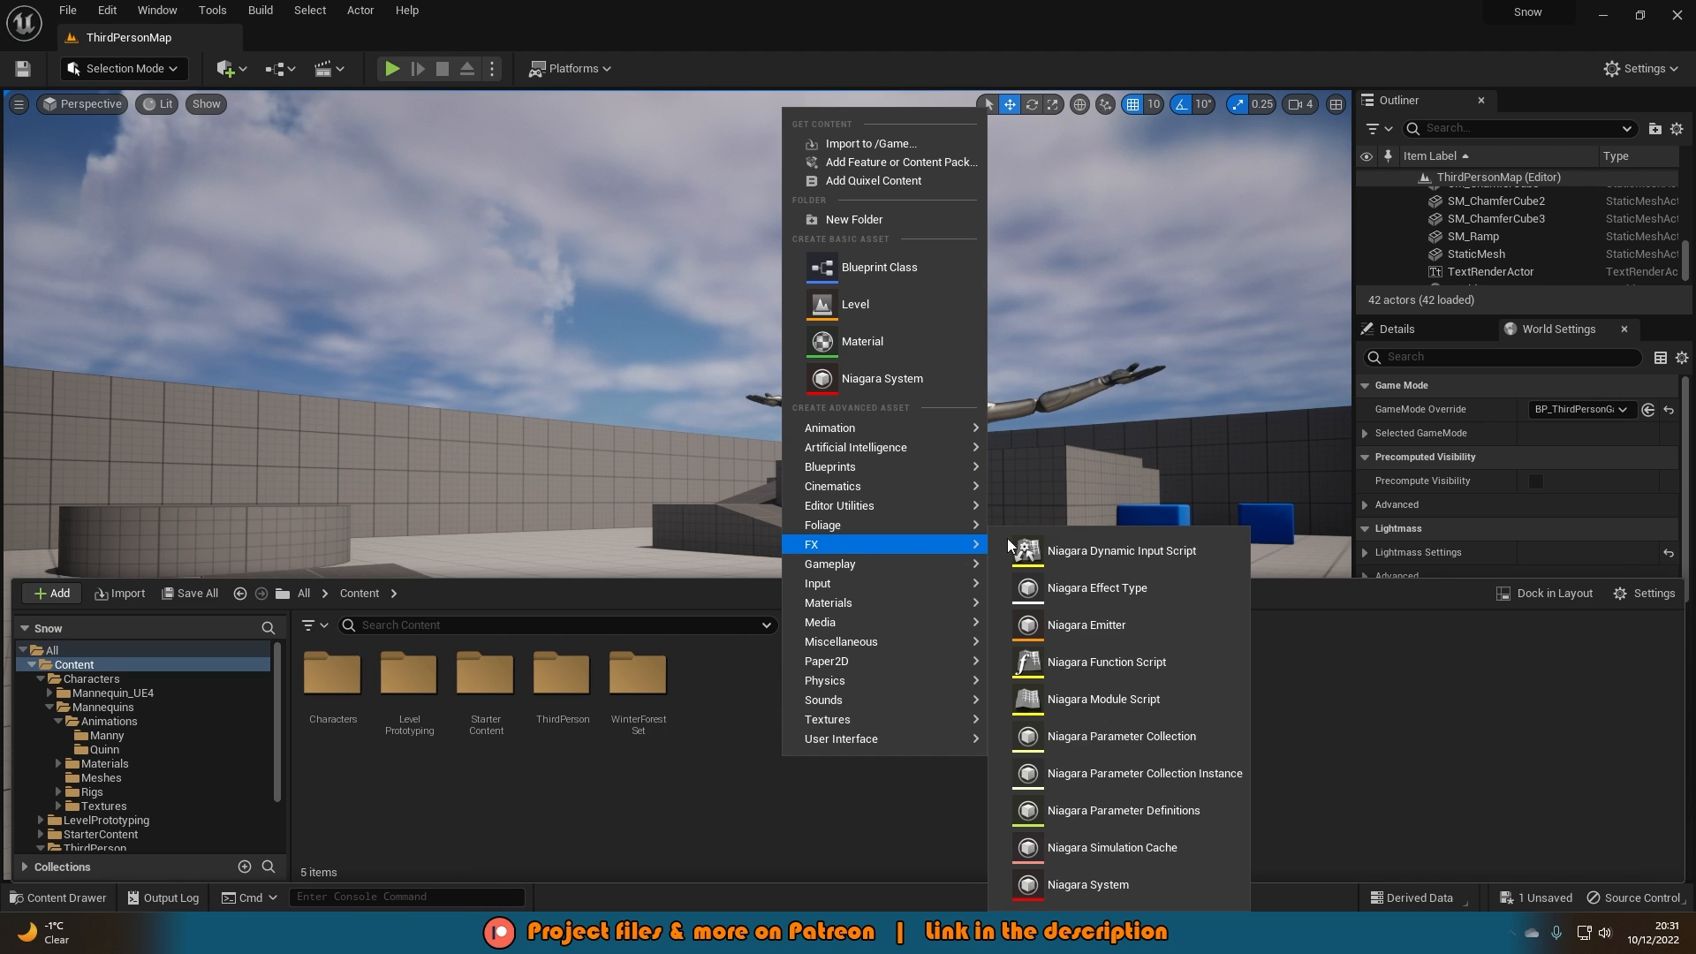
left_click(1152, 624)
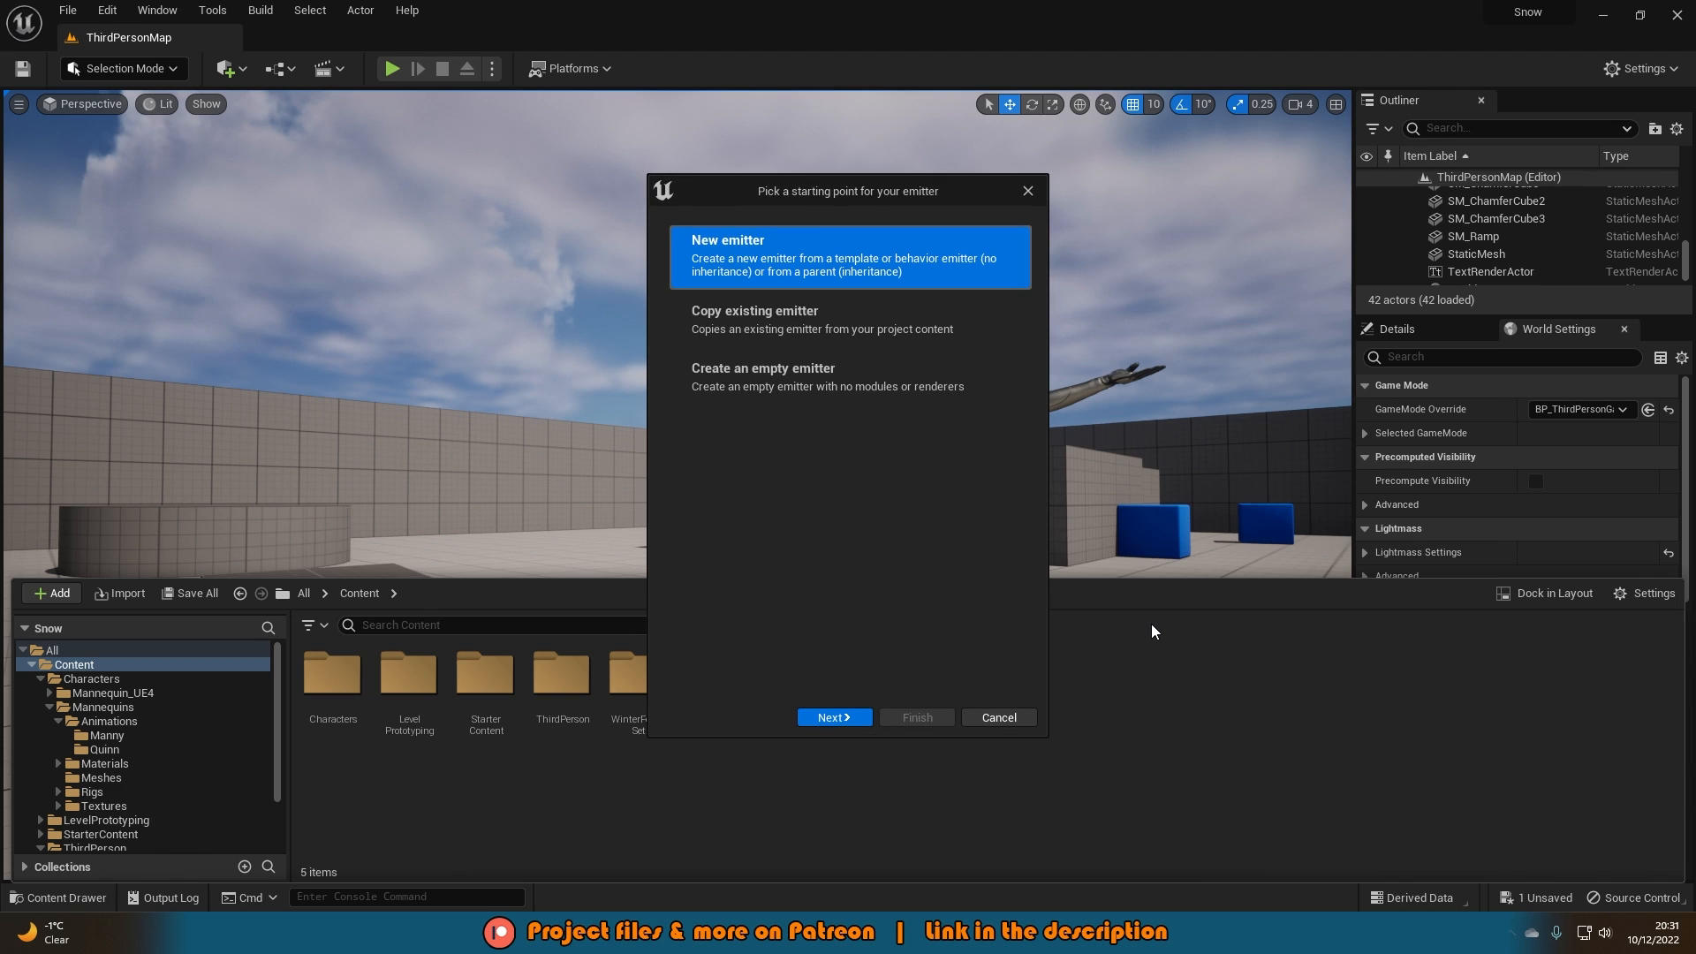
left_click(833, 718)
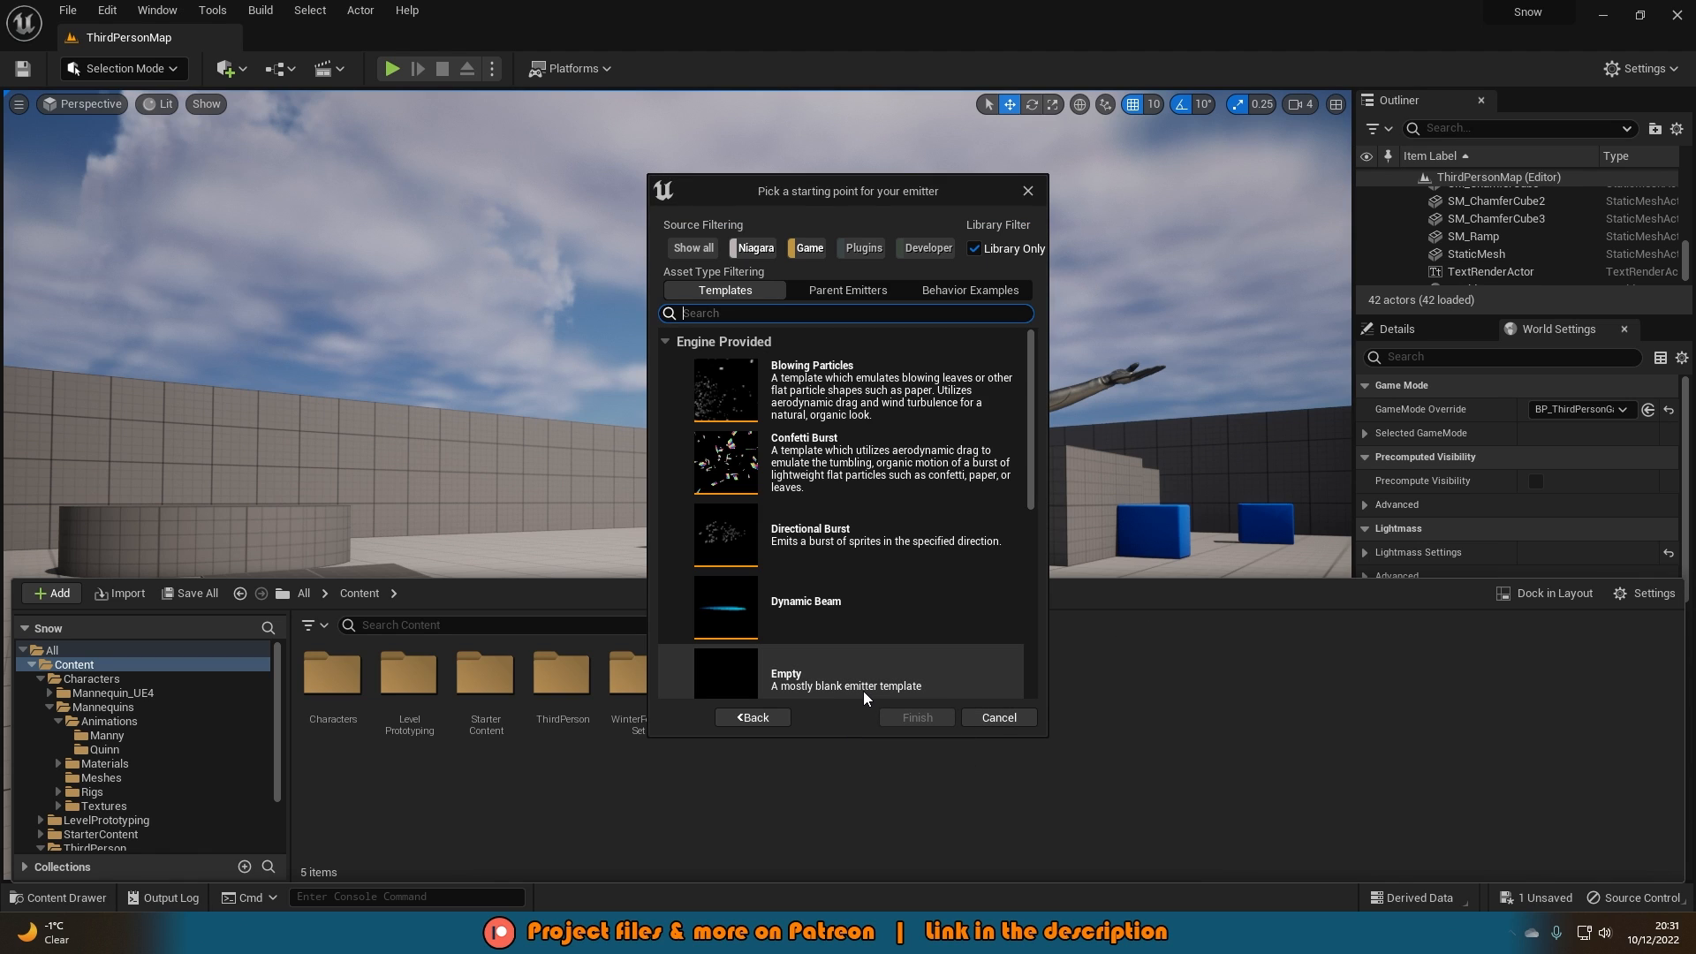
scroll(866, 654, "down", 3)
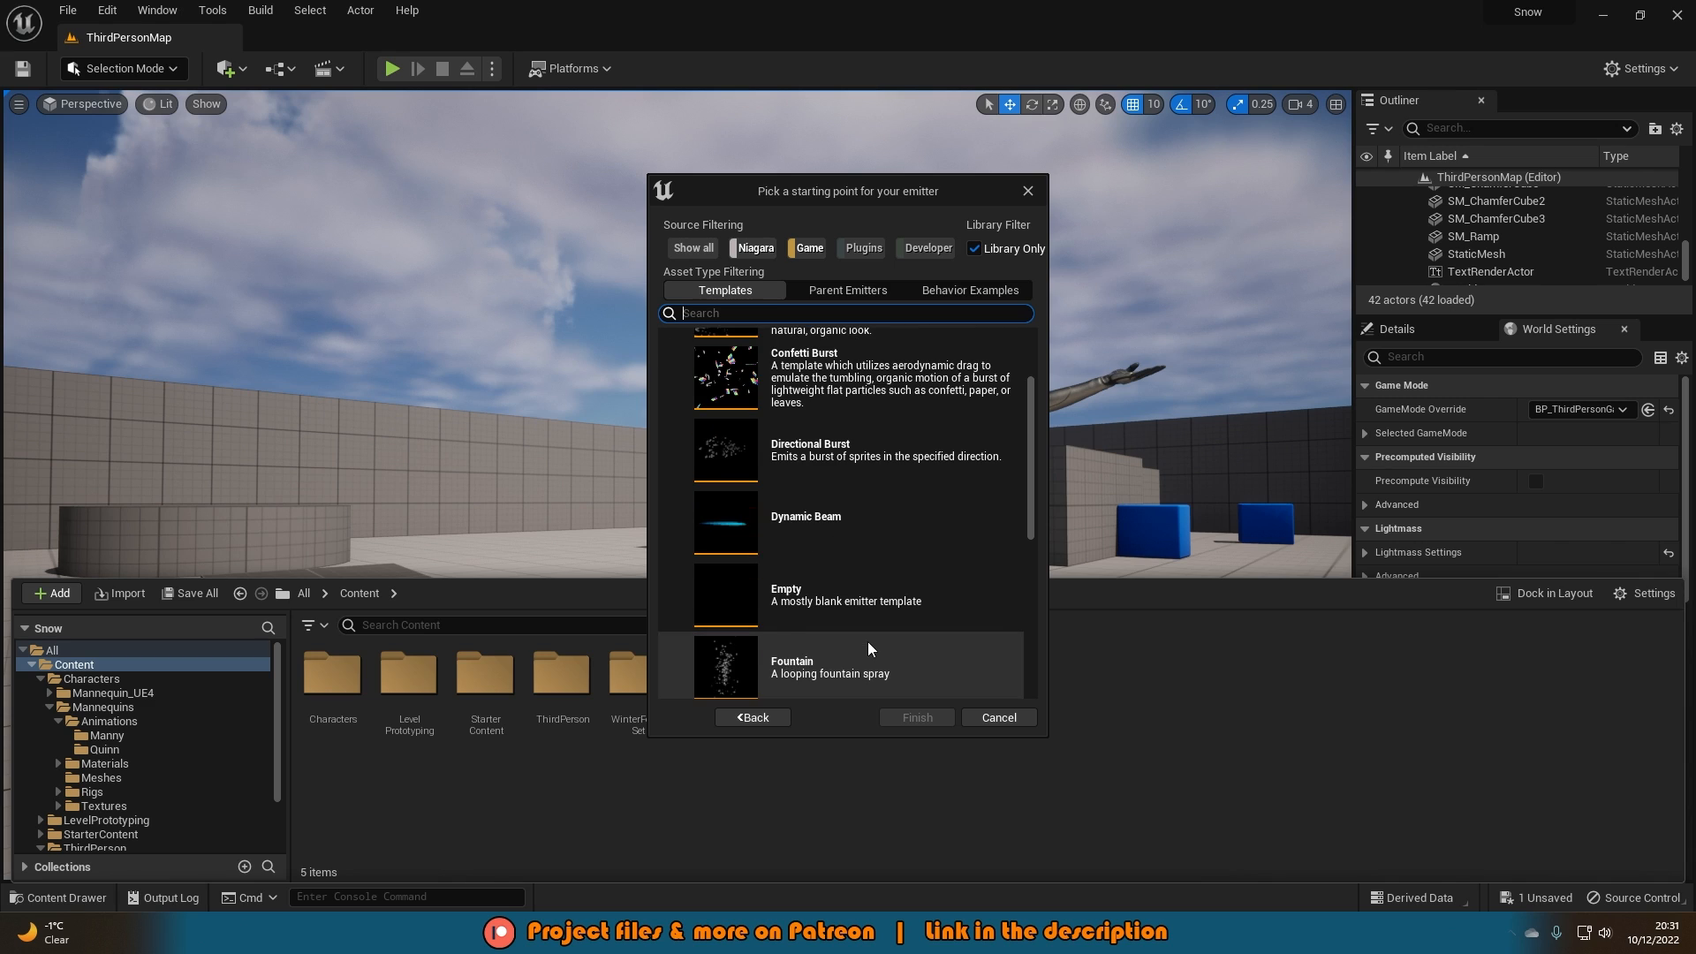
scroll(870, 618, "down", 1)
left_click(878, 528)
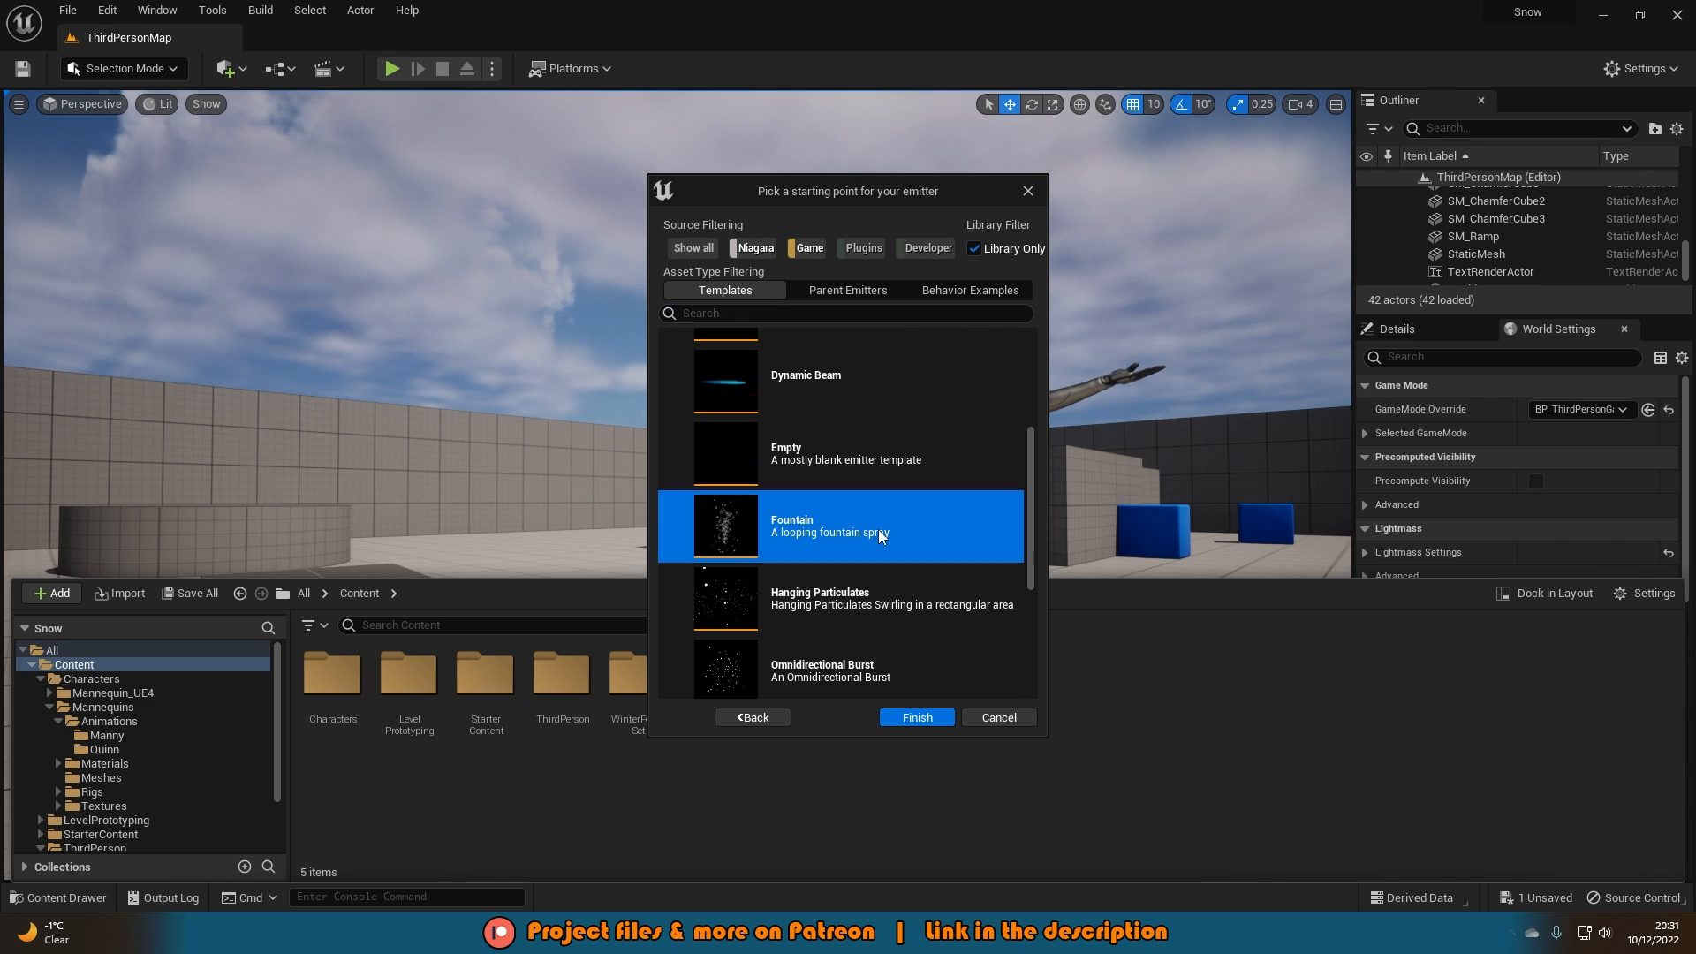
left_click(925, 723)
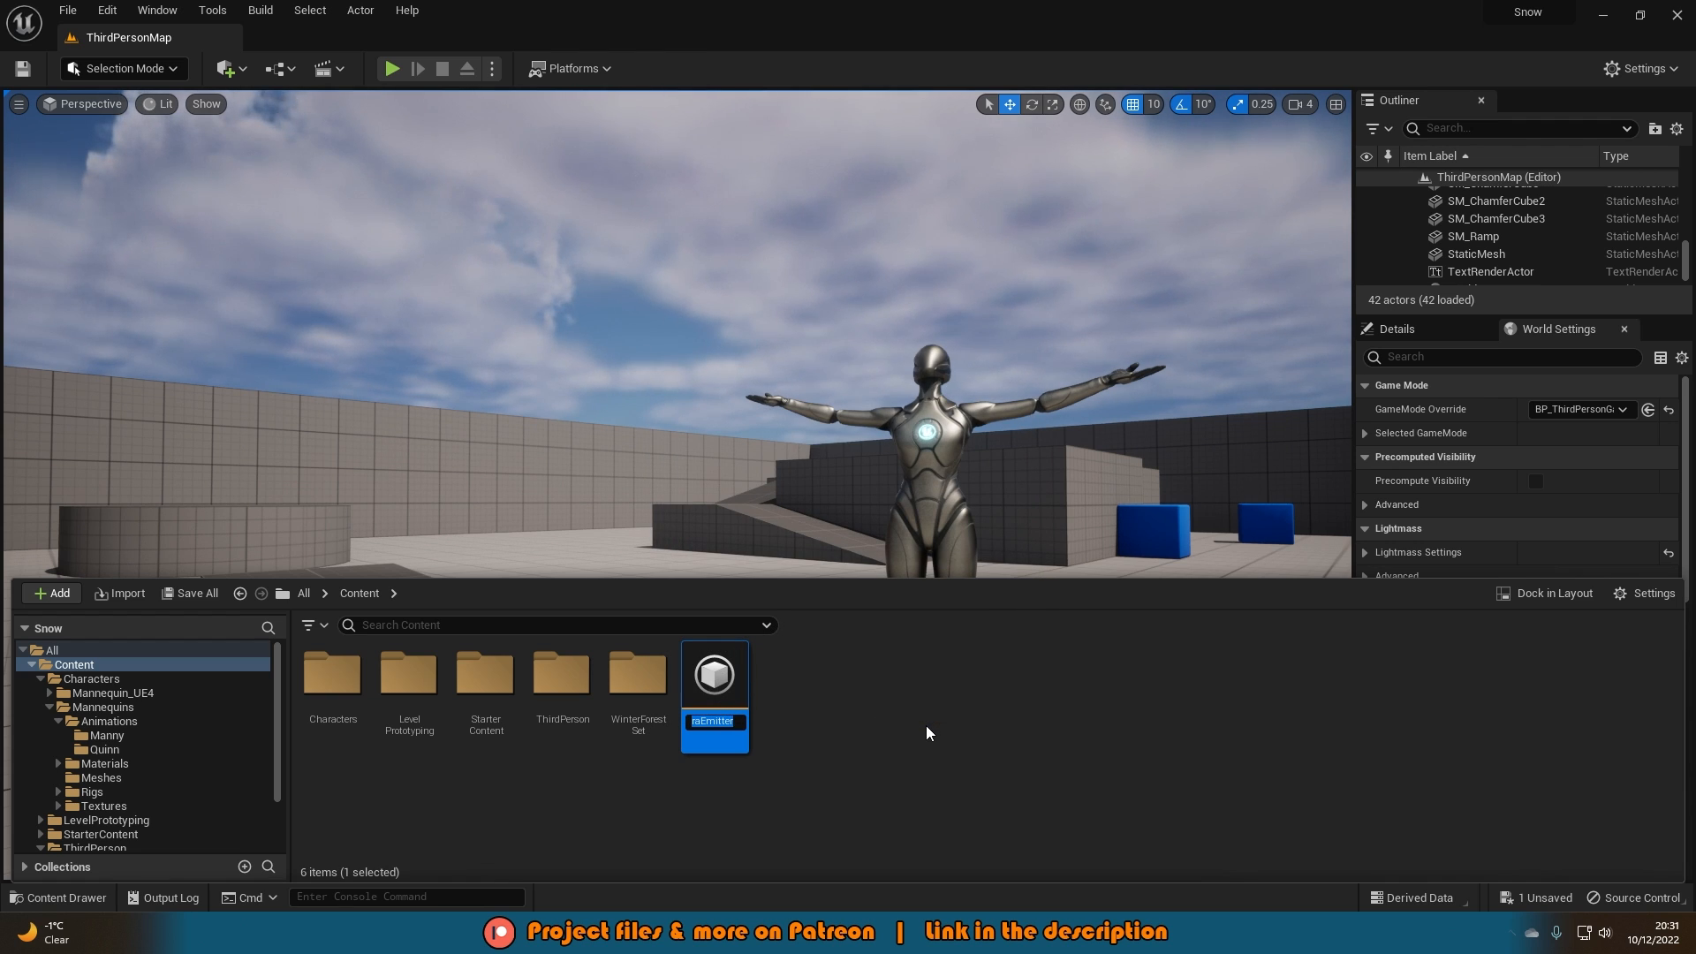
Name the new emitter NE_Snow and open it for editing.
type("NE")
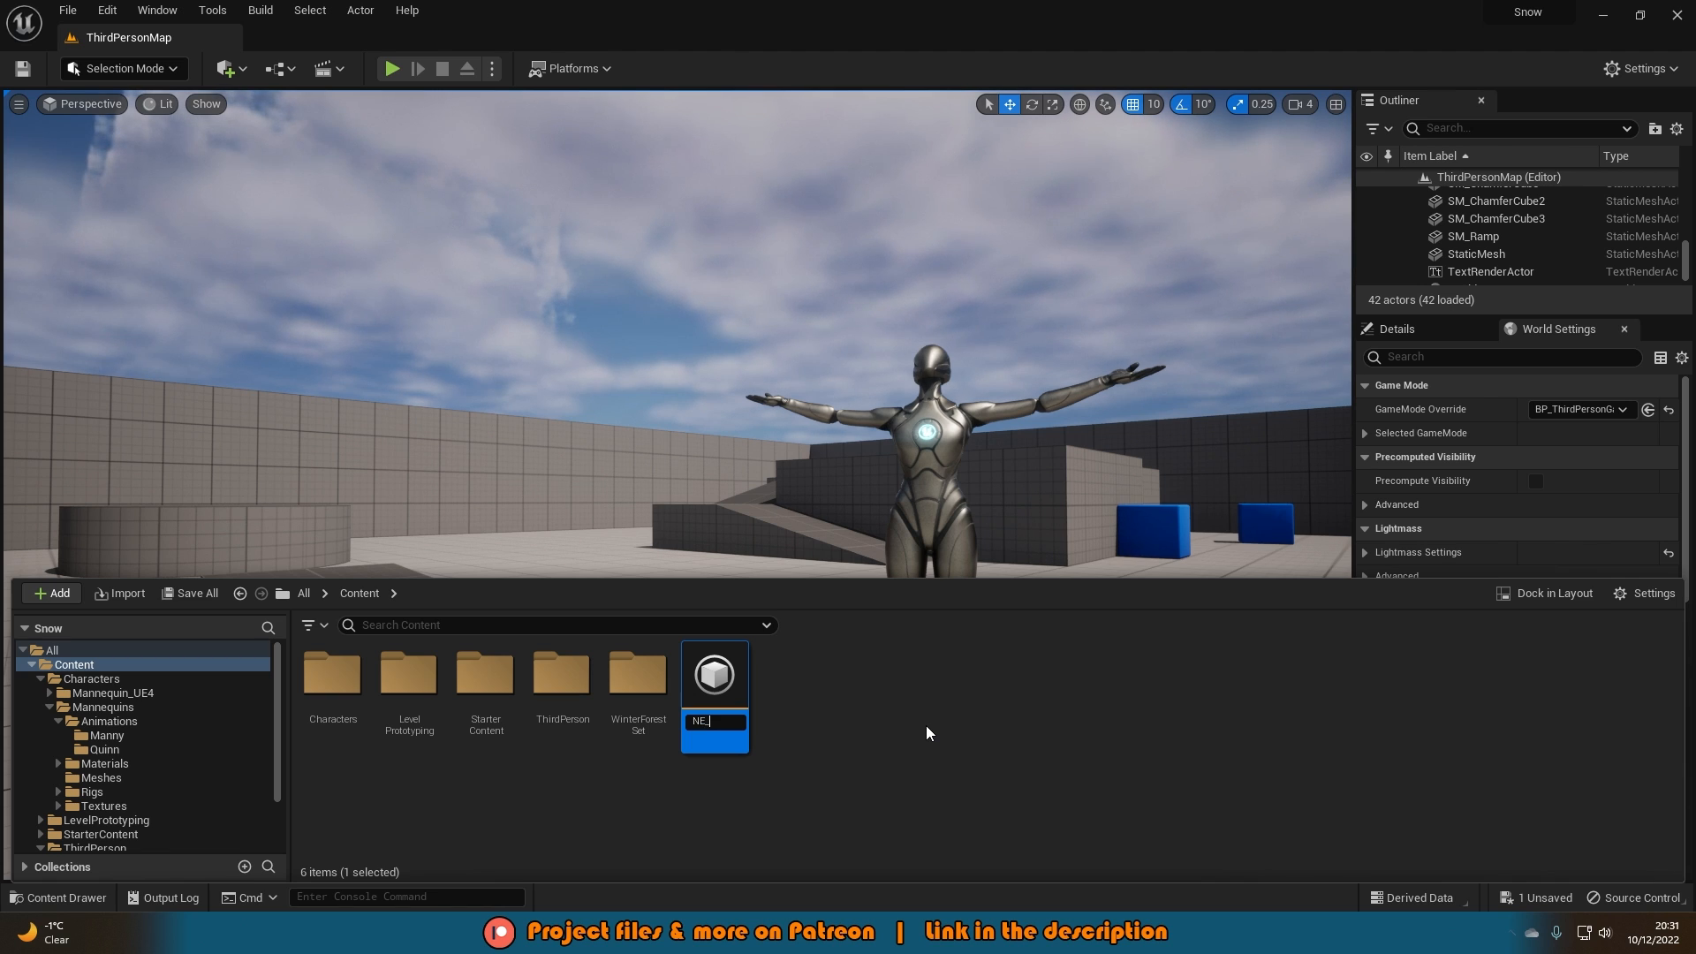
type("_Snow")
key("Return")
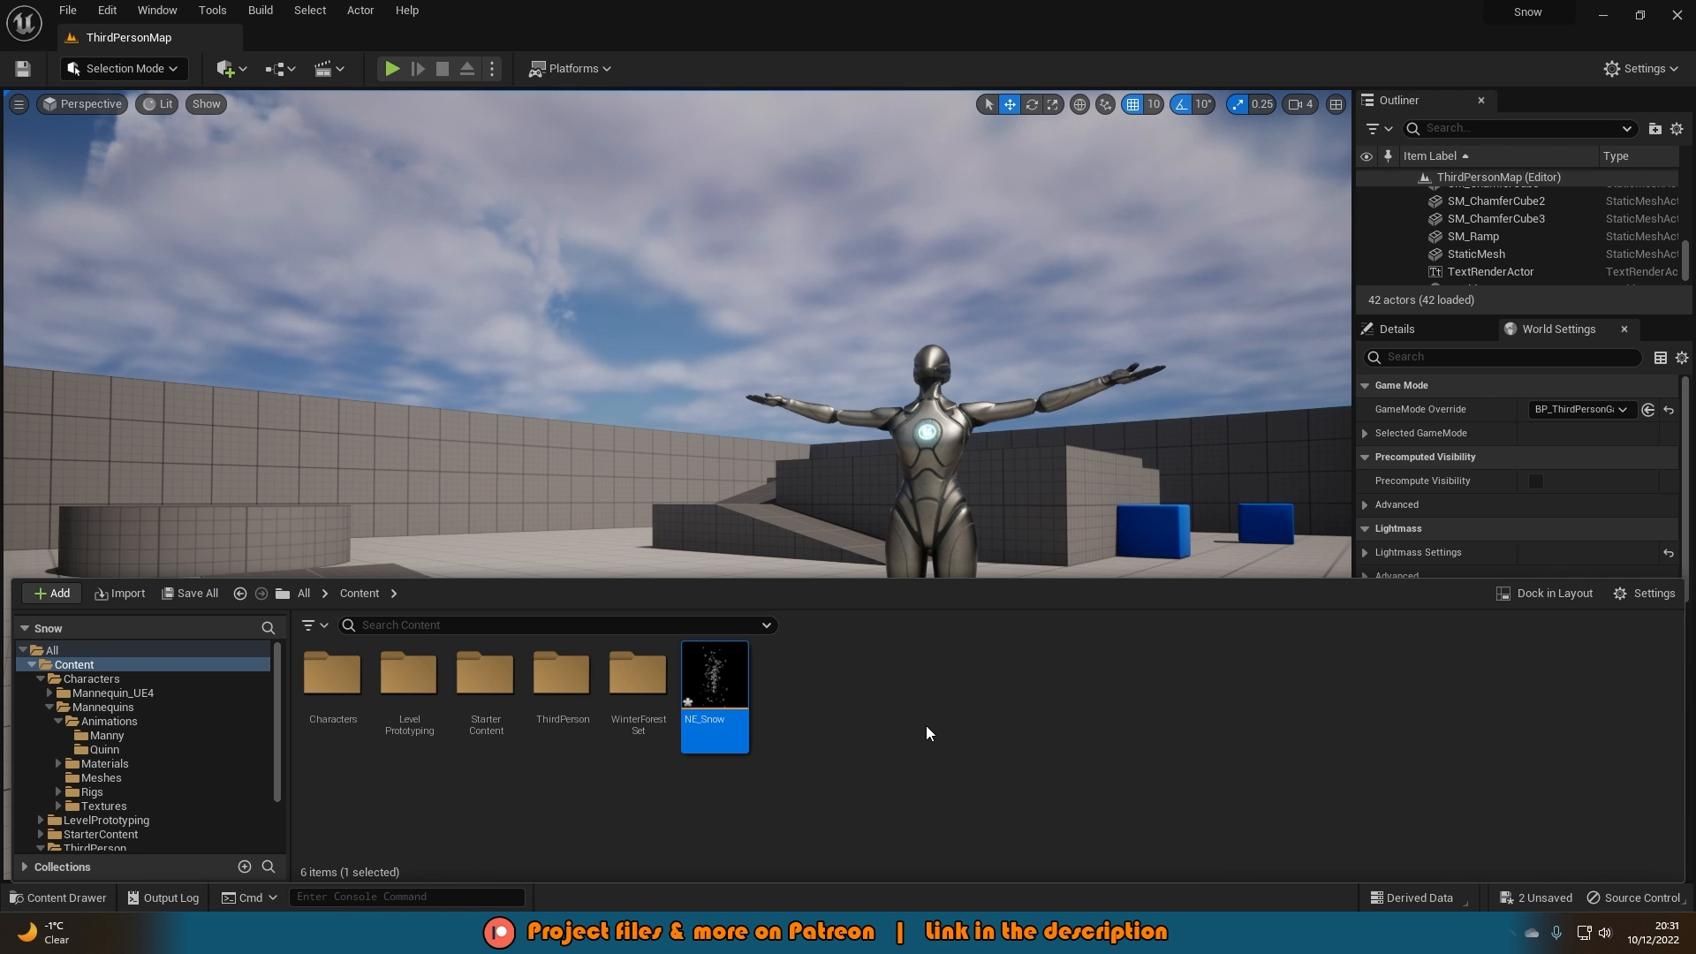
key("Return")
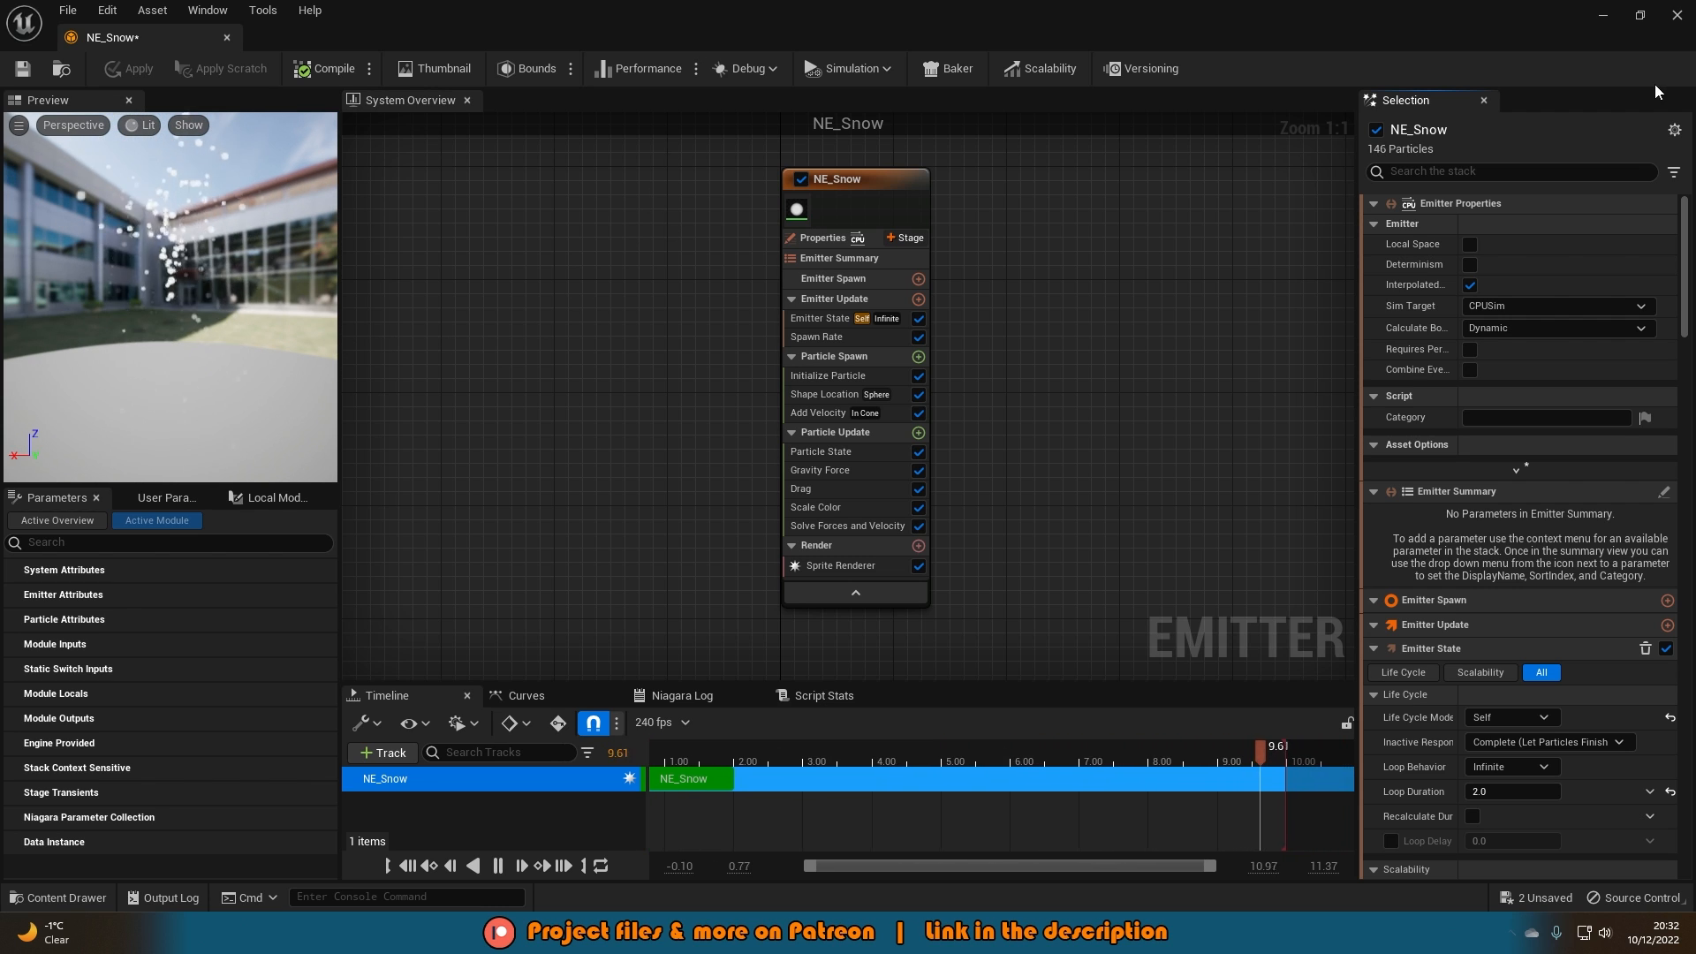
Search the emitter's stack for "velocity" and locate the Add Velocity module's settings.
left_click(1507, 171)
type("vel")
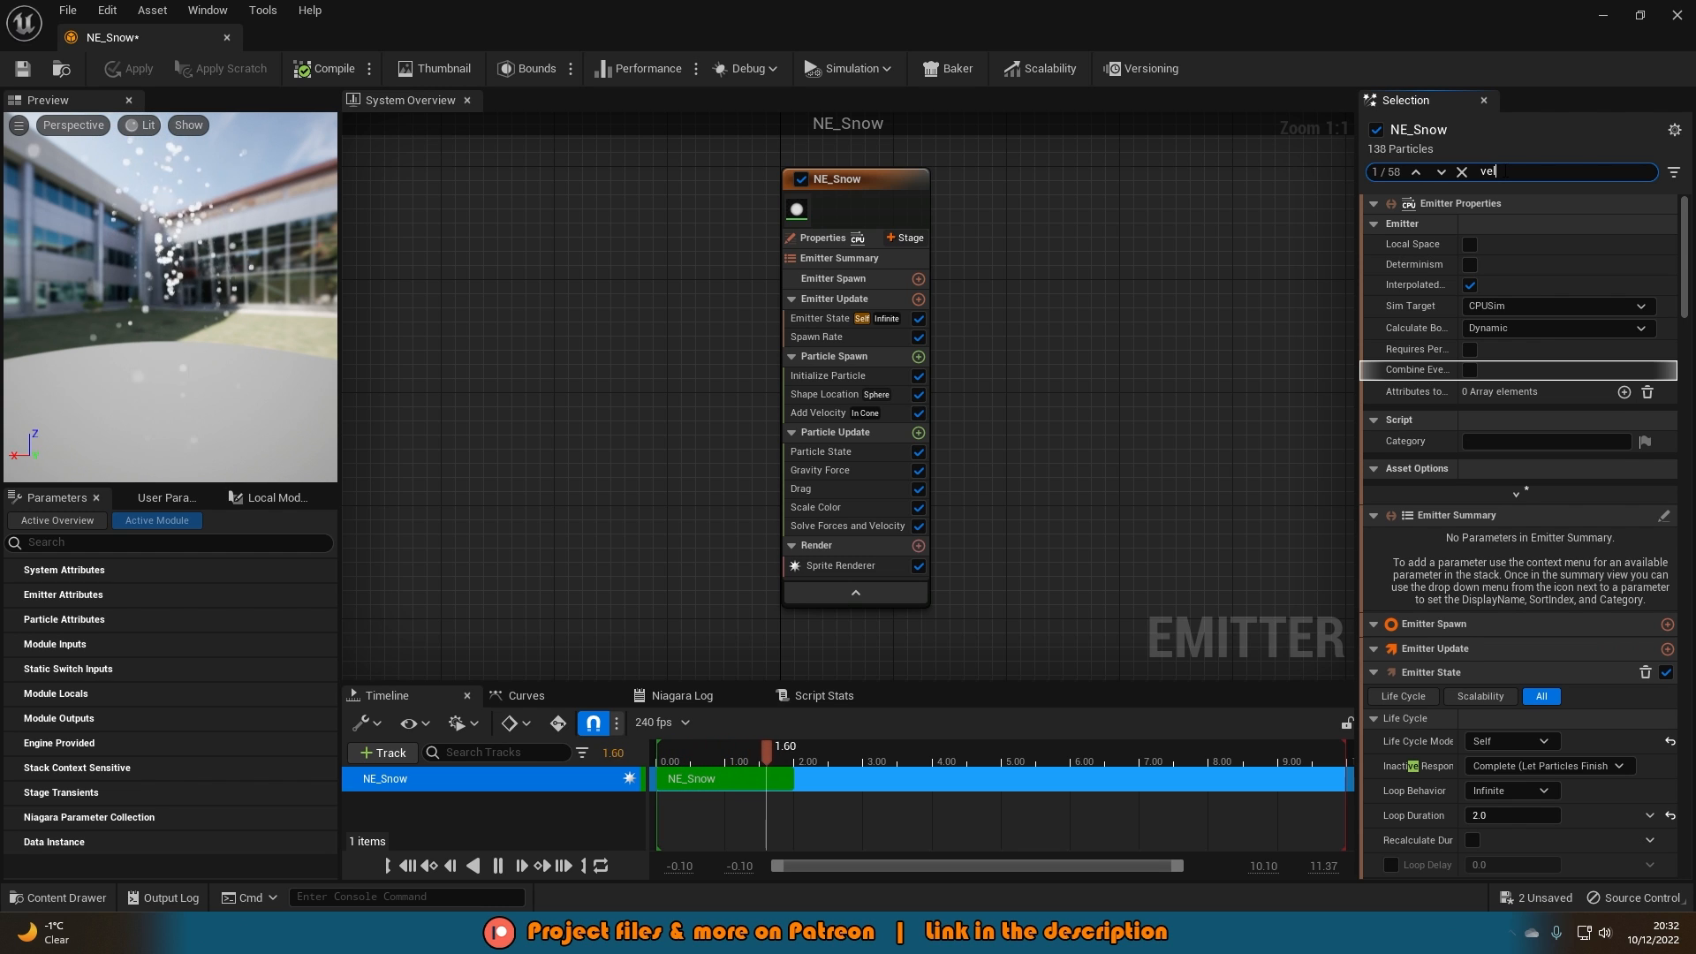
type("ocity")
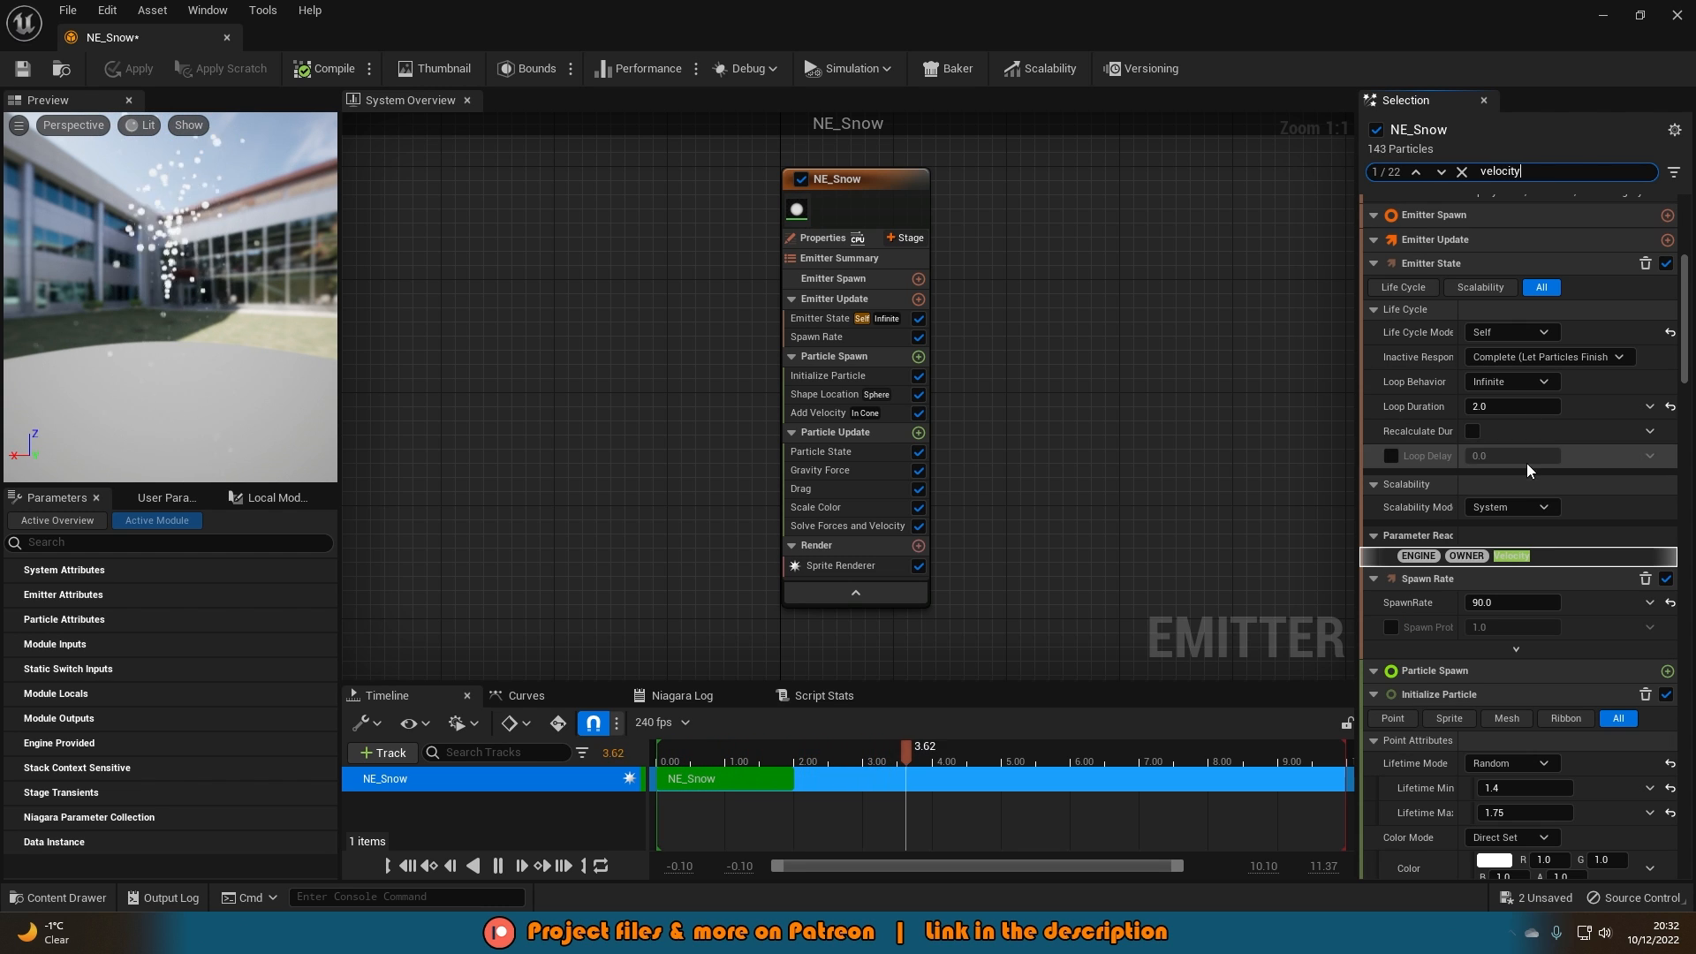
scroll(1520, 495, "down", 2)
scroll(1487, 532, "down", 5)
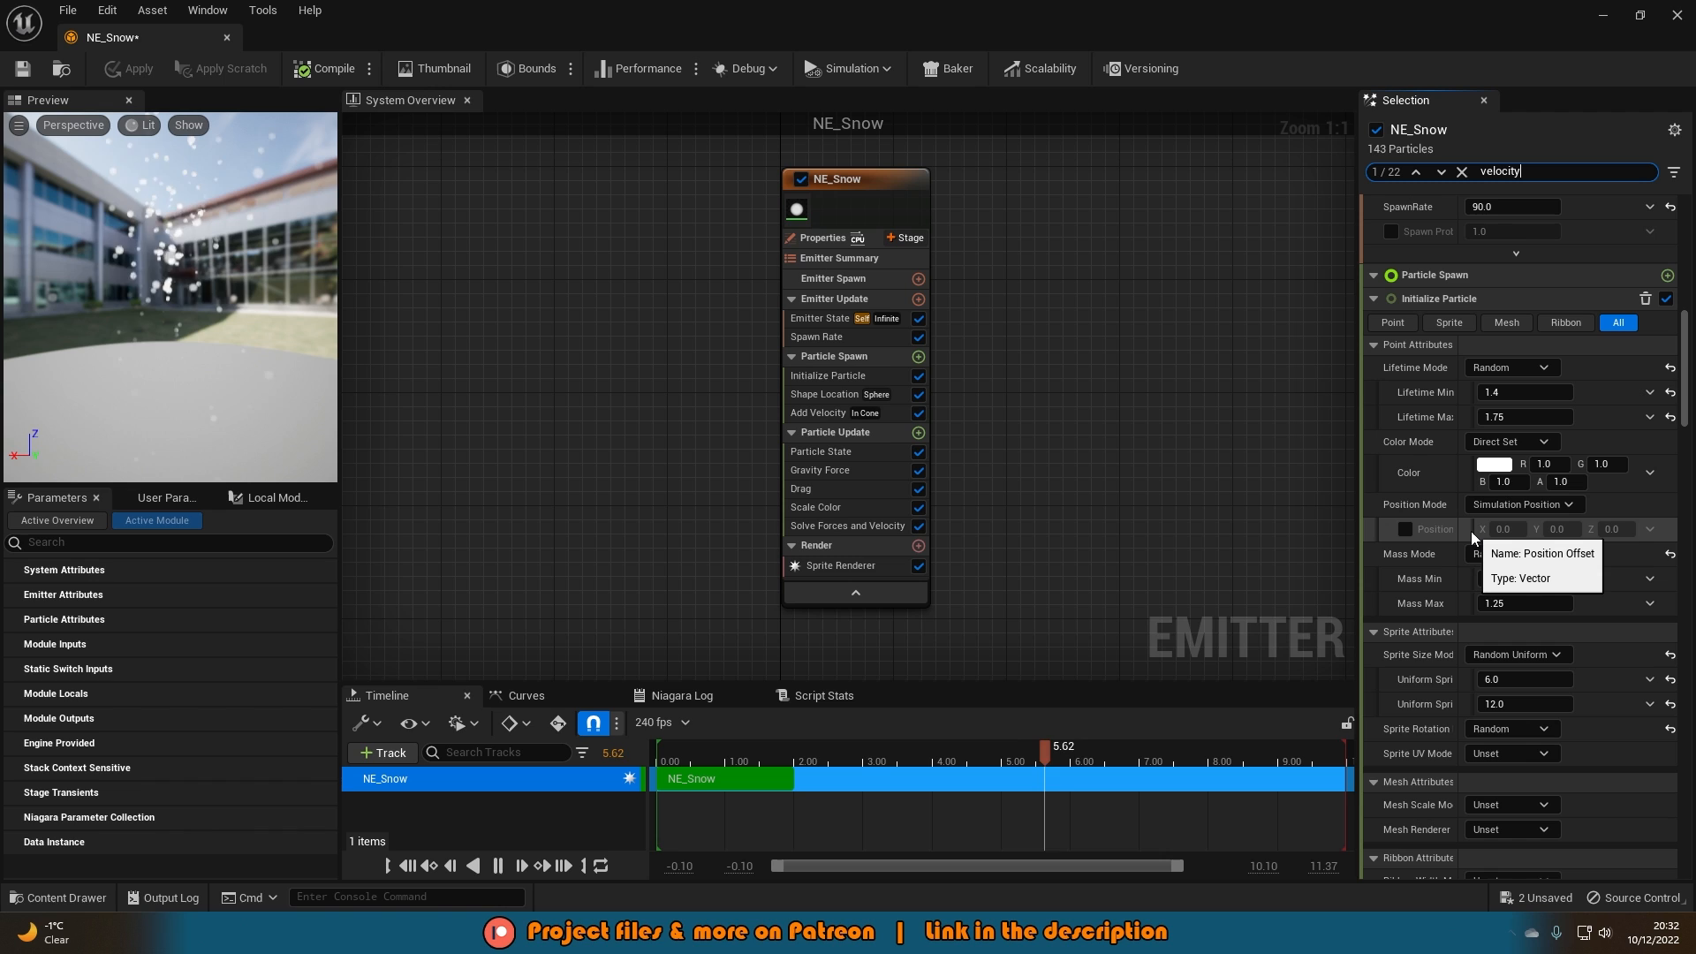
scroll(1473, 534, "down", 3)
scroll(1471, 532, "up", 8)
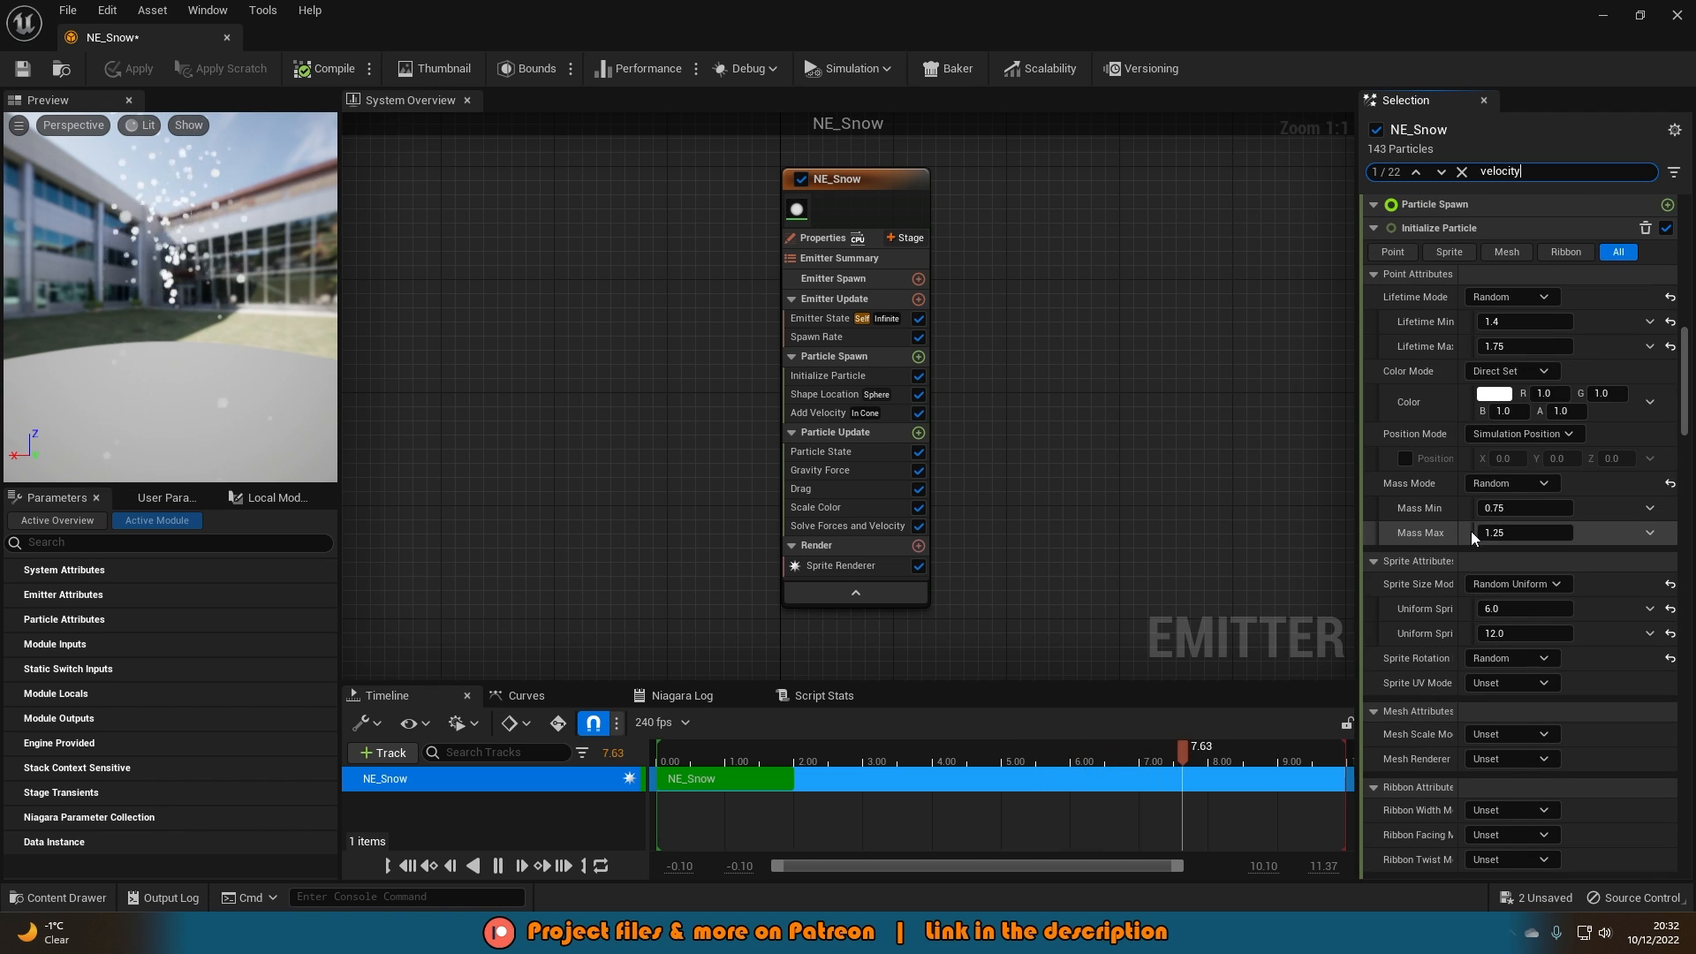
scroll(1471, 532, "up", 9)
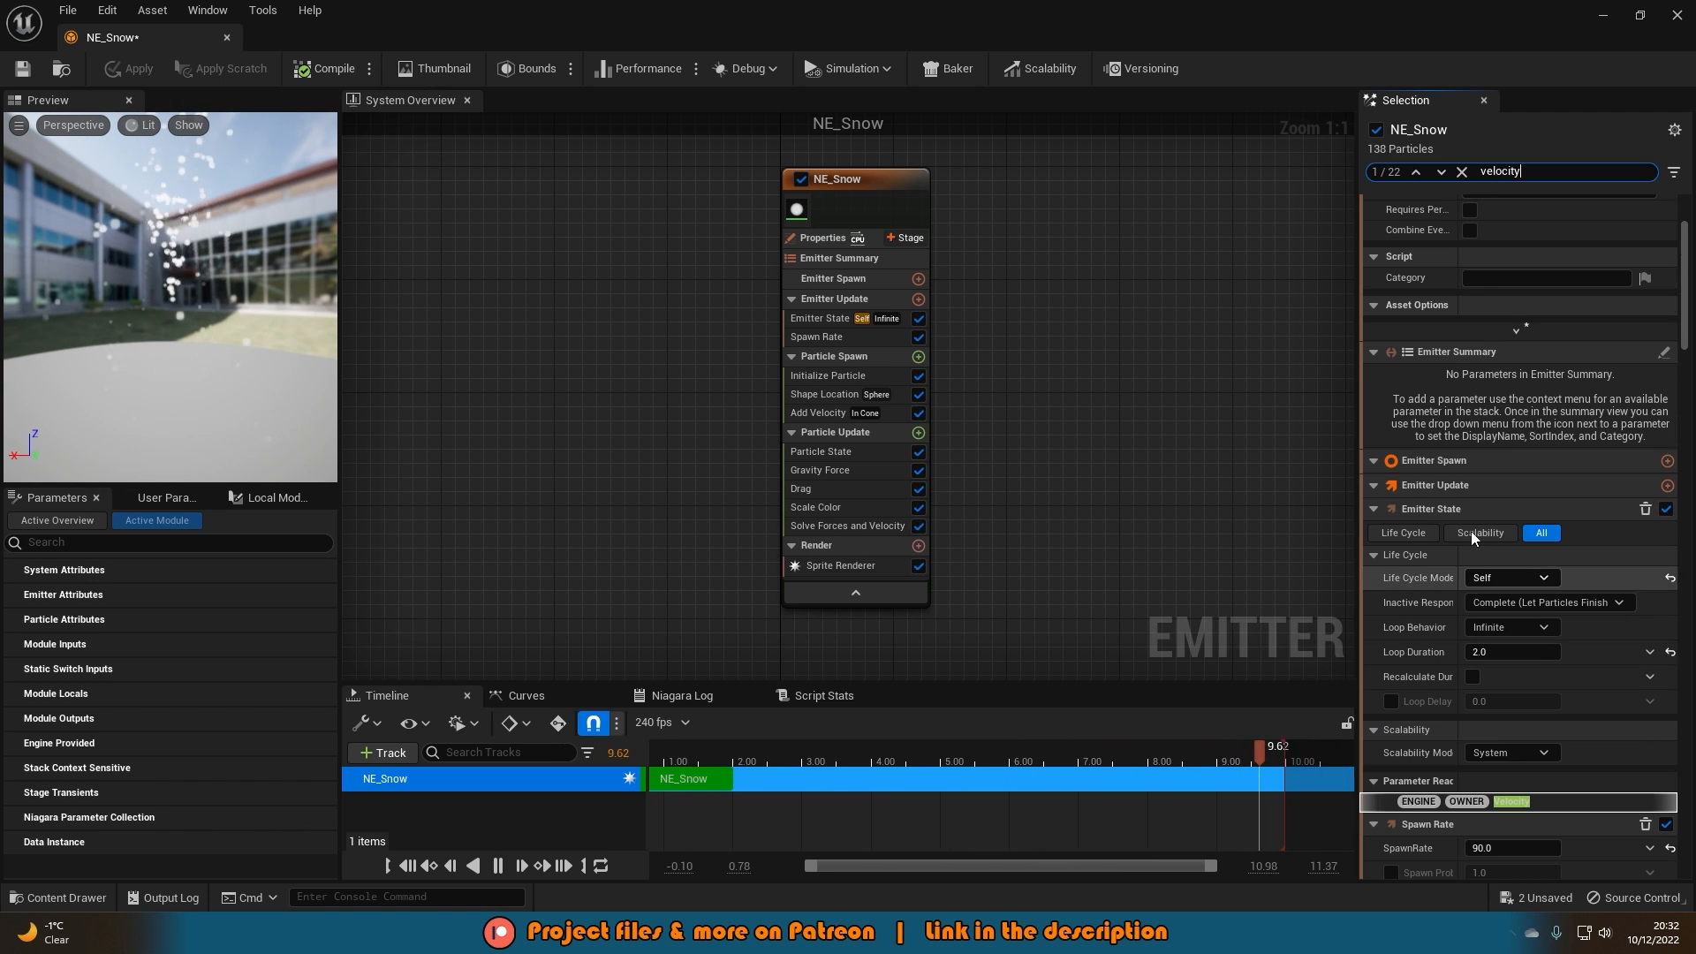
scroll(1471, 532, "down", 10)
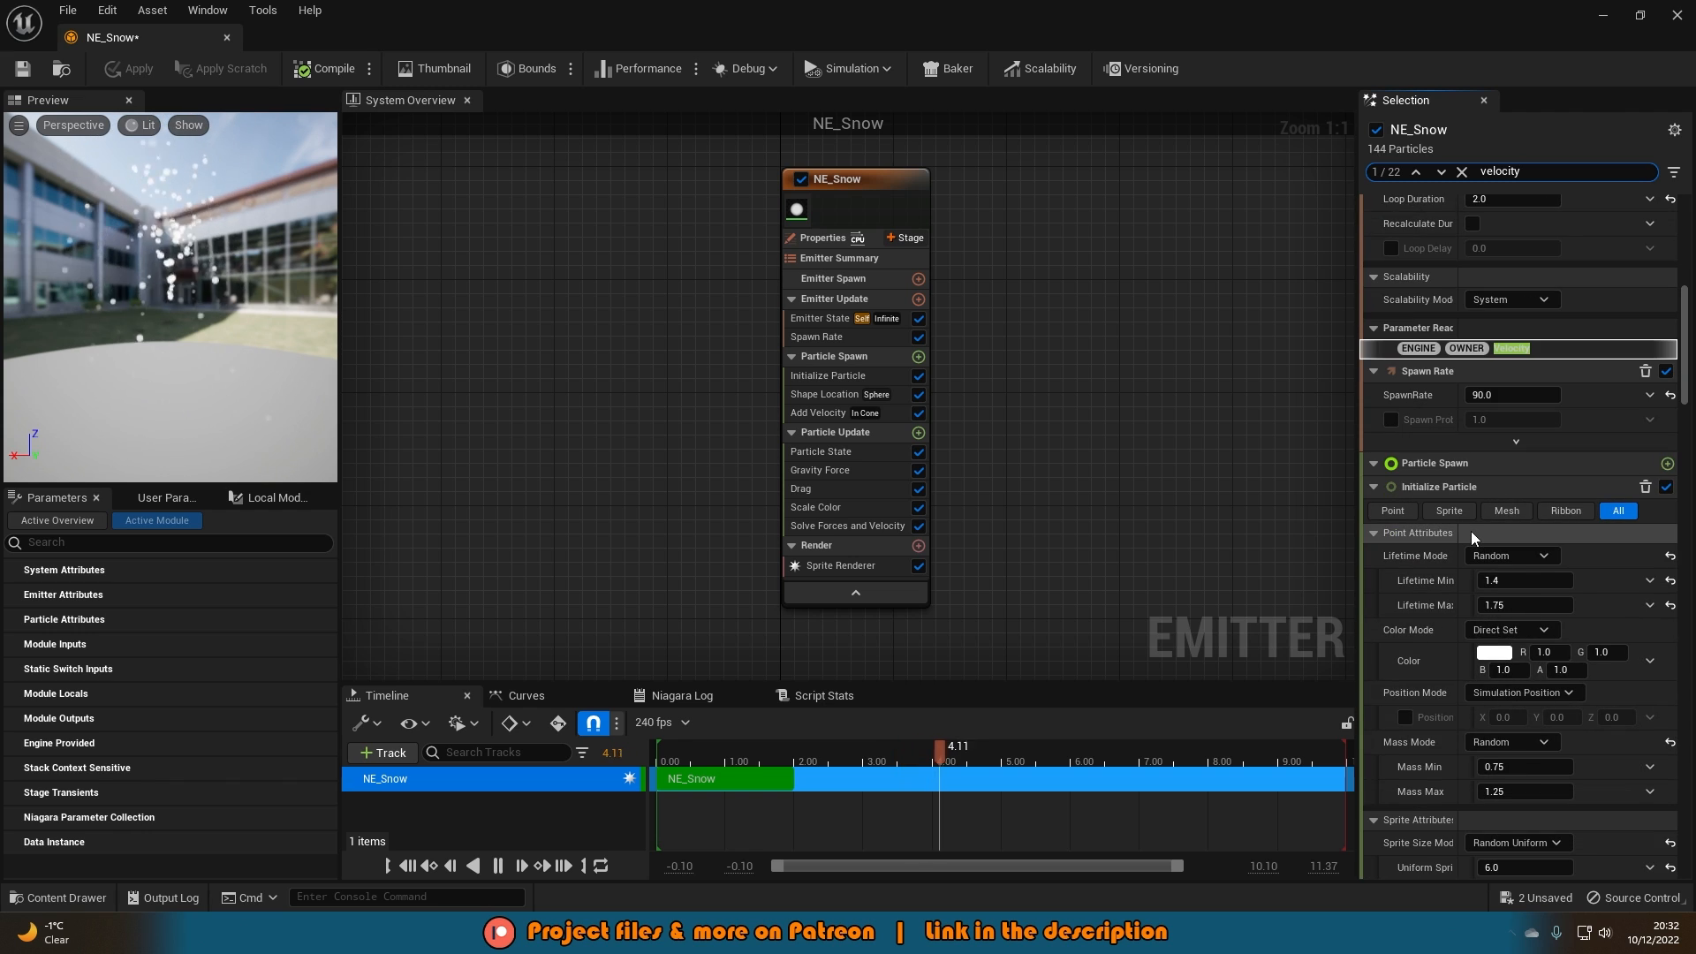
scroll(1471, 532, "down", 12)
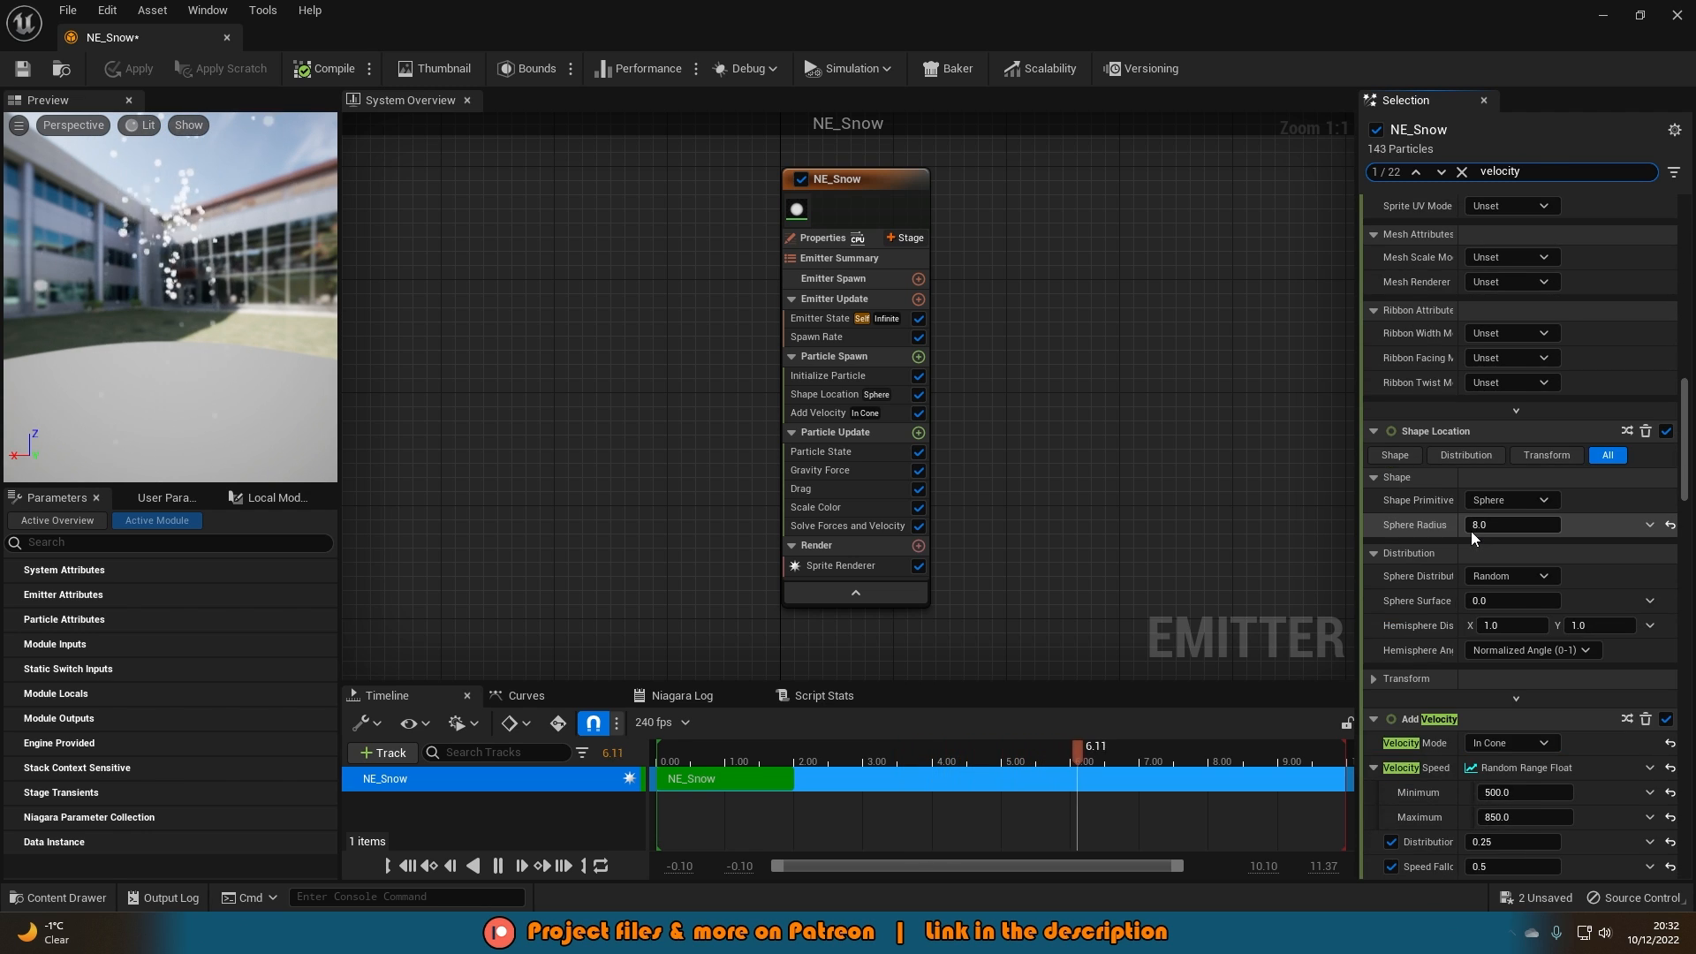
scroll(1444, 550, "down", 4)
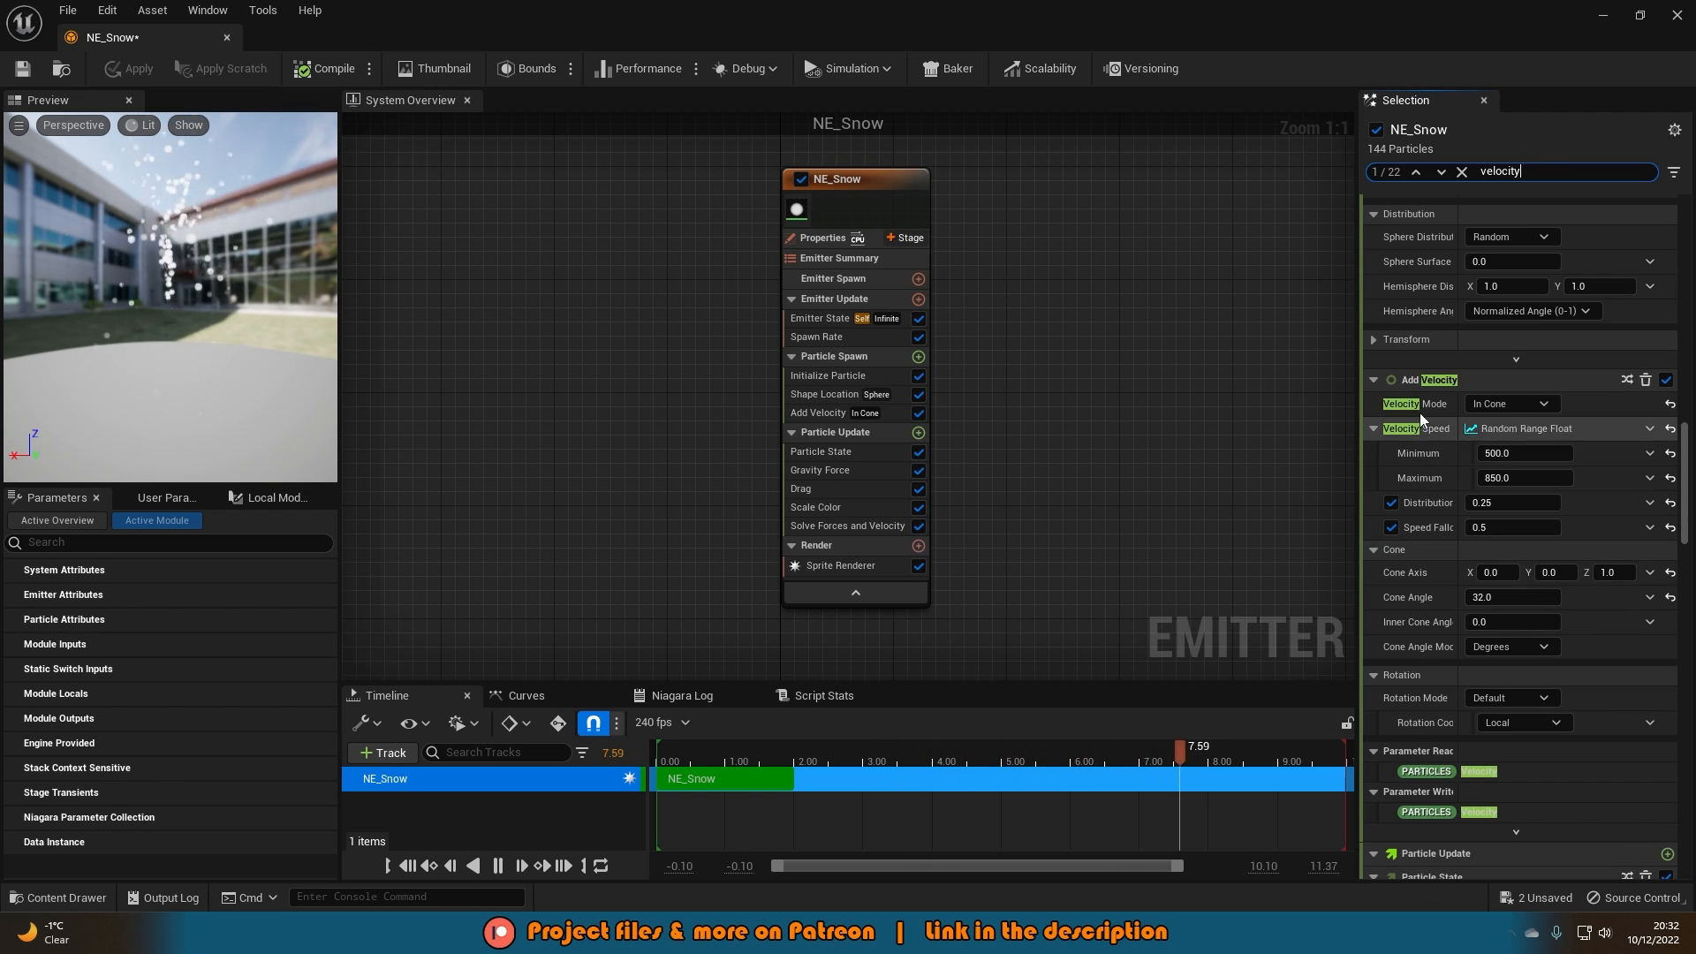
Set the minimum Velocity Speed in the Add Velocity module to -1000.
left_click(1552, 454)
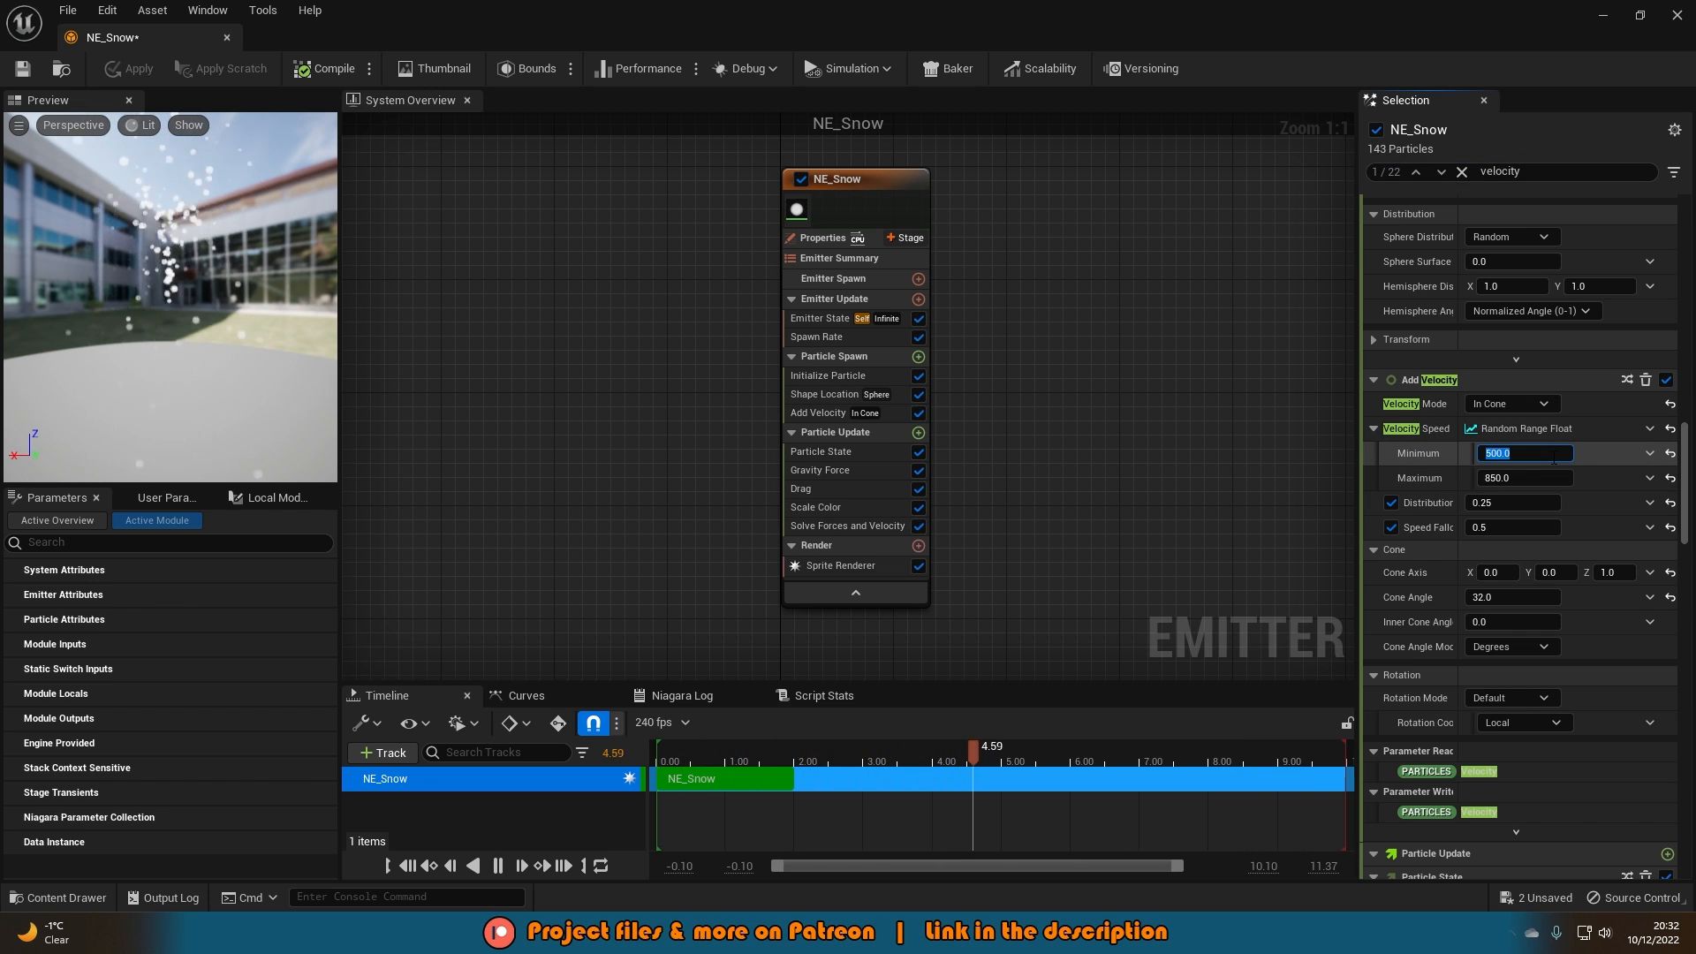
type("-")
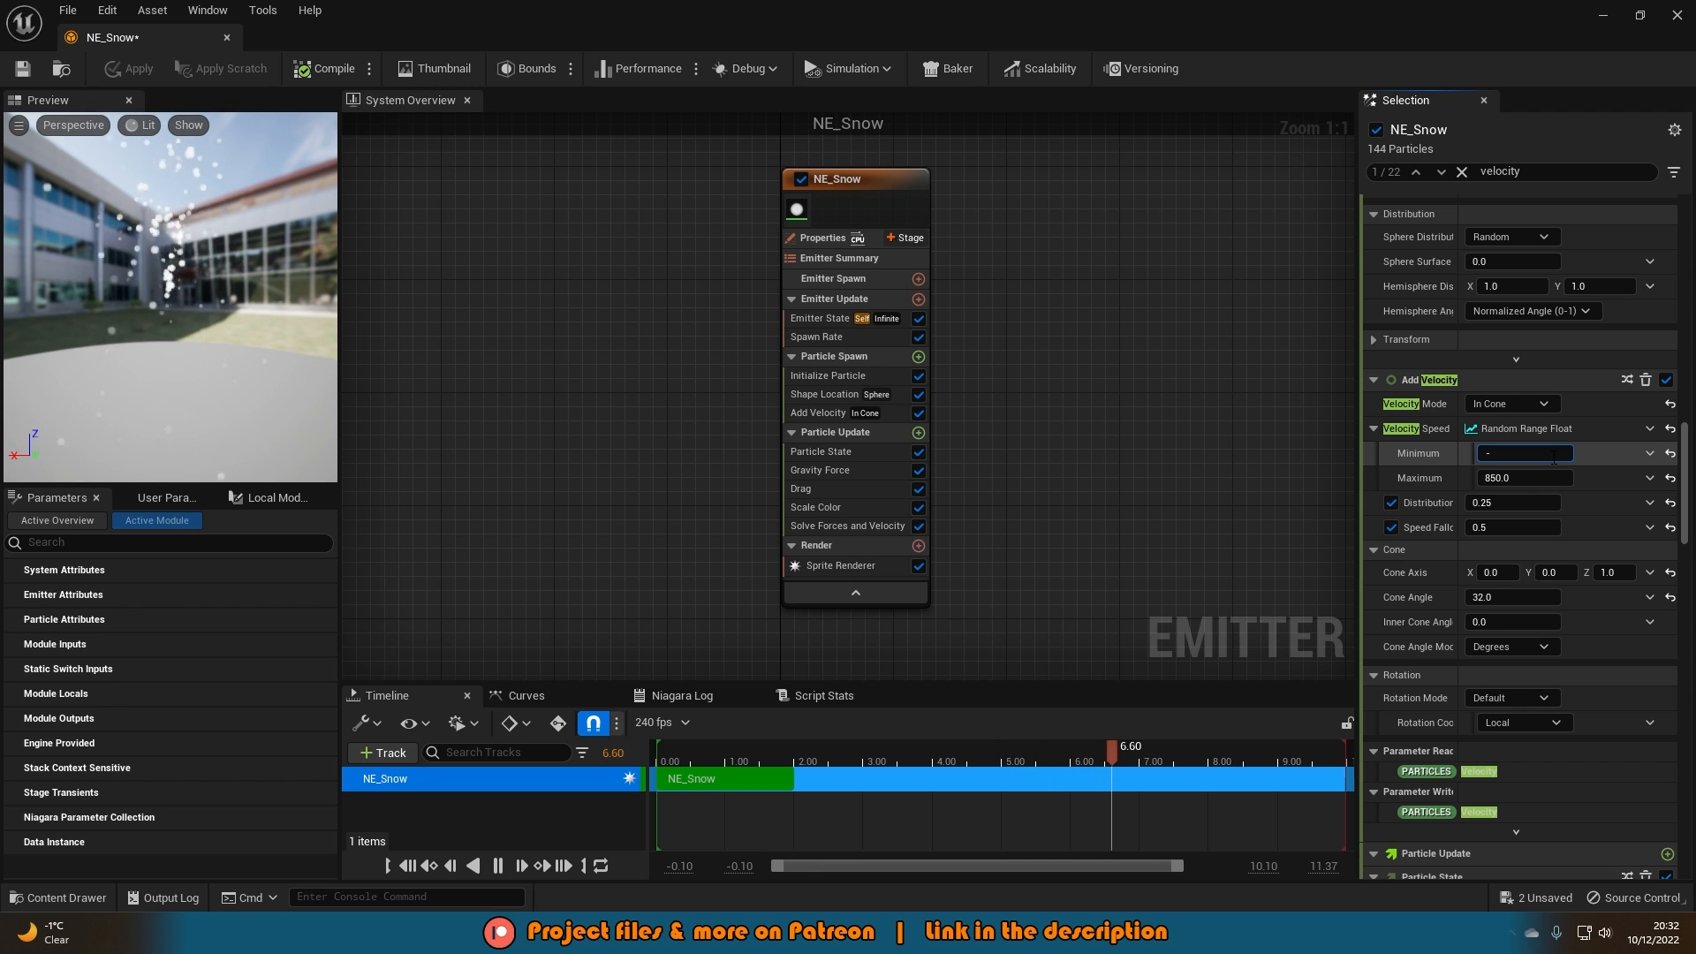
type("10")
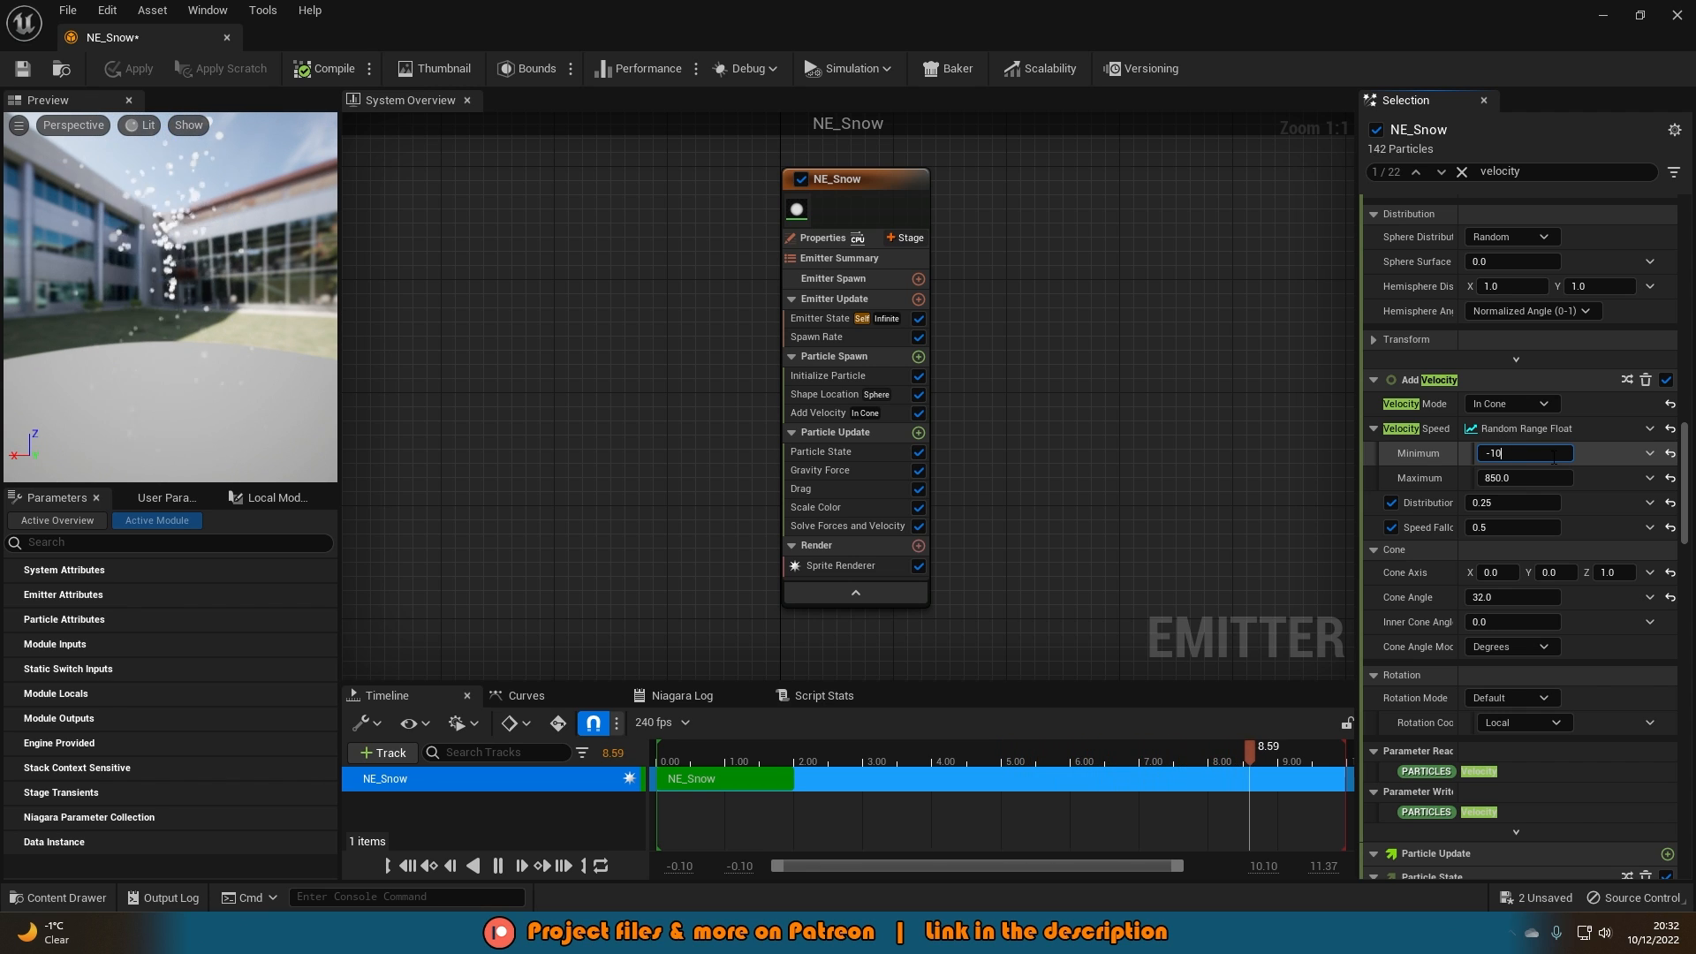
type("00")
key("Return")
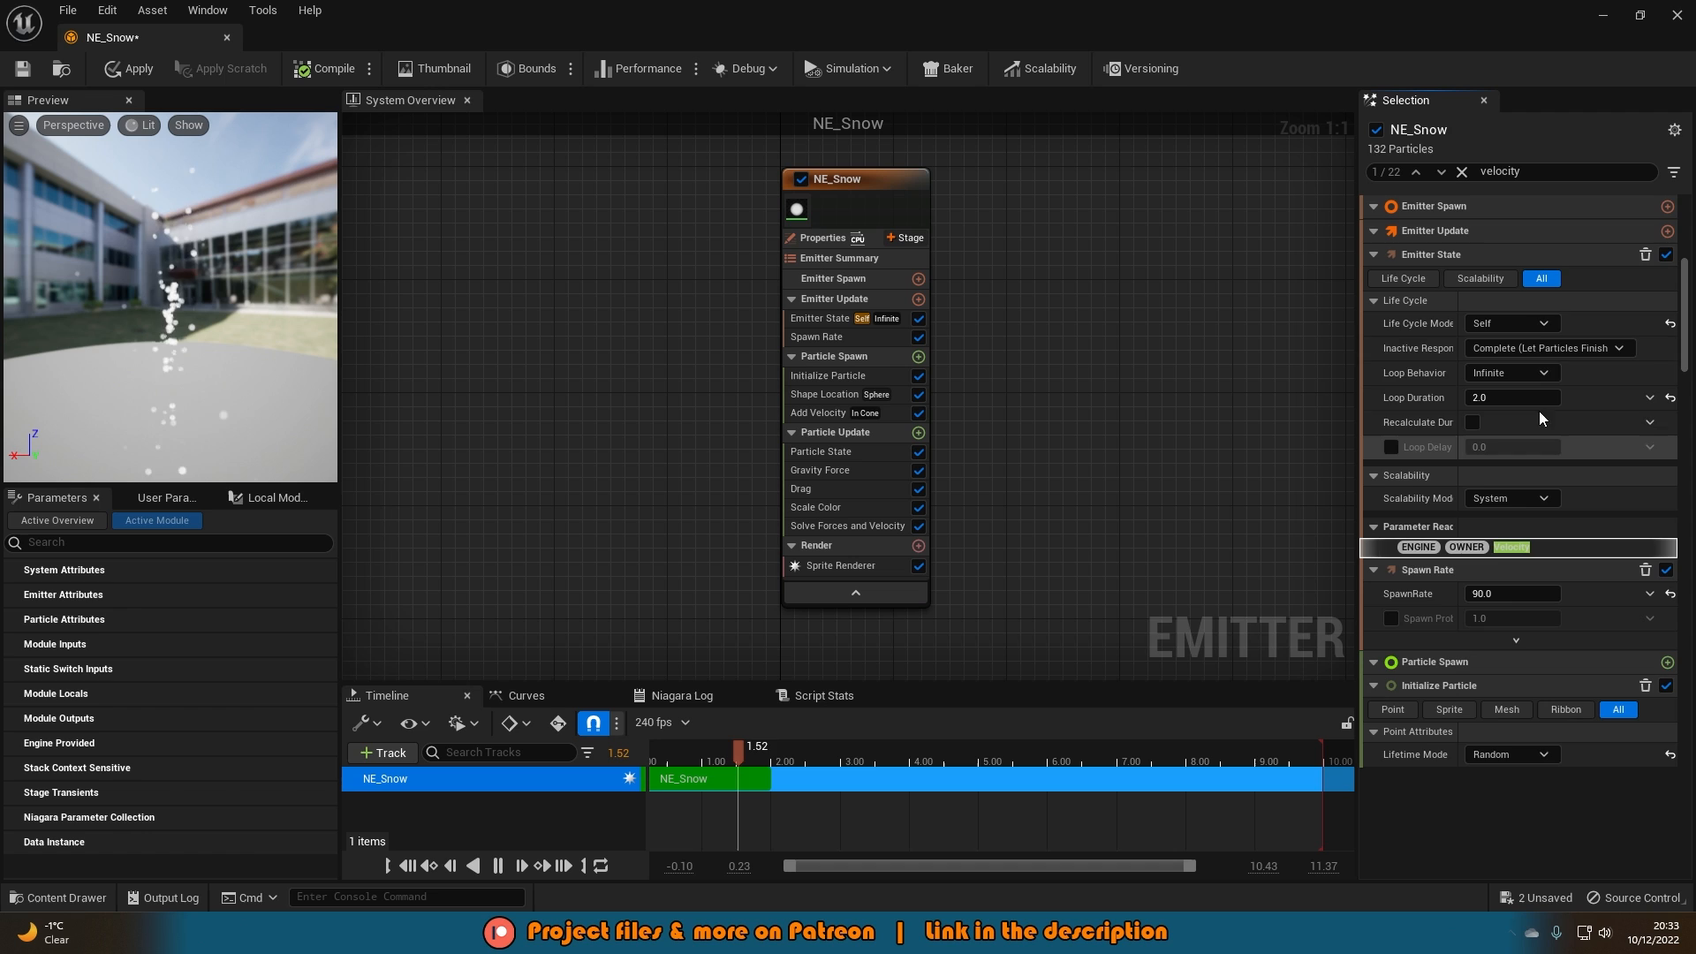
Set the maximum Velocity Speed in the Add Velocity module to -850.
scroll(1514, 479, "down", 2)
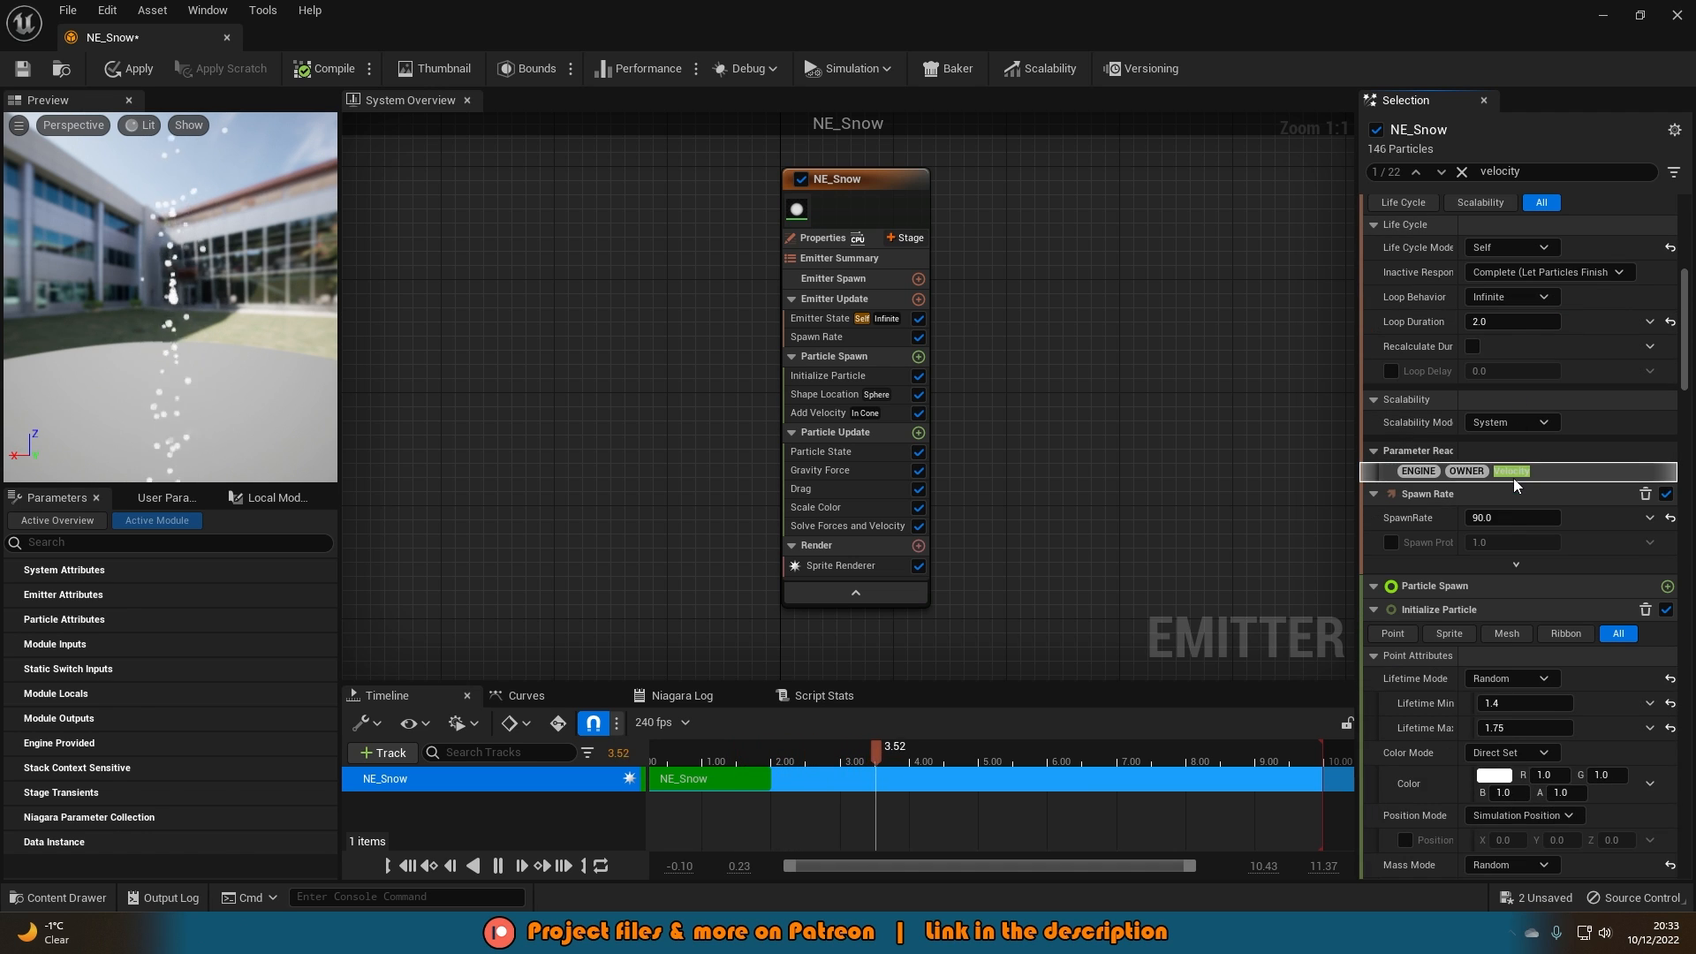
scroll(1514, 490, "down", 20)
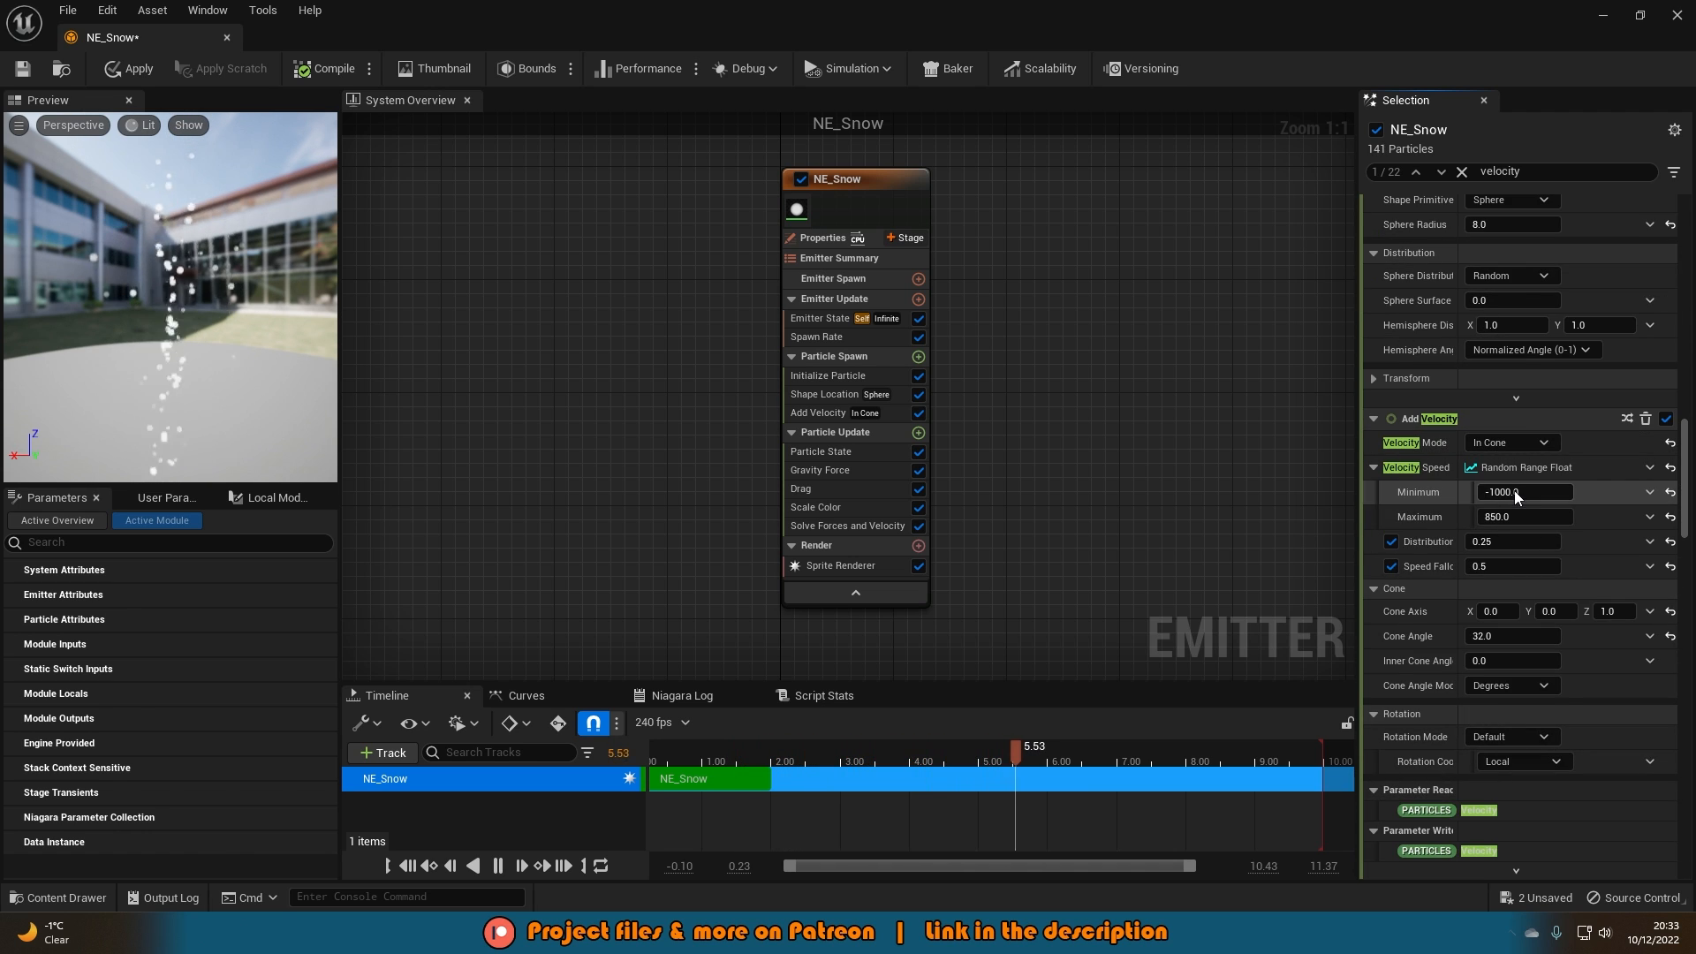
left_click(1510, 516)
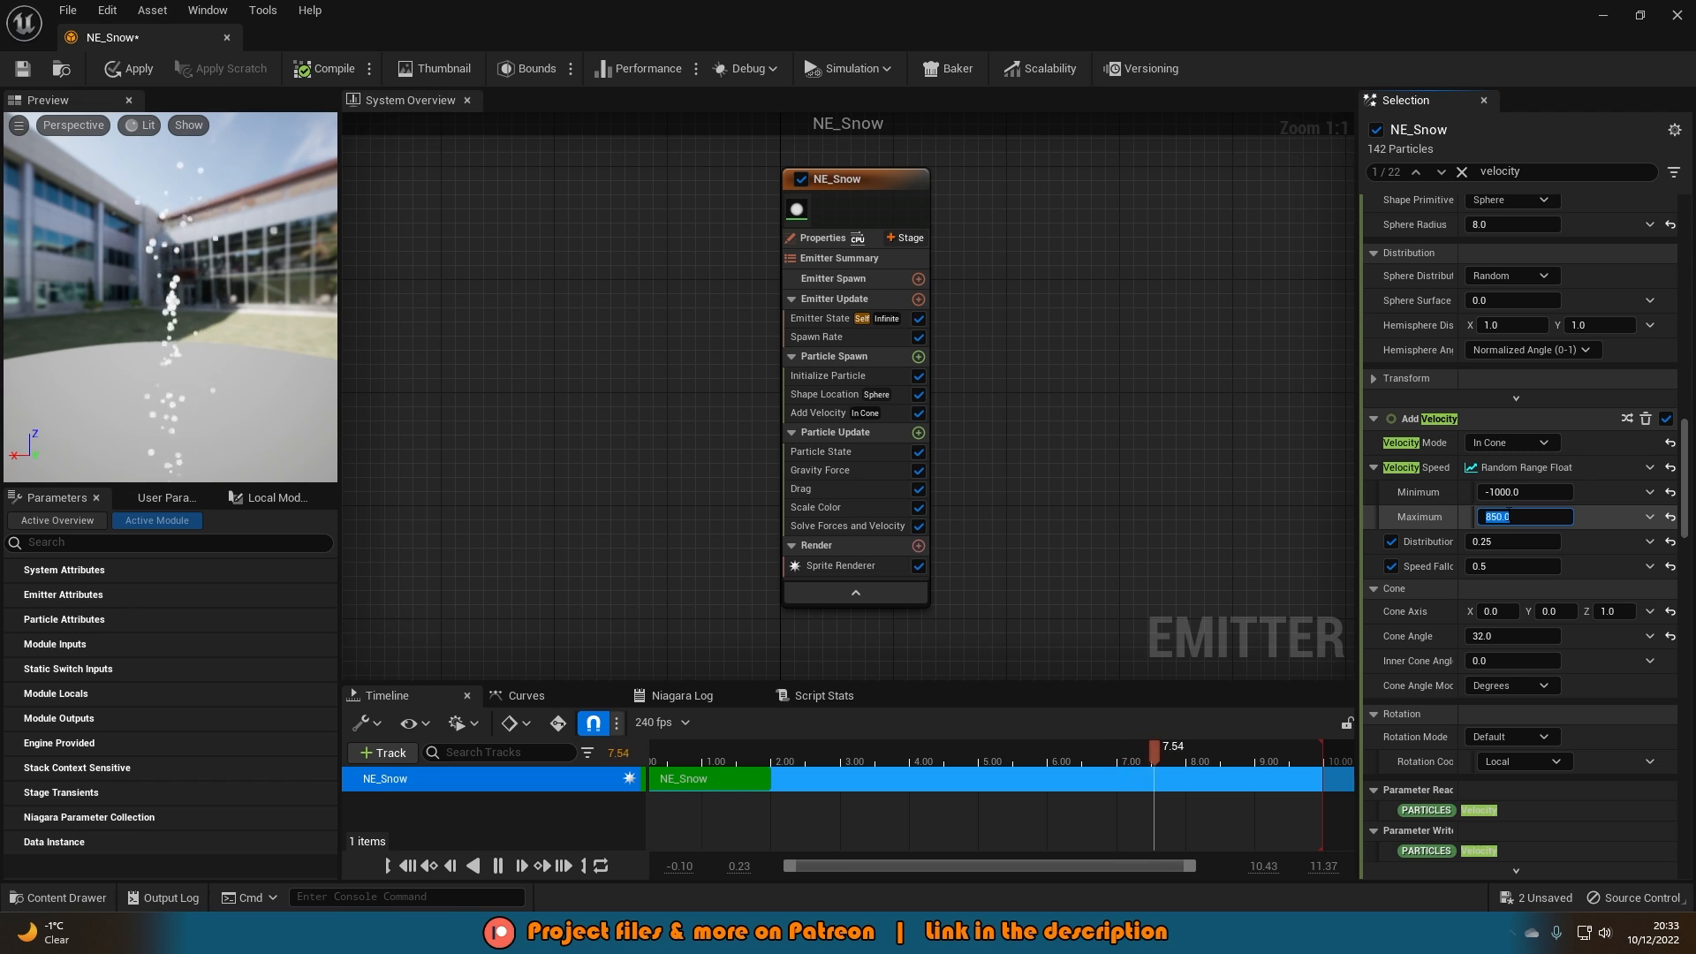
type("-850")
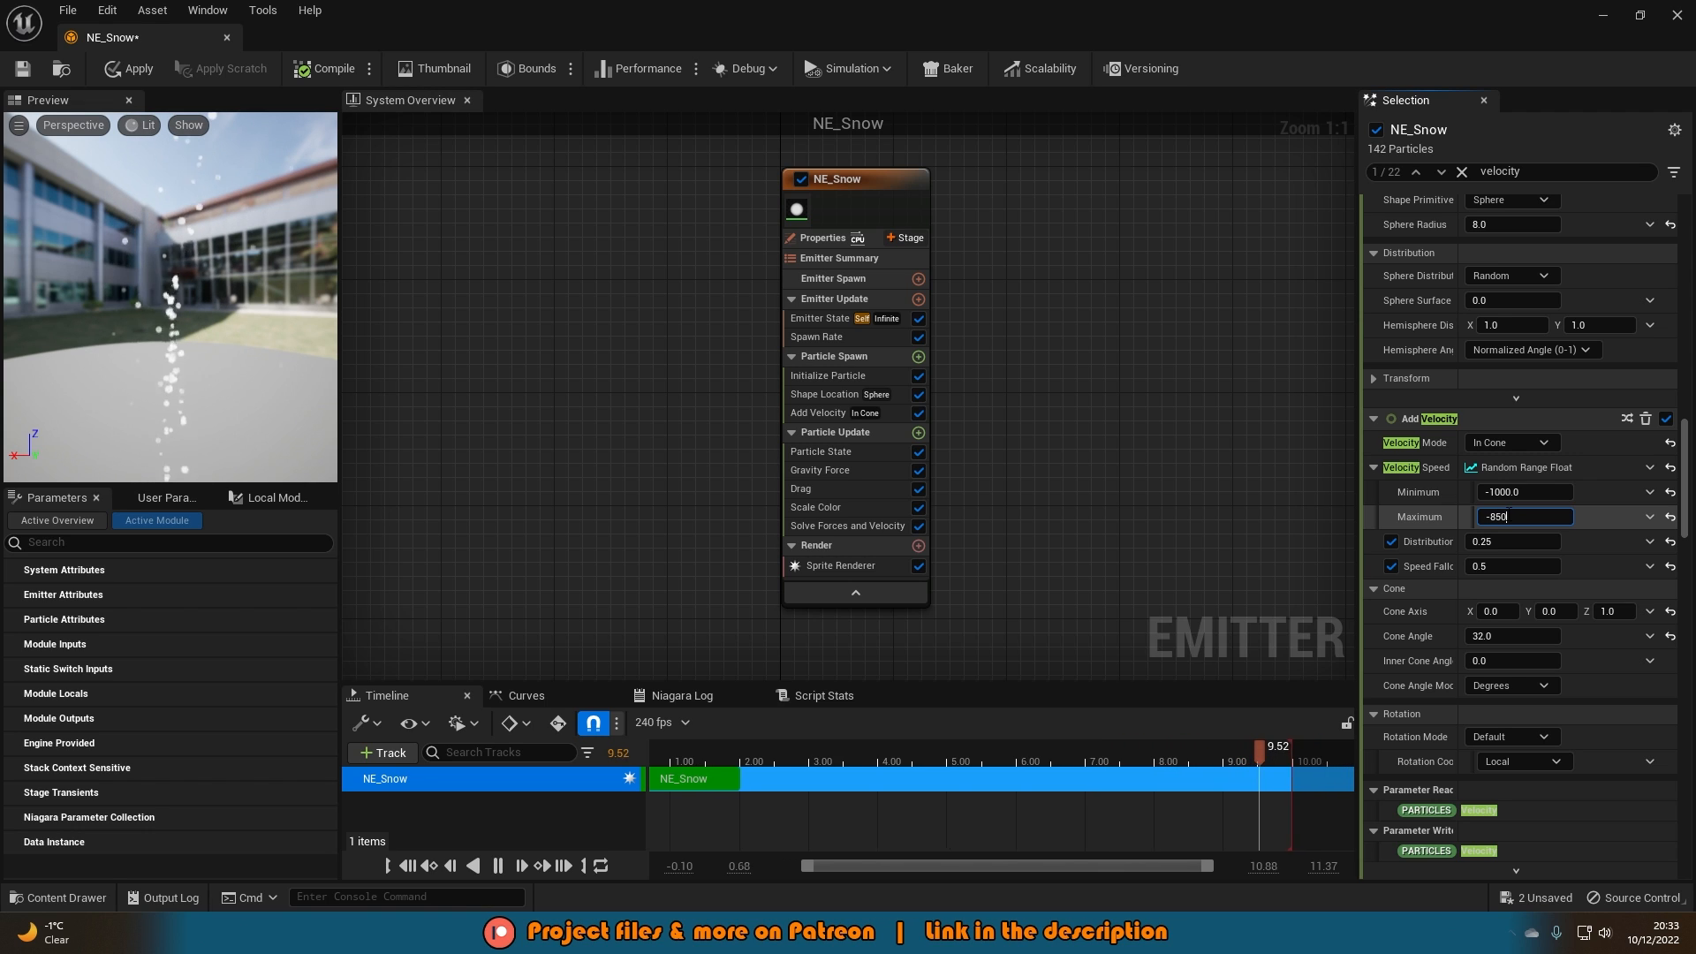
key("Return")
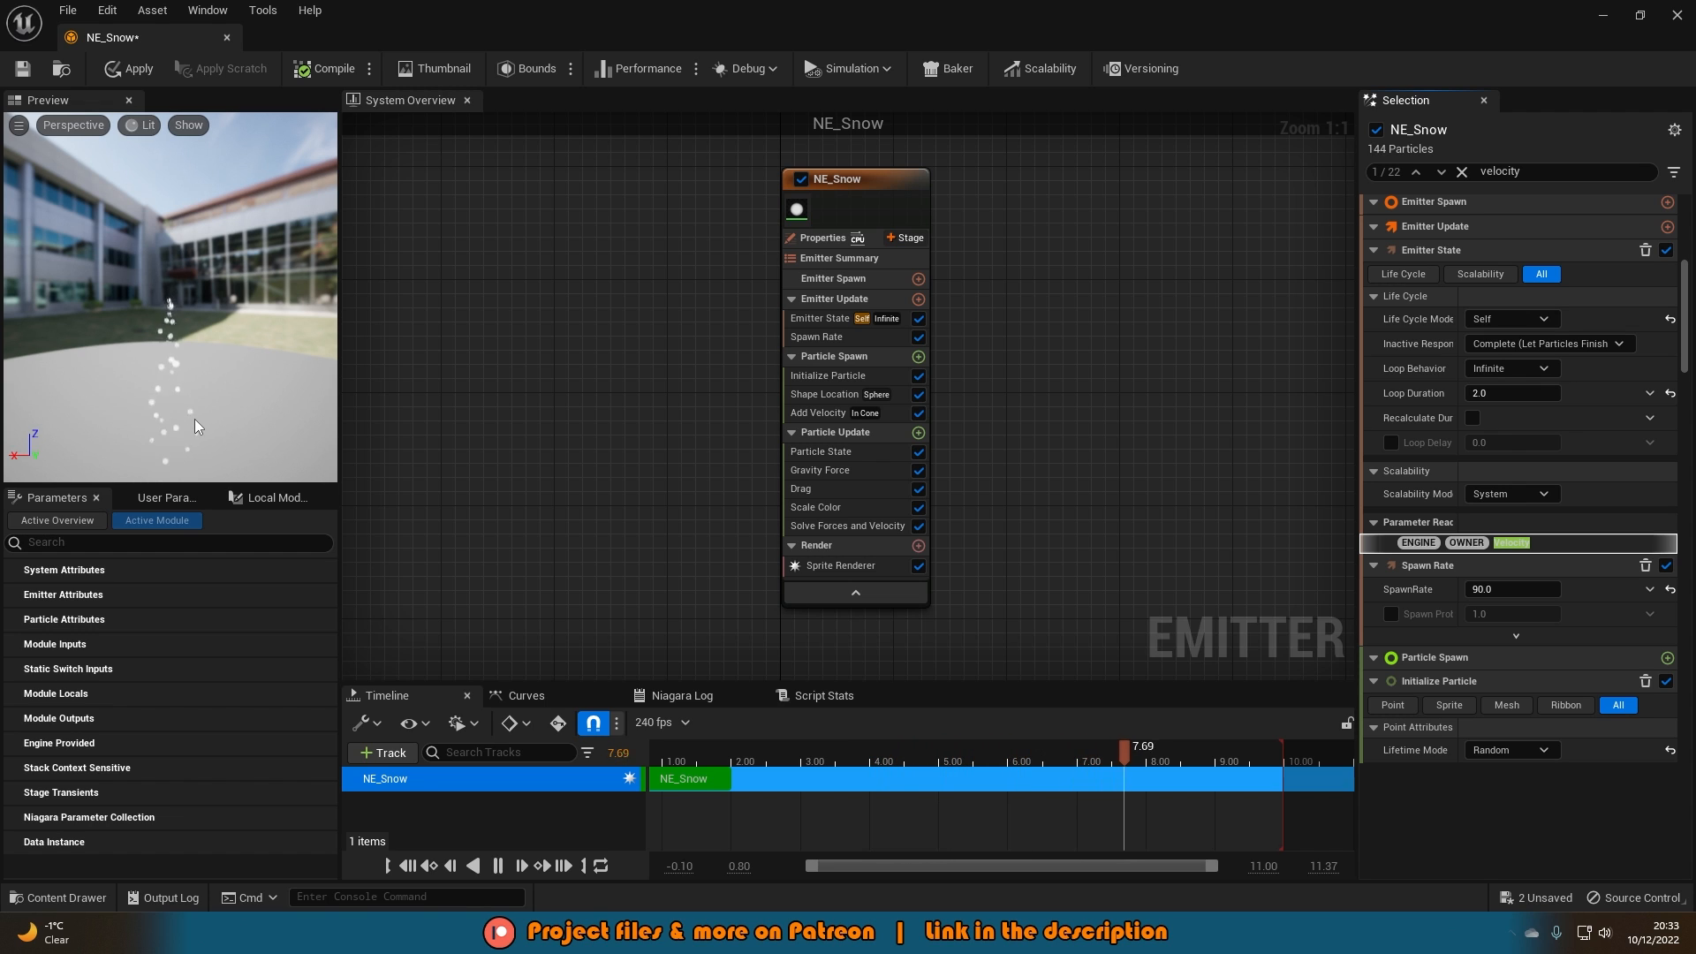
Set the Cone Angle in the Add Velocity module to 45 degrees.
scroll(1503, 442, "up", 3)
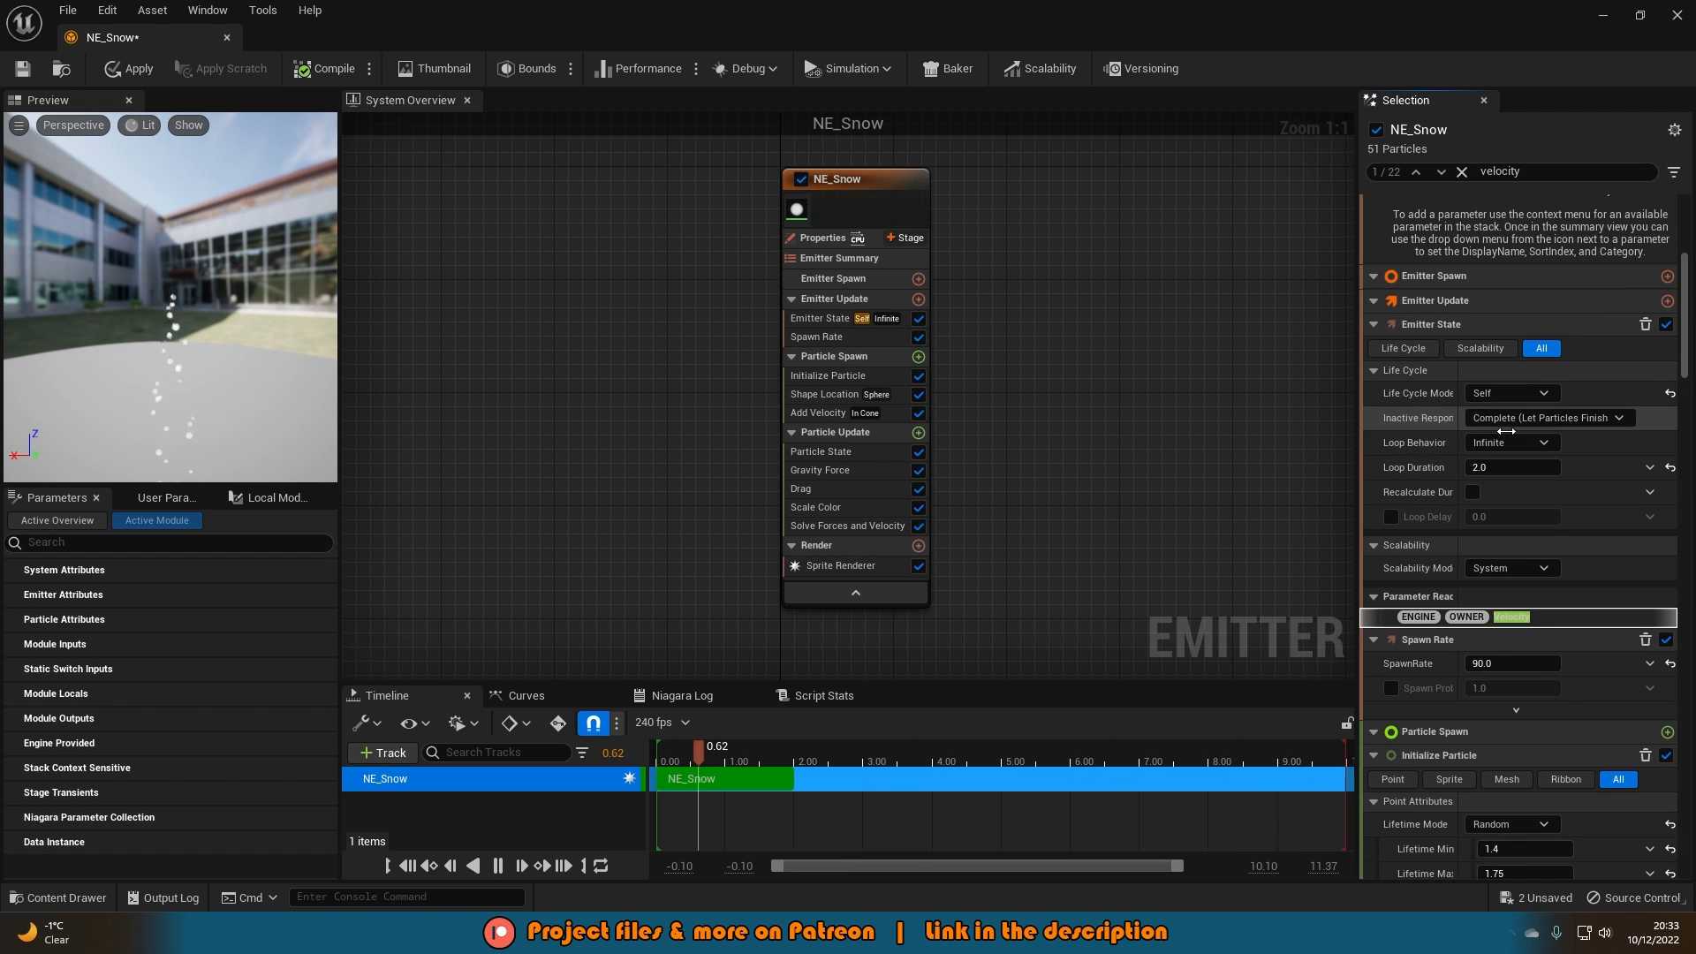
scroll(1496, 445, "down", 5)
scroll(1497, 444, "down", 10)
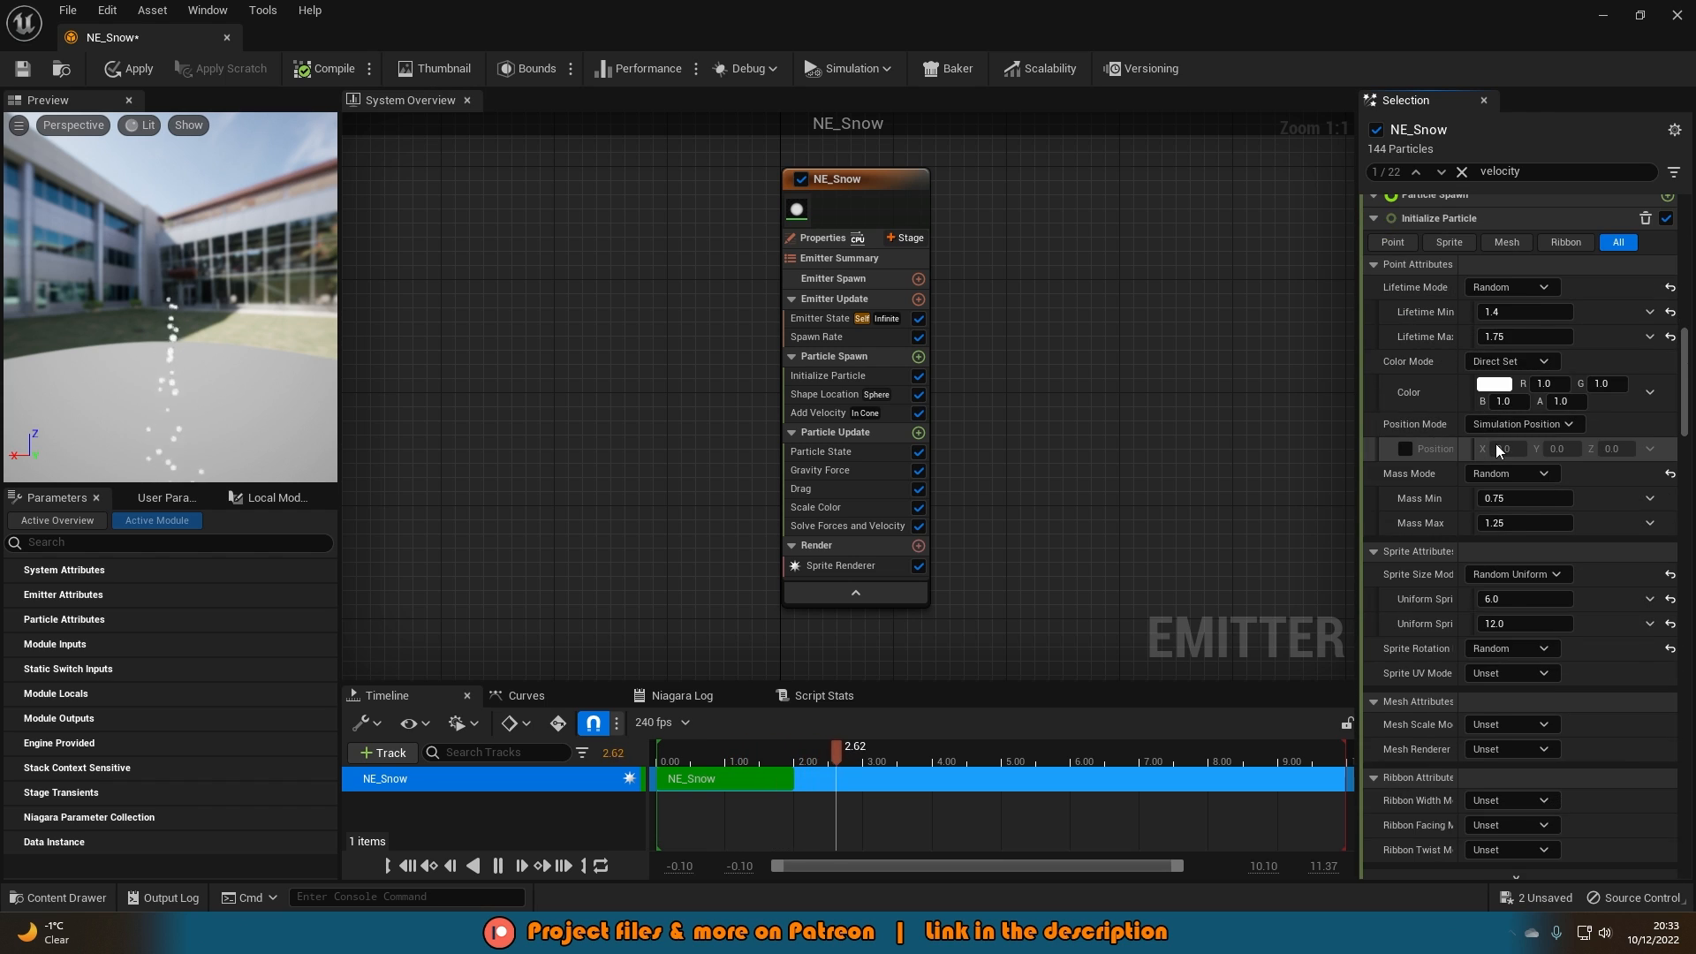
scroll(1491, 443, "down", 5)
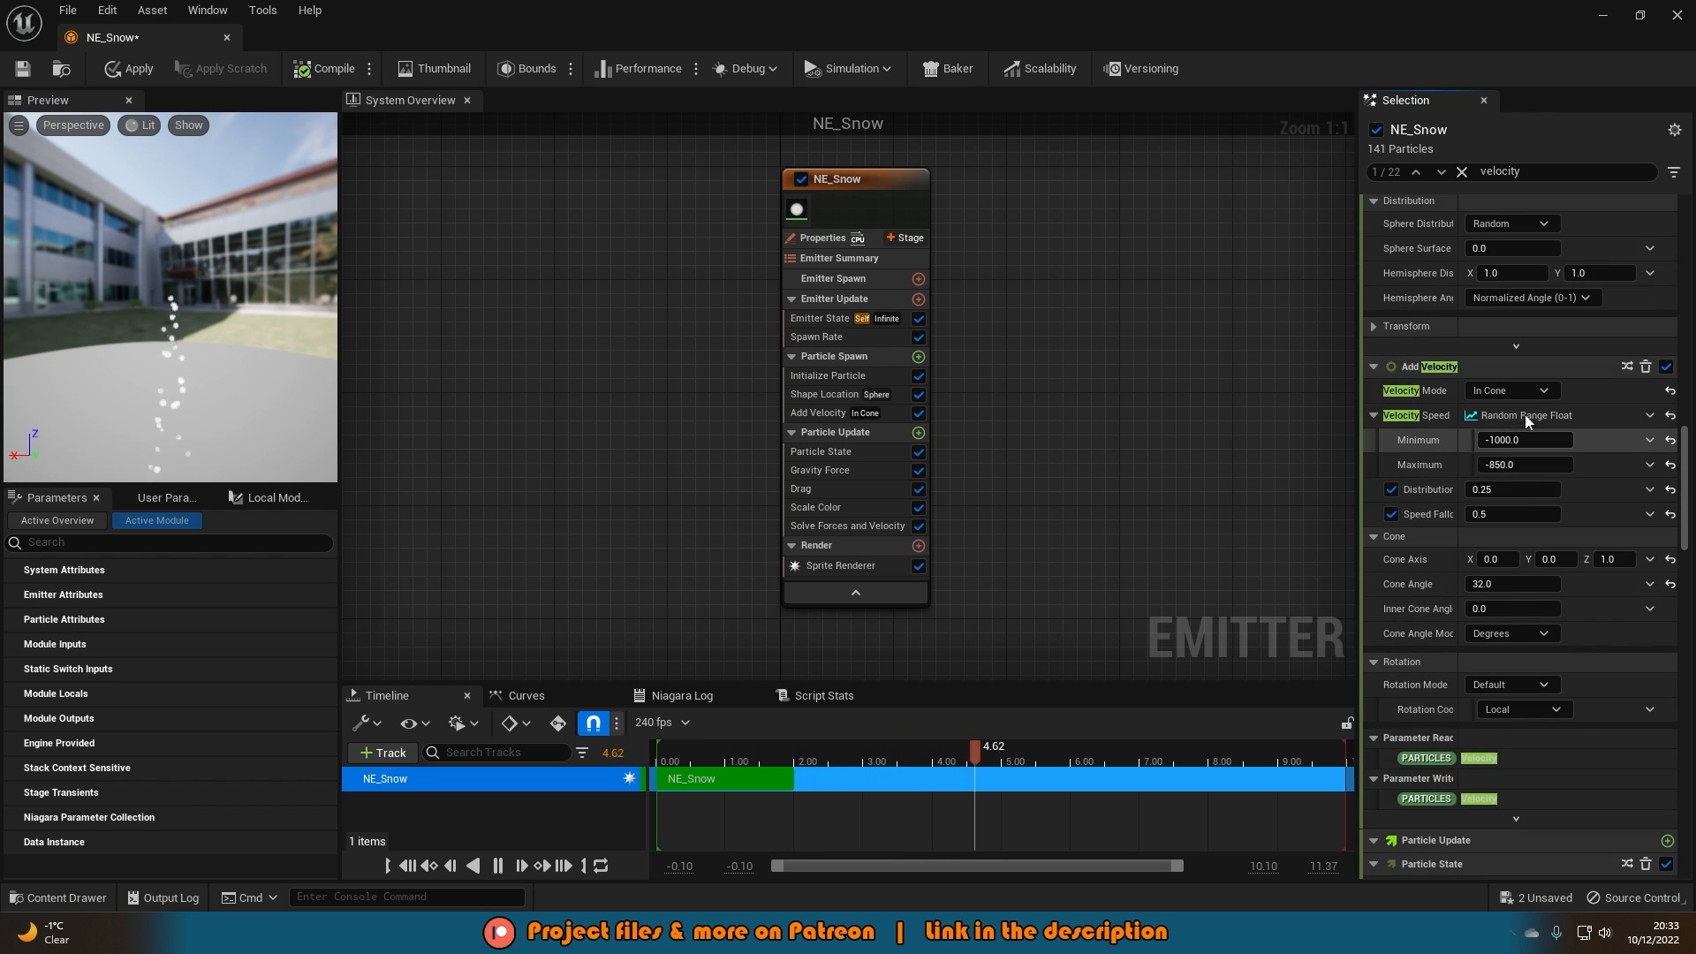
left_click(1517, 591)
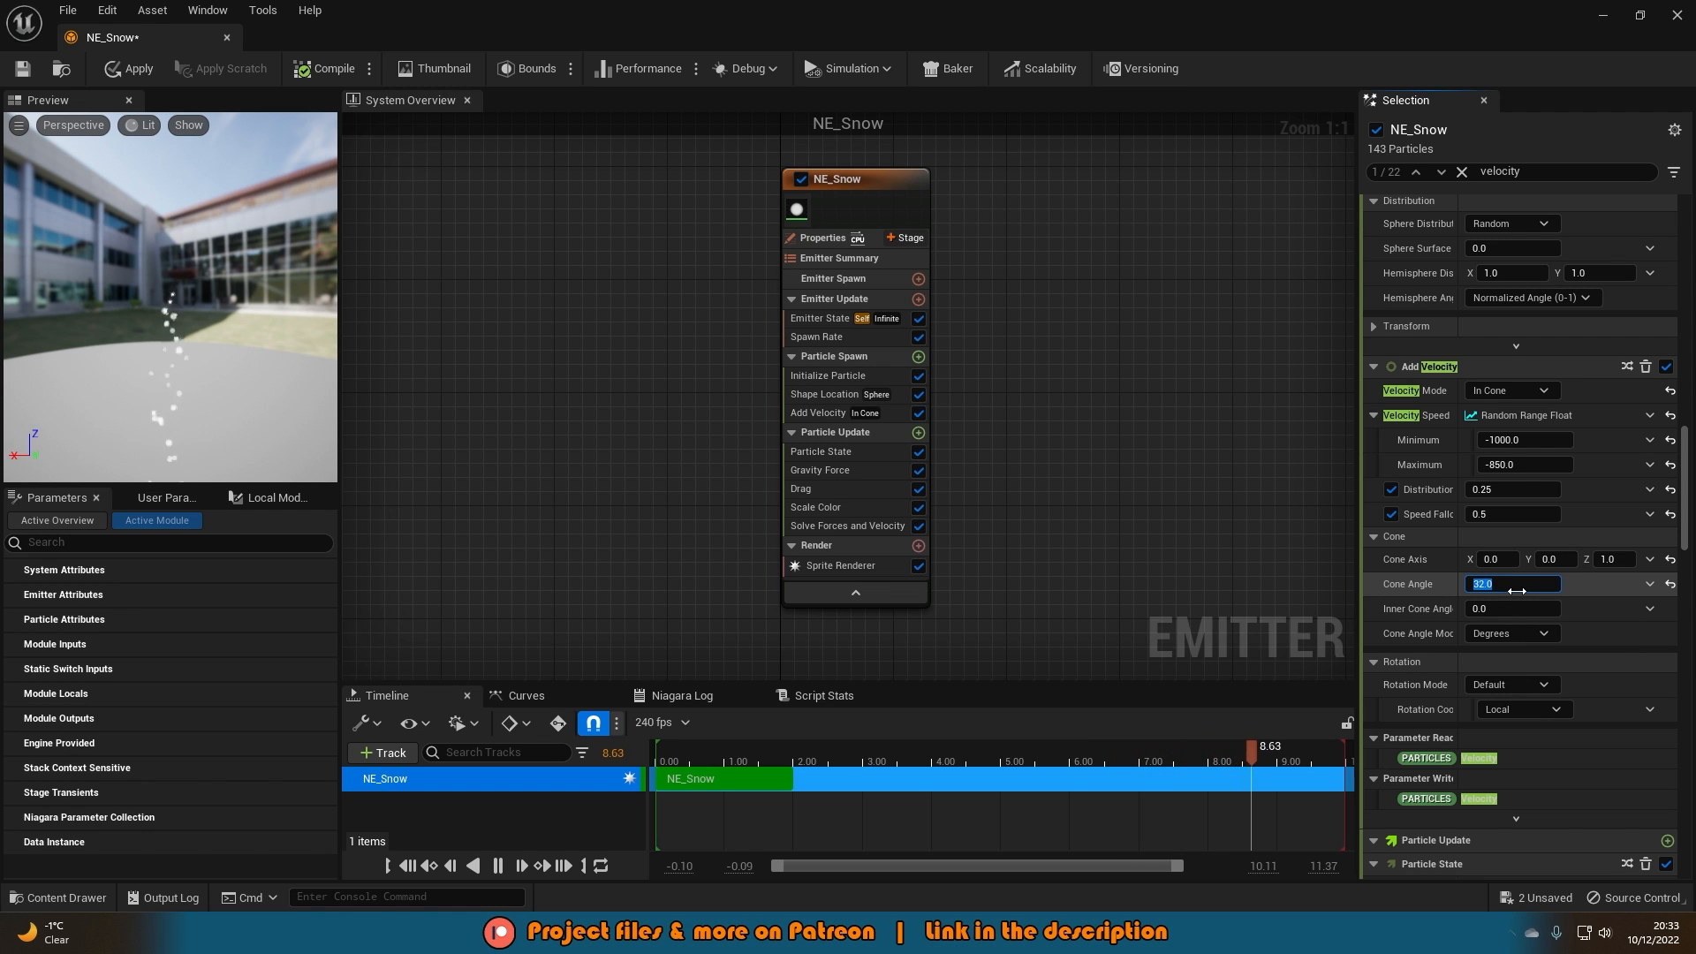
type("45")
key("Return")
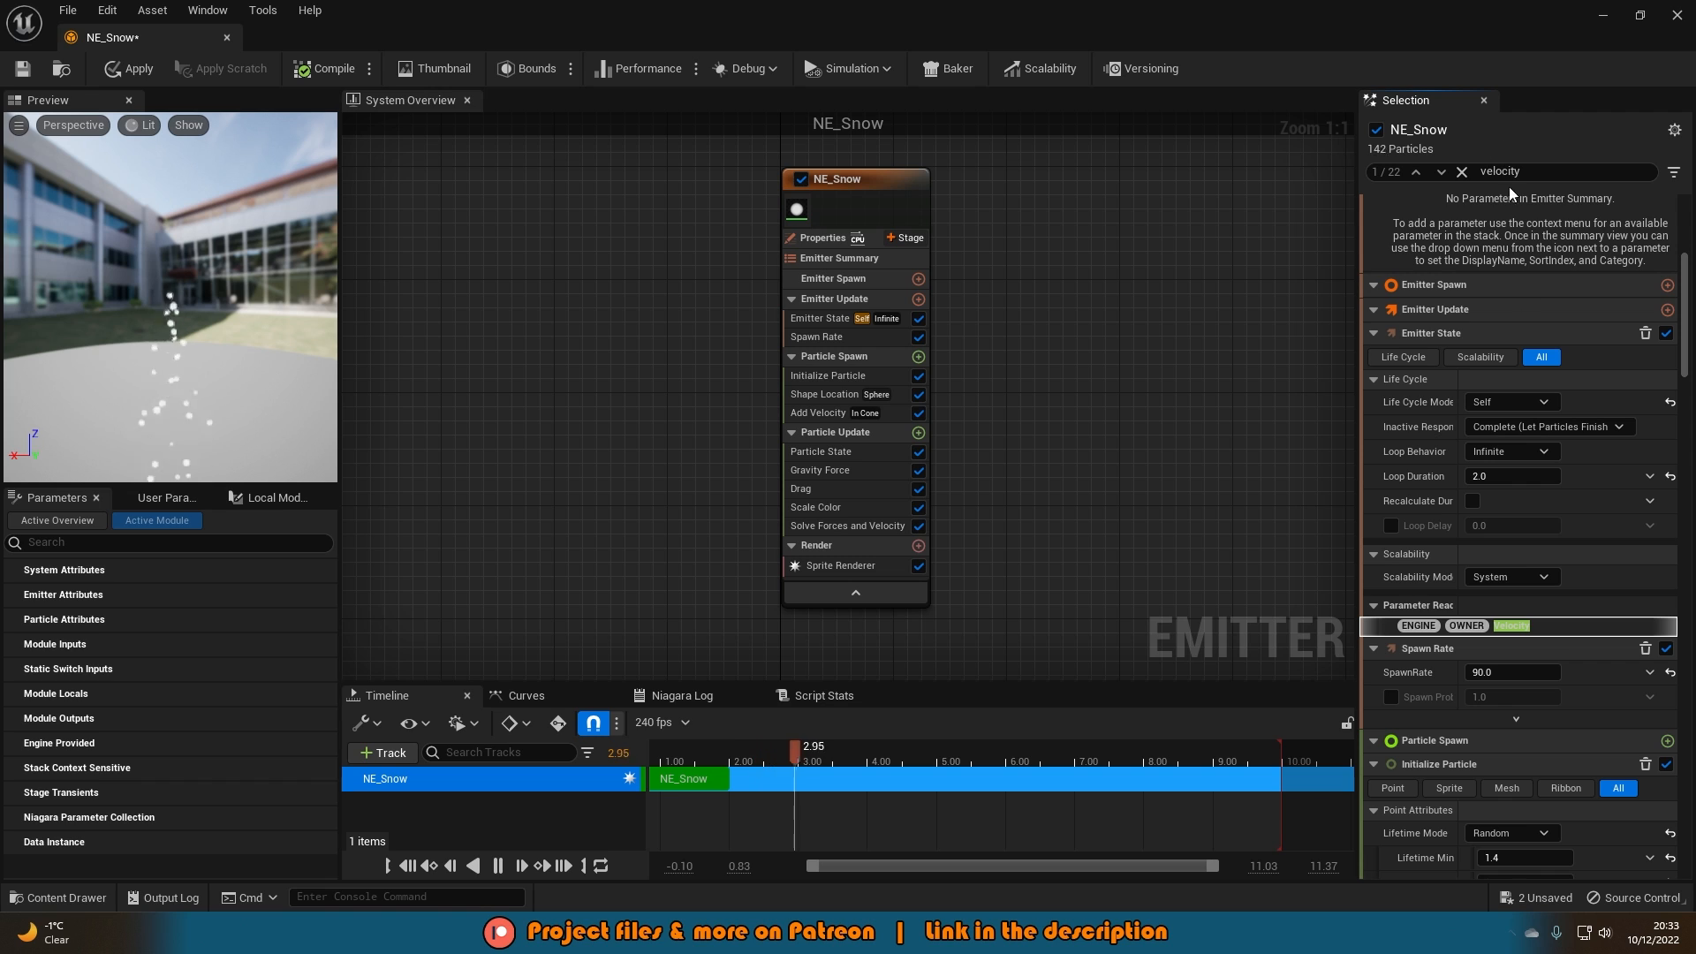
scroll(1529, 585, "up", 4)
scroll(1529, 585, "down", 3)
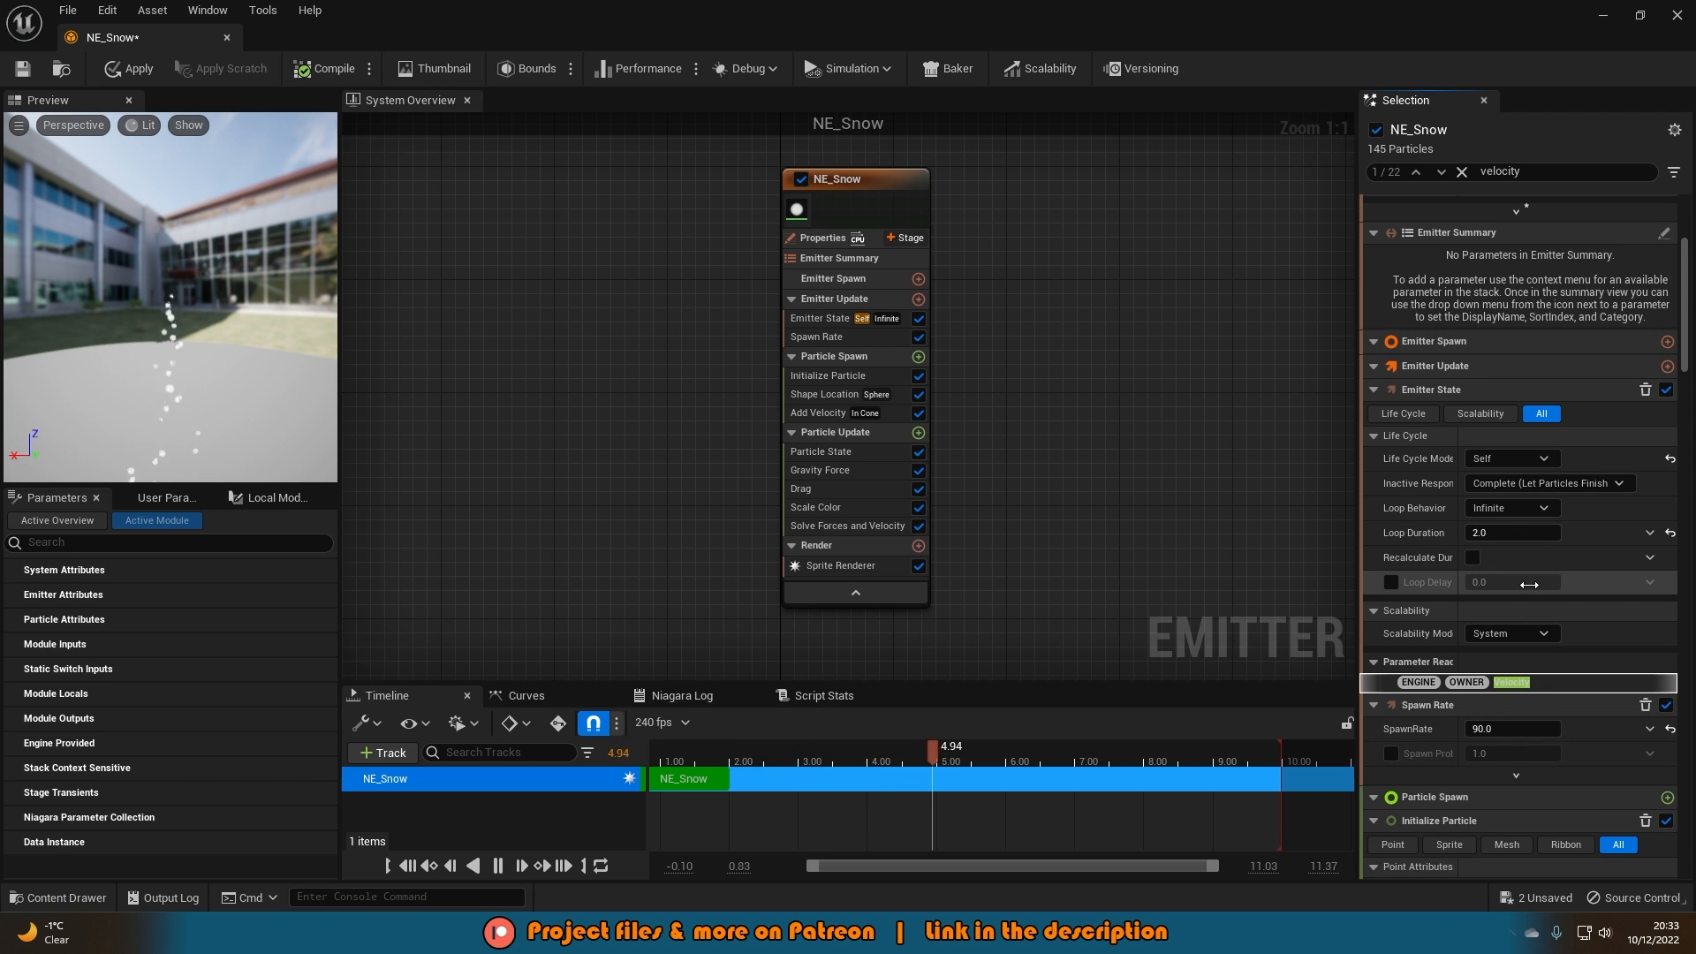
scroll(1529, 585, "up", 5)
scroll(1530, 585, "down", 10)
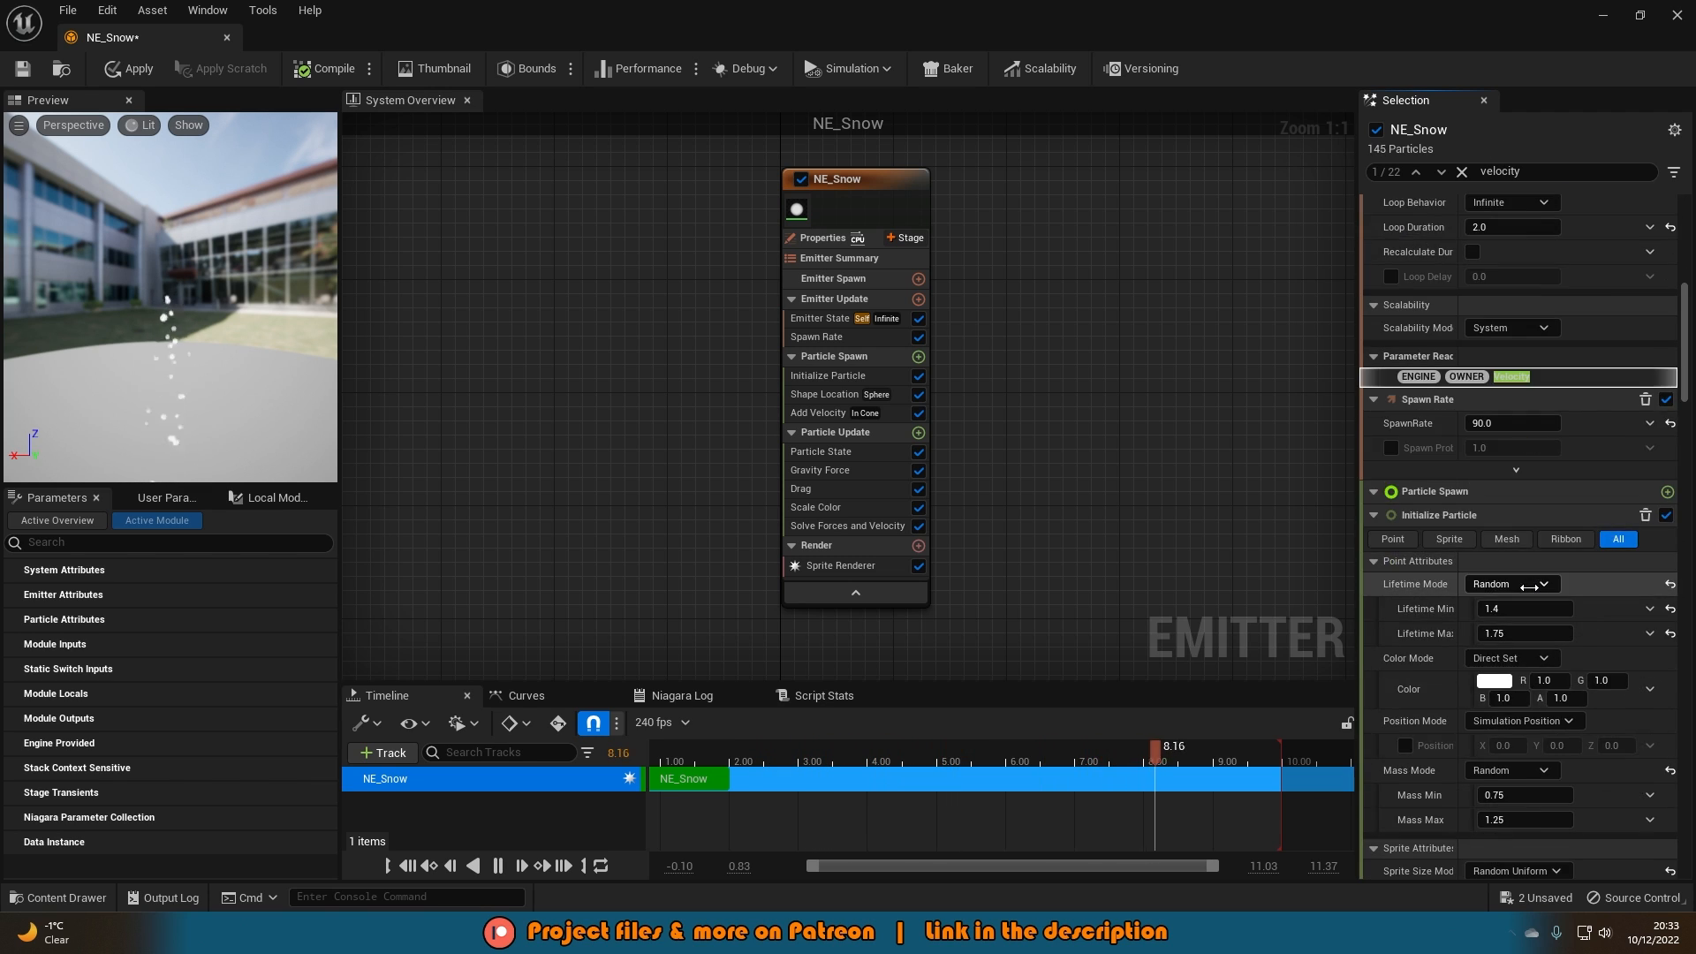
scroll(1529, 586, "down", 15)
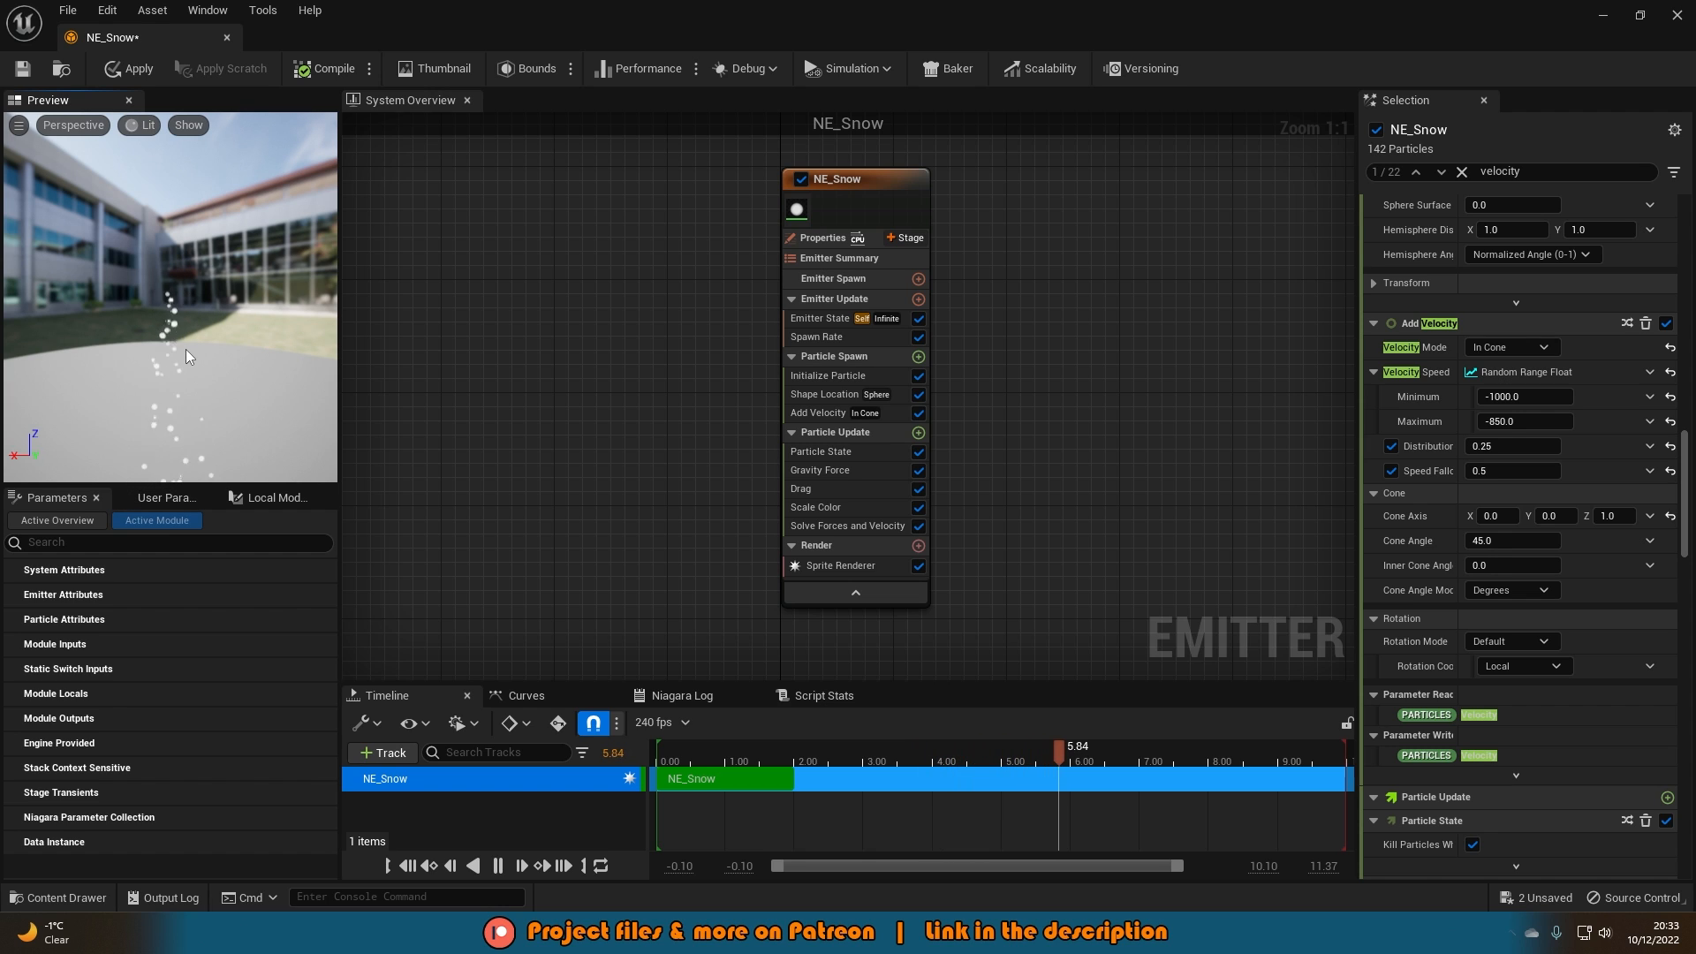
Find the Shape Location module in the emitter's stack and set its Sphere Radius to 5000.
left_click(1515, 168)
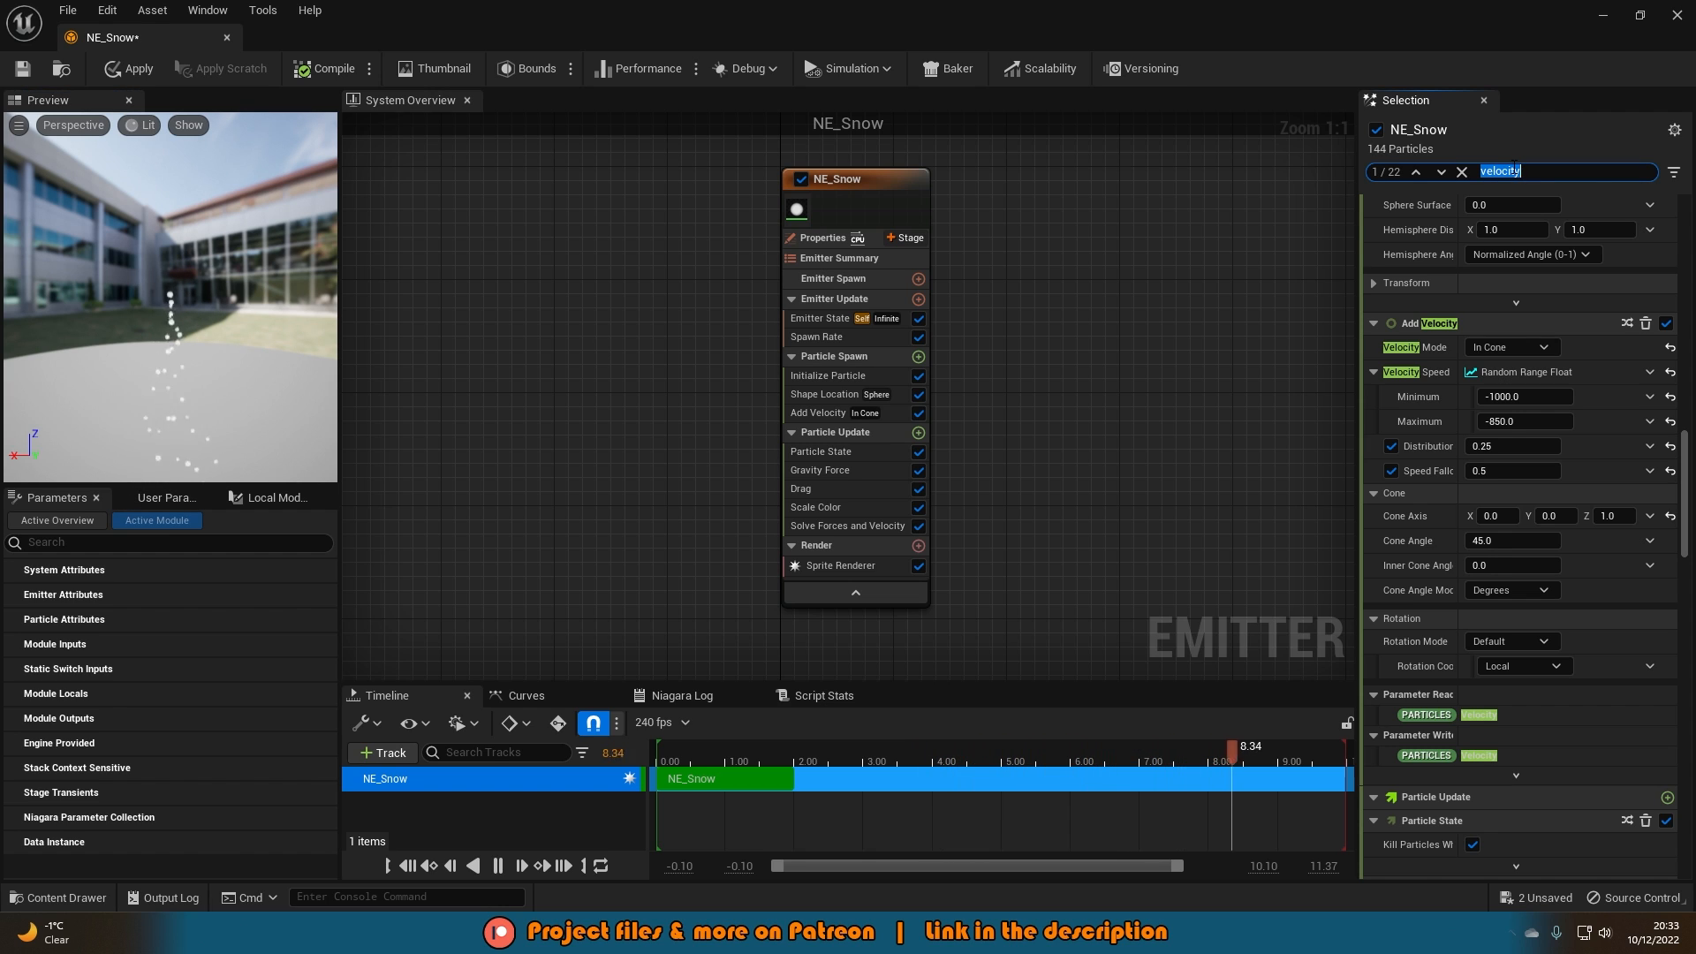
type("sh")
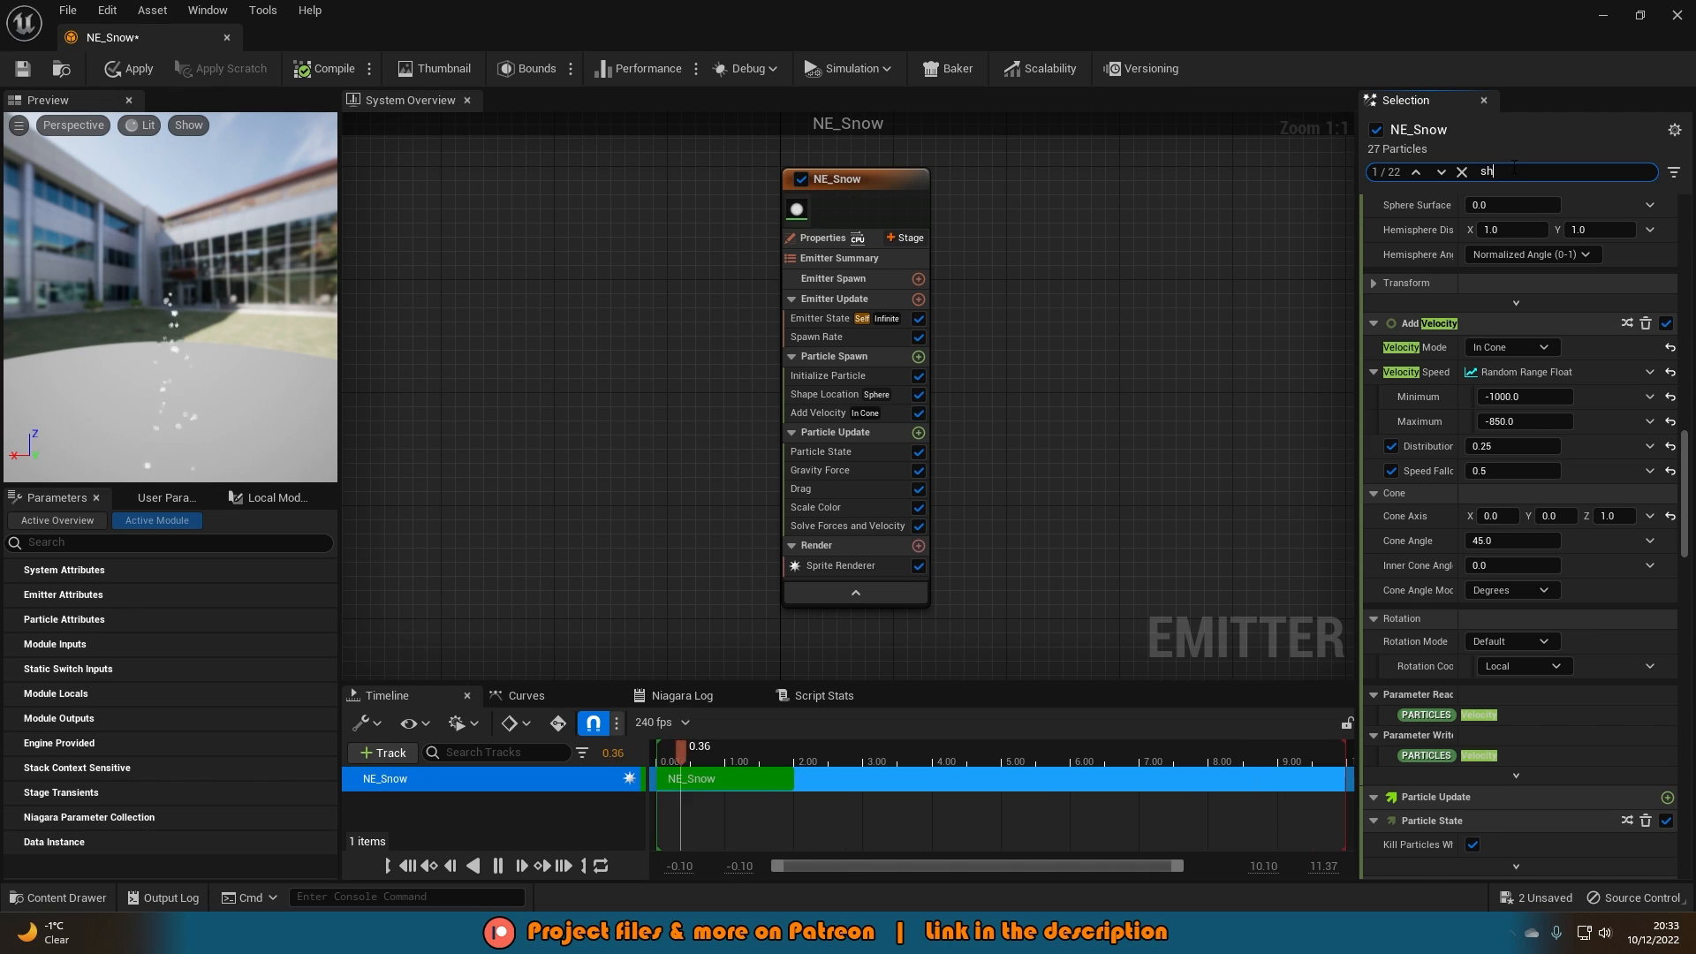
type("ape location")
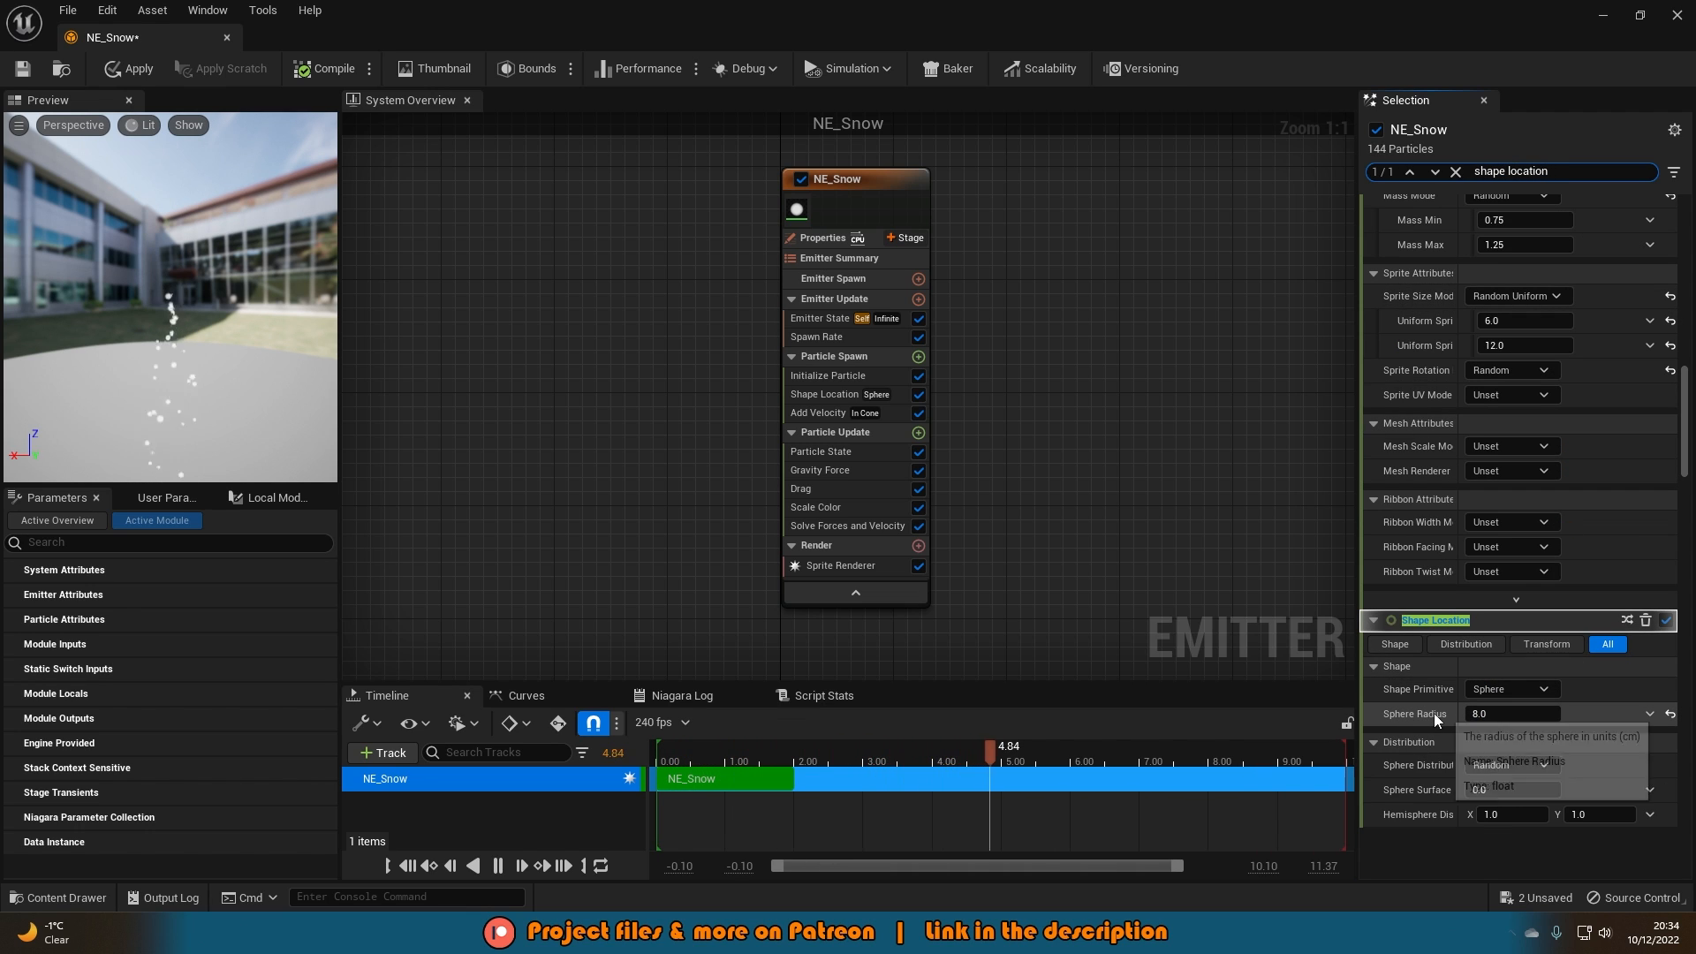
left_click(1534, 714)
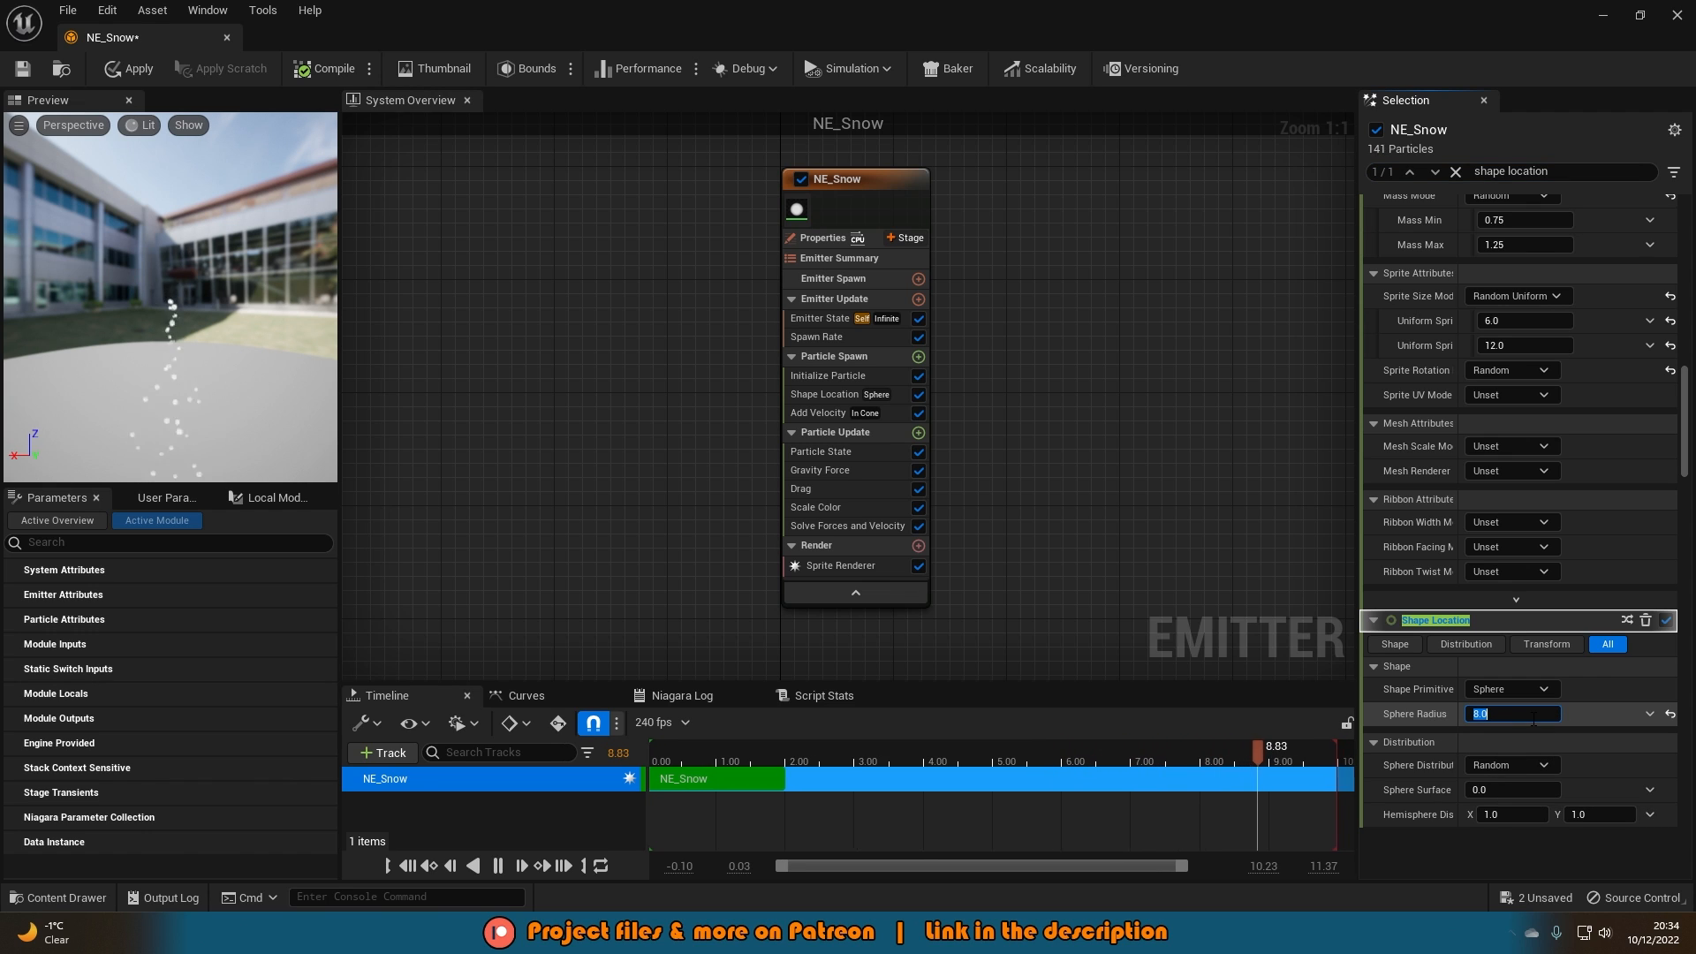
type("5000")
key("Return")
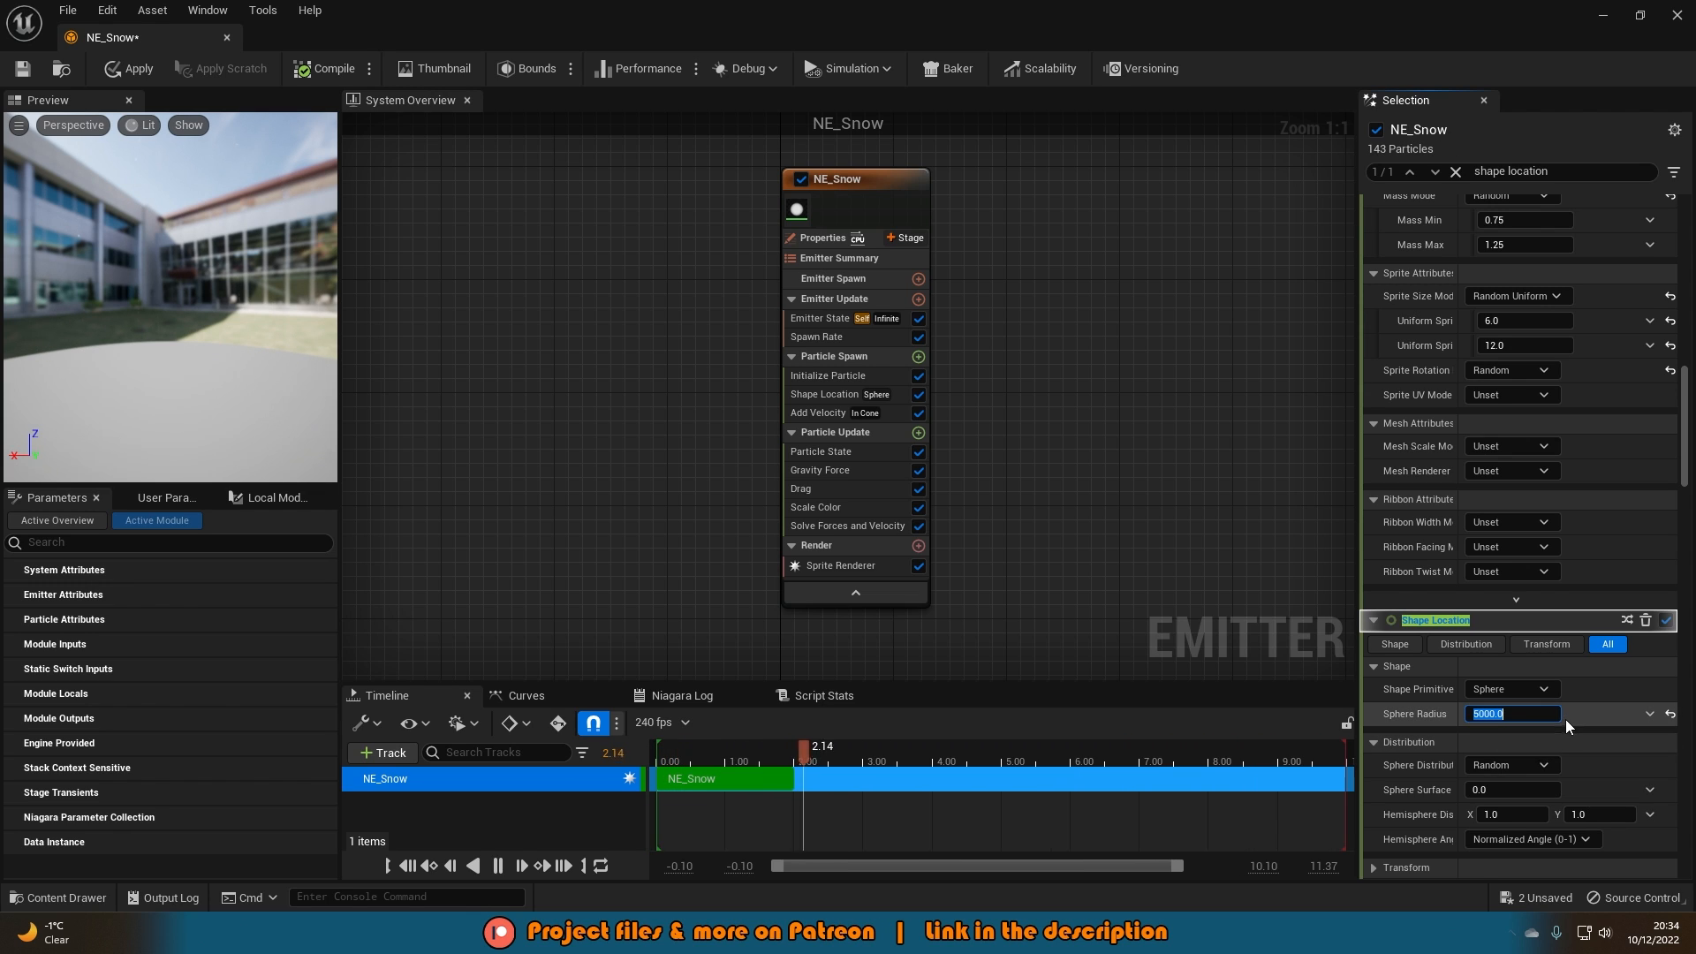
left_click(1582, 720)
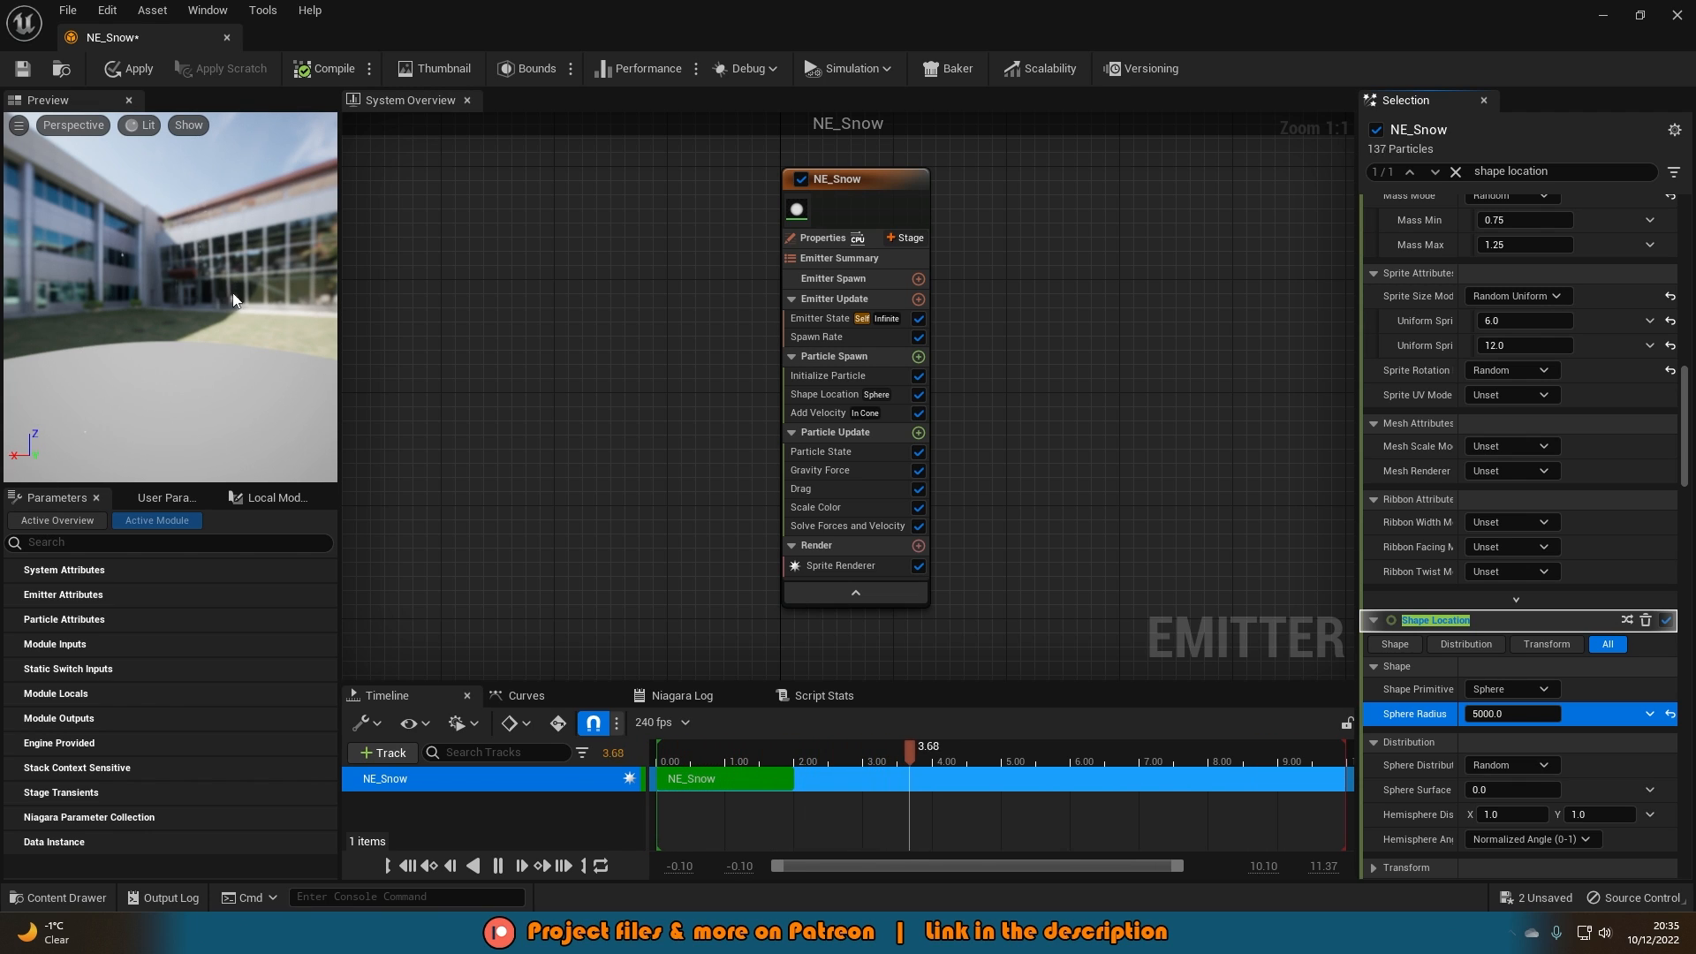
Find the Spawn Rate module in the emitter's stack and set its SpawnRate to 5000.
left_click(1512, 172)
type("spaw")
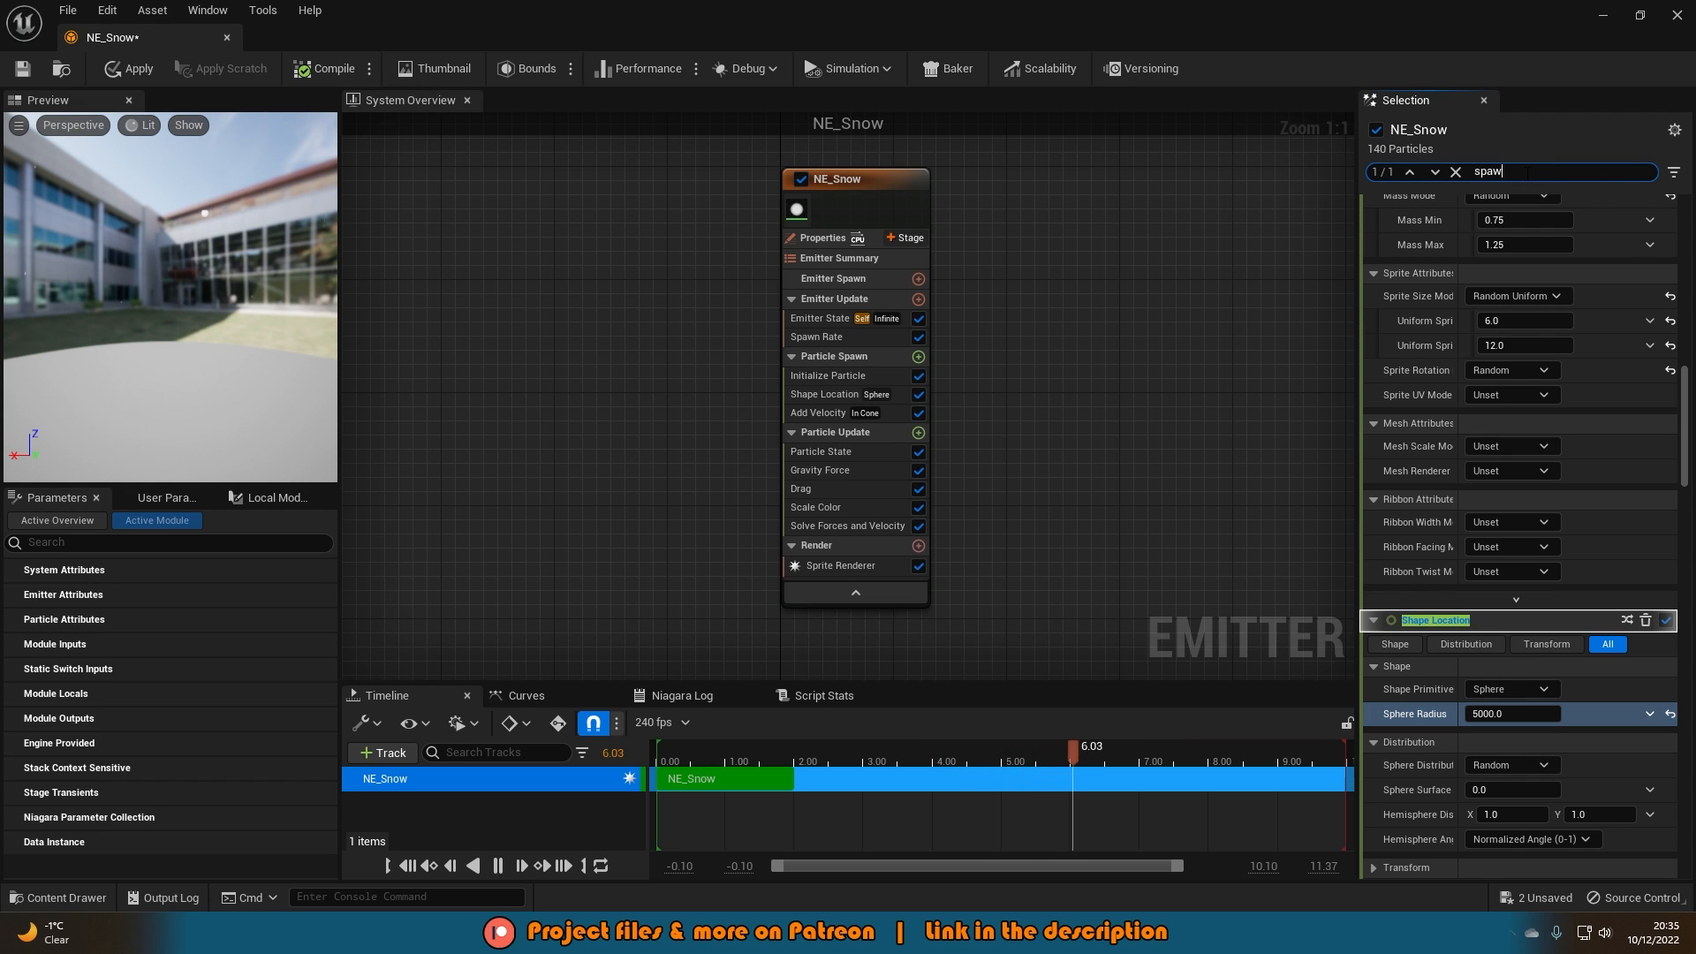
type("n rate")
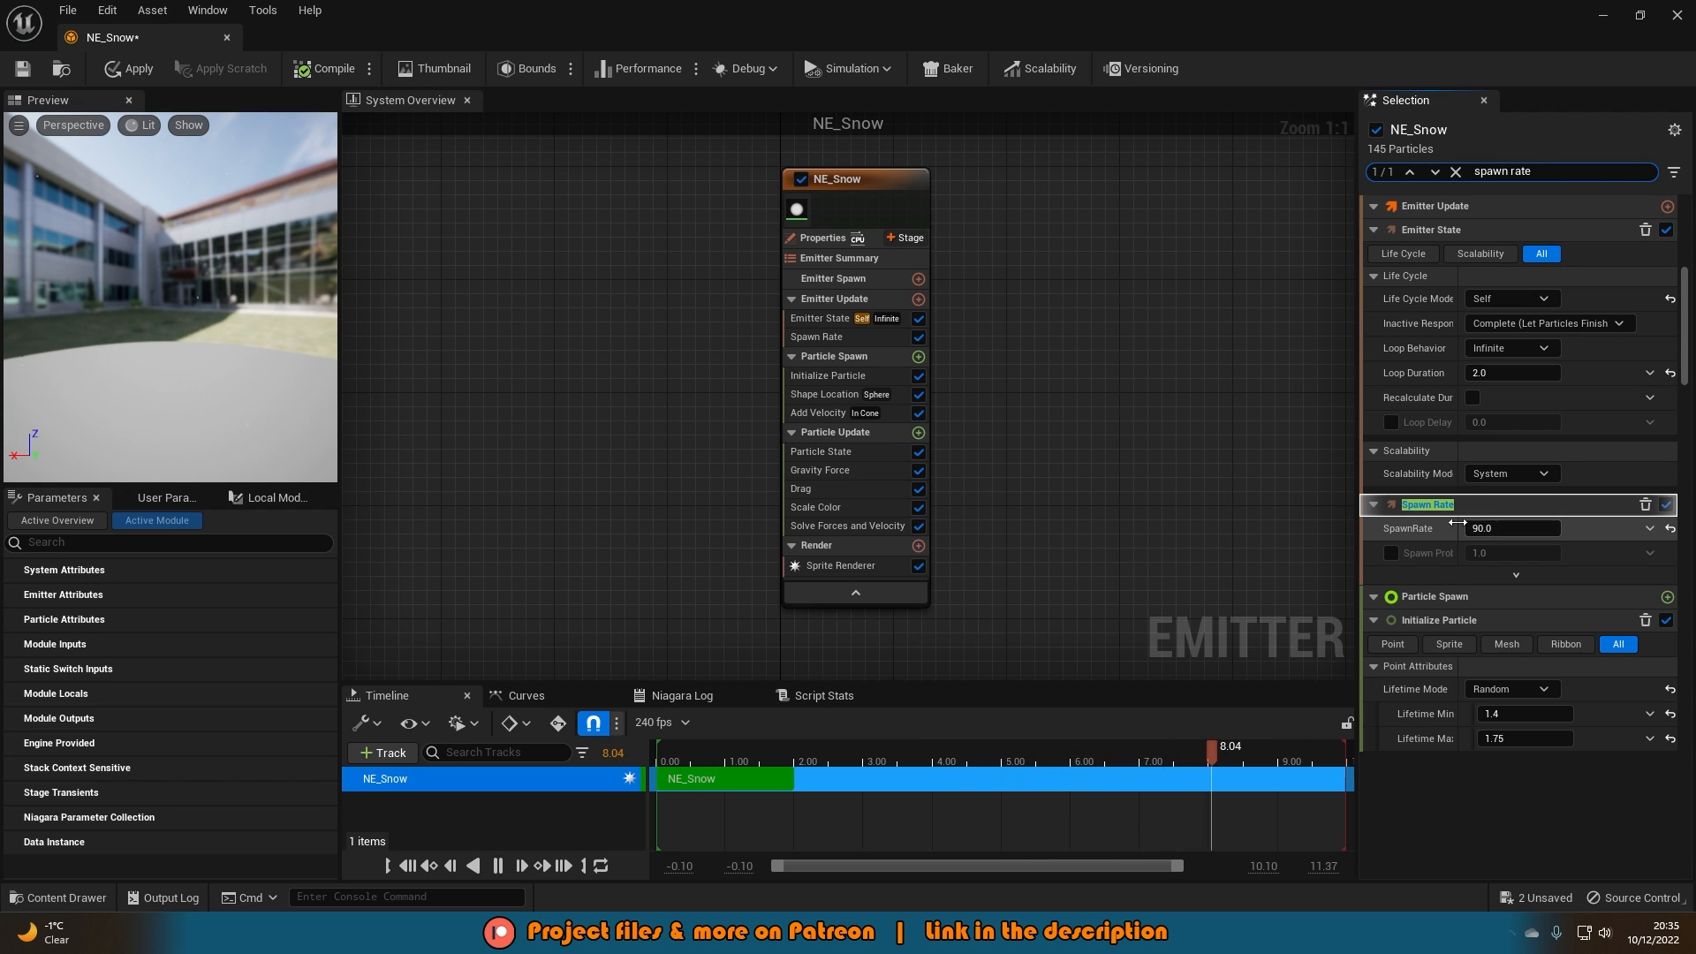
left_click(1507, 529)
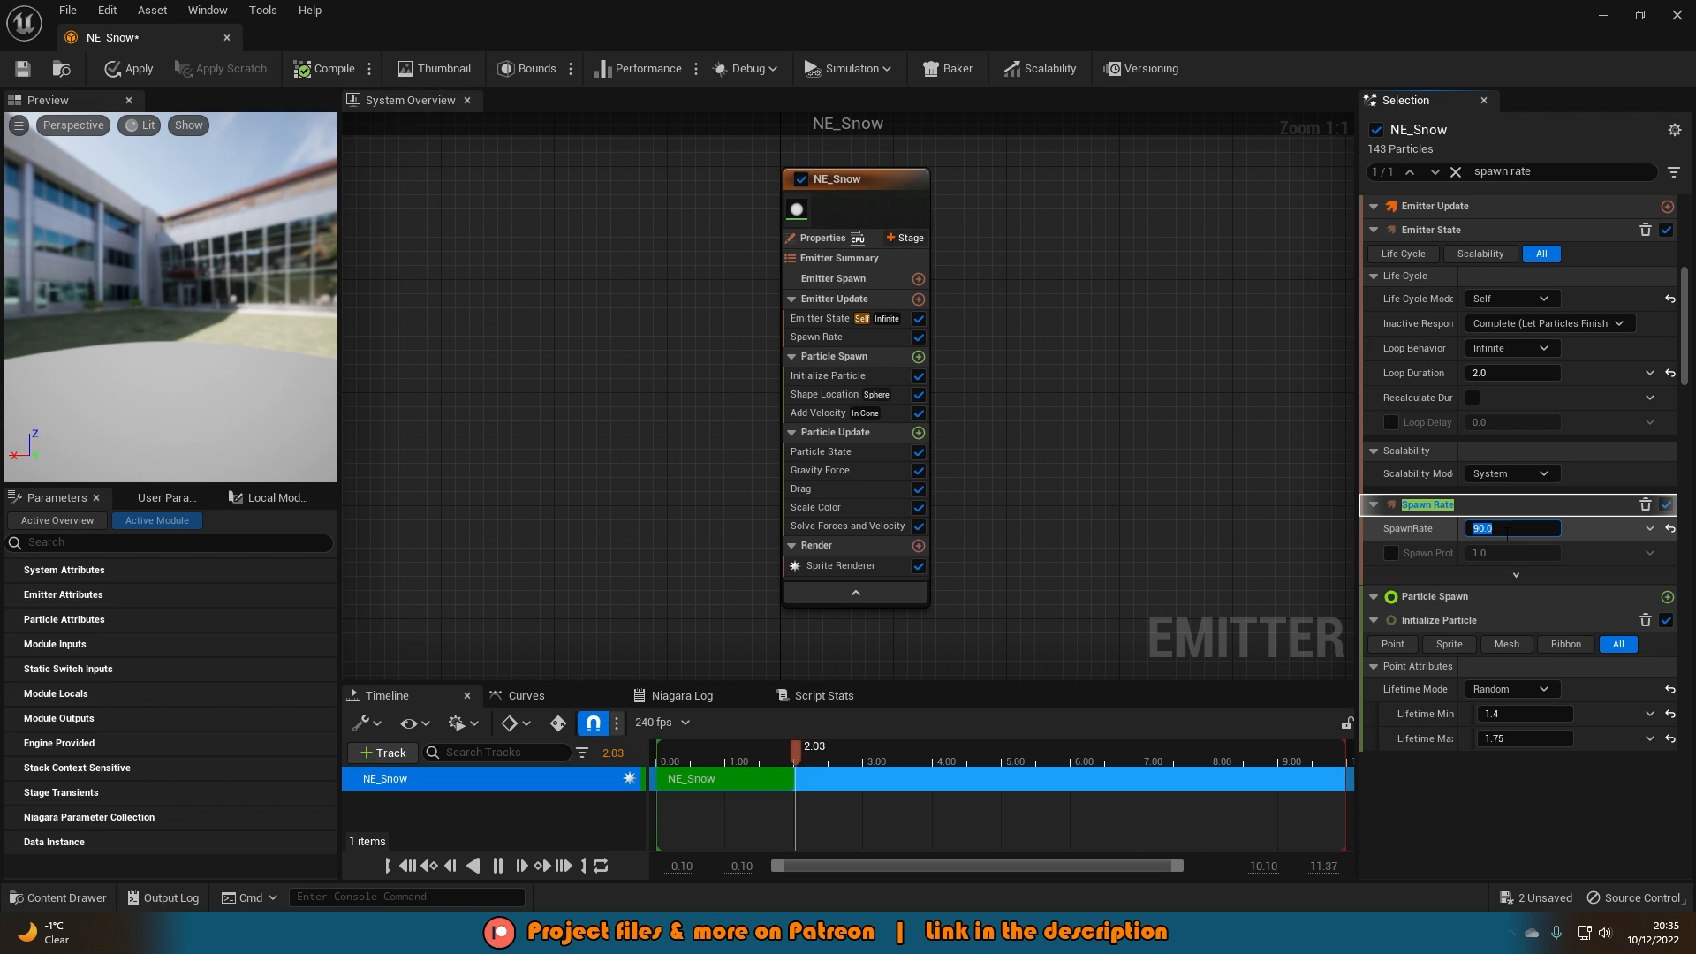
type("5000")
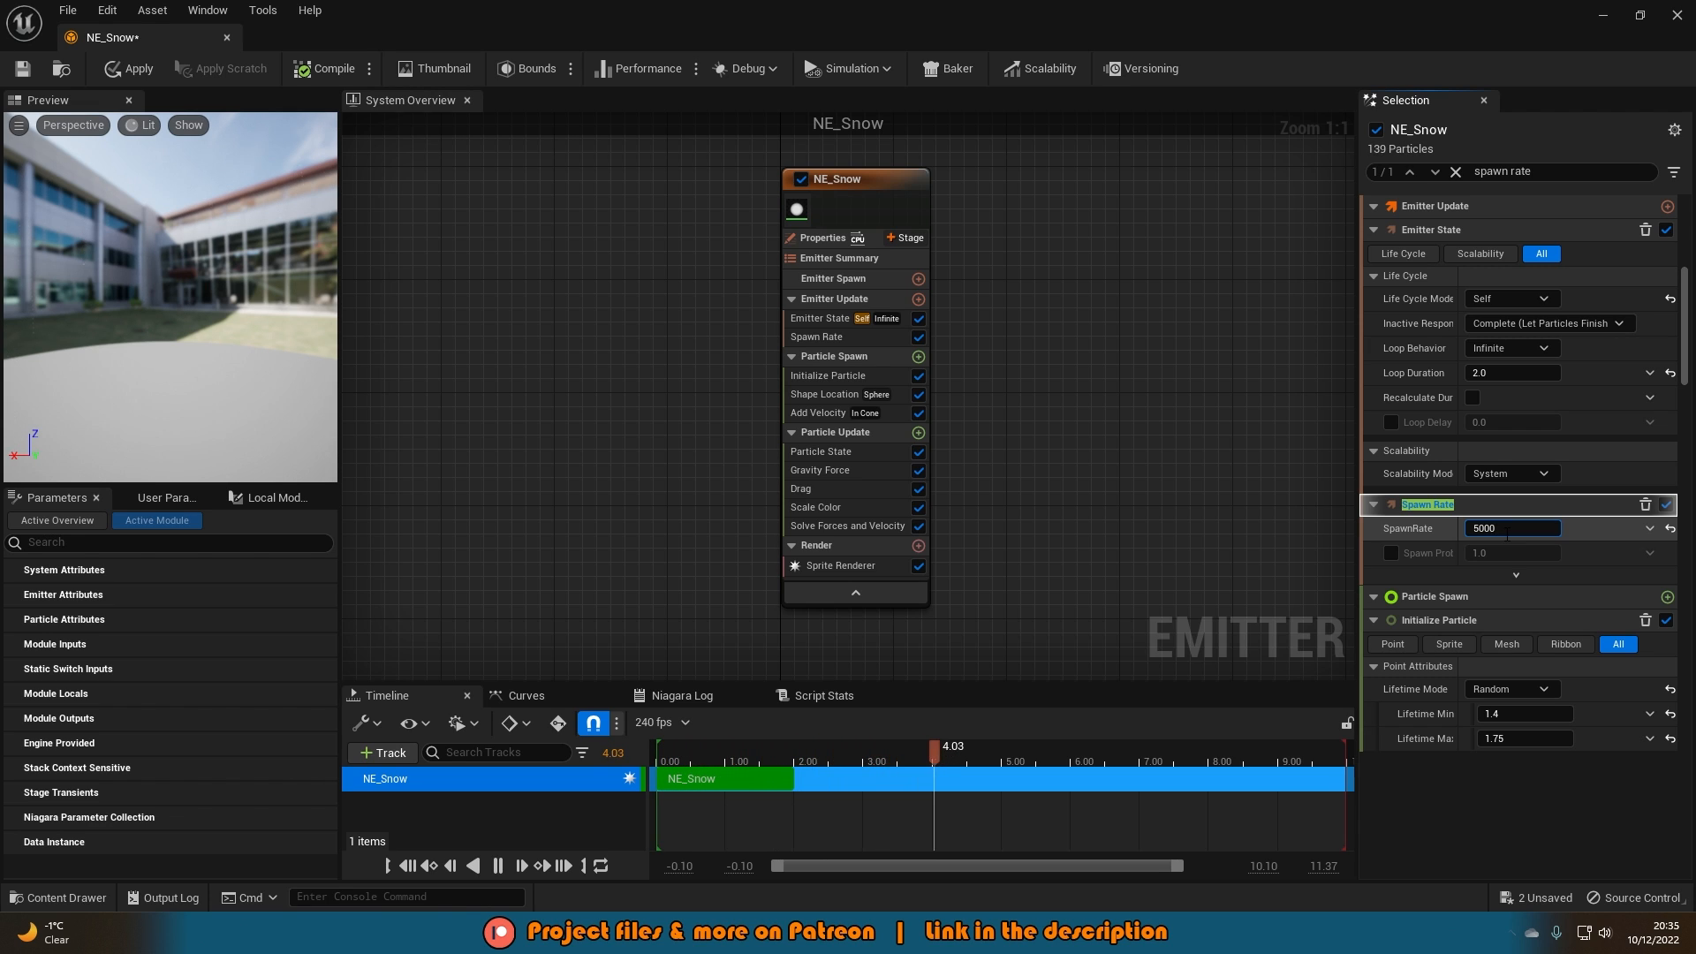
key("Return")
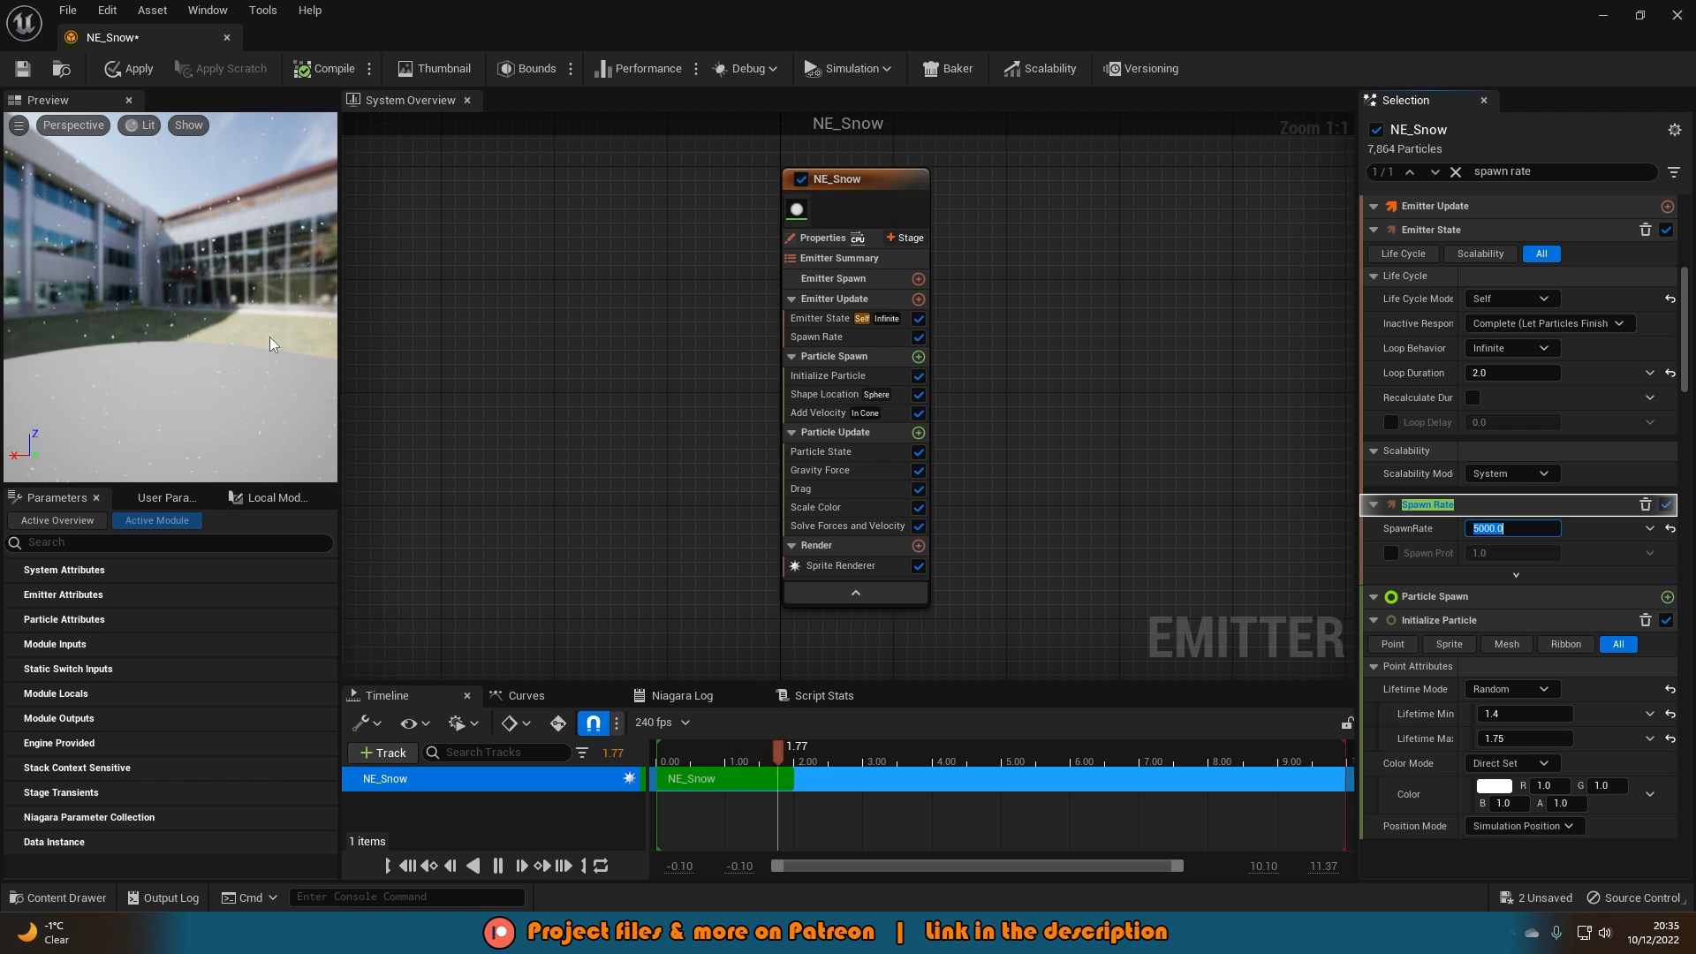
Try halving the emitter's SpawnRate to 2500.
key("End")
type("/")
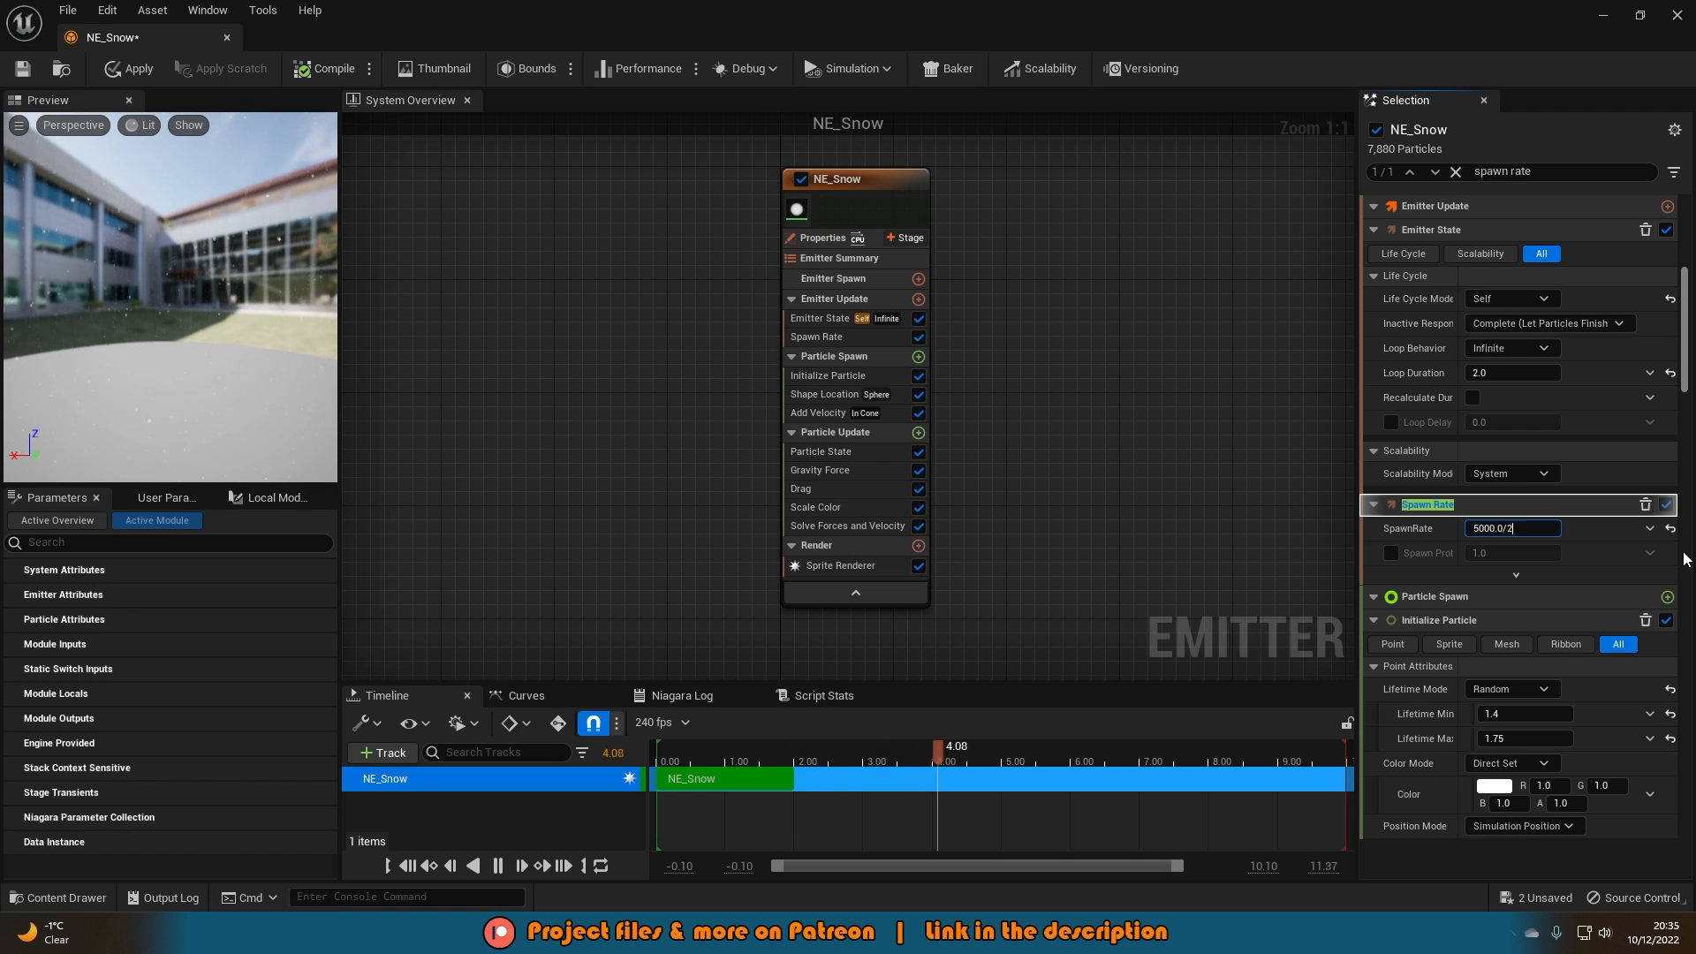
type("2")
key("Return")
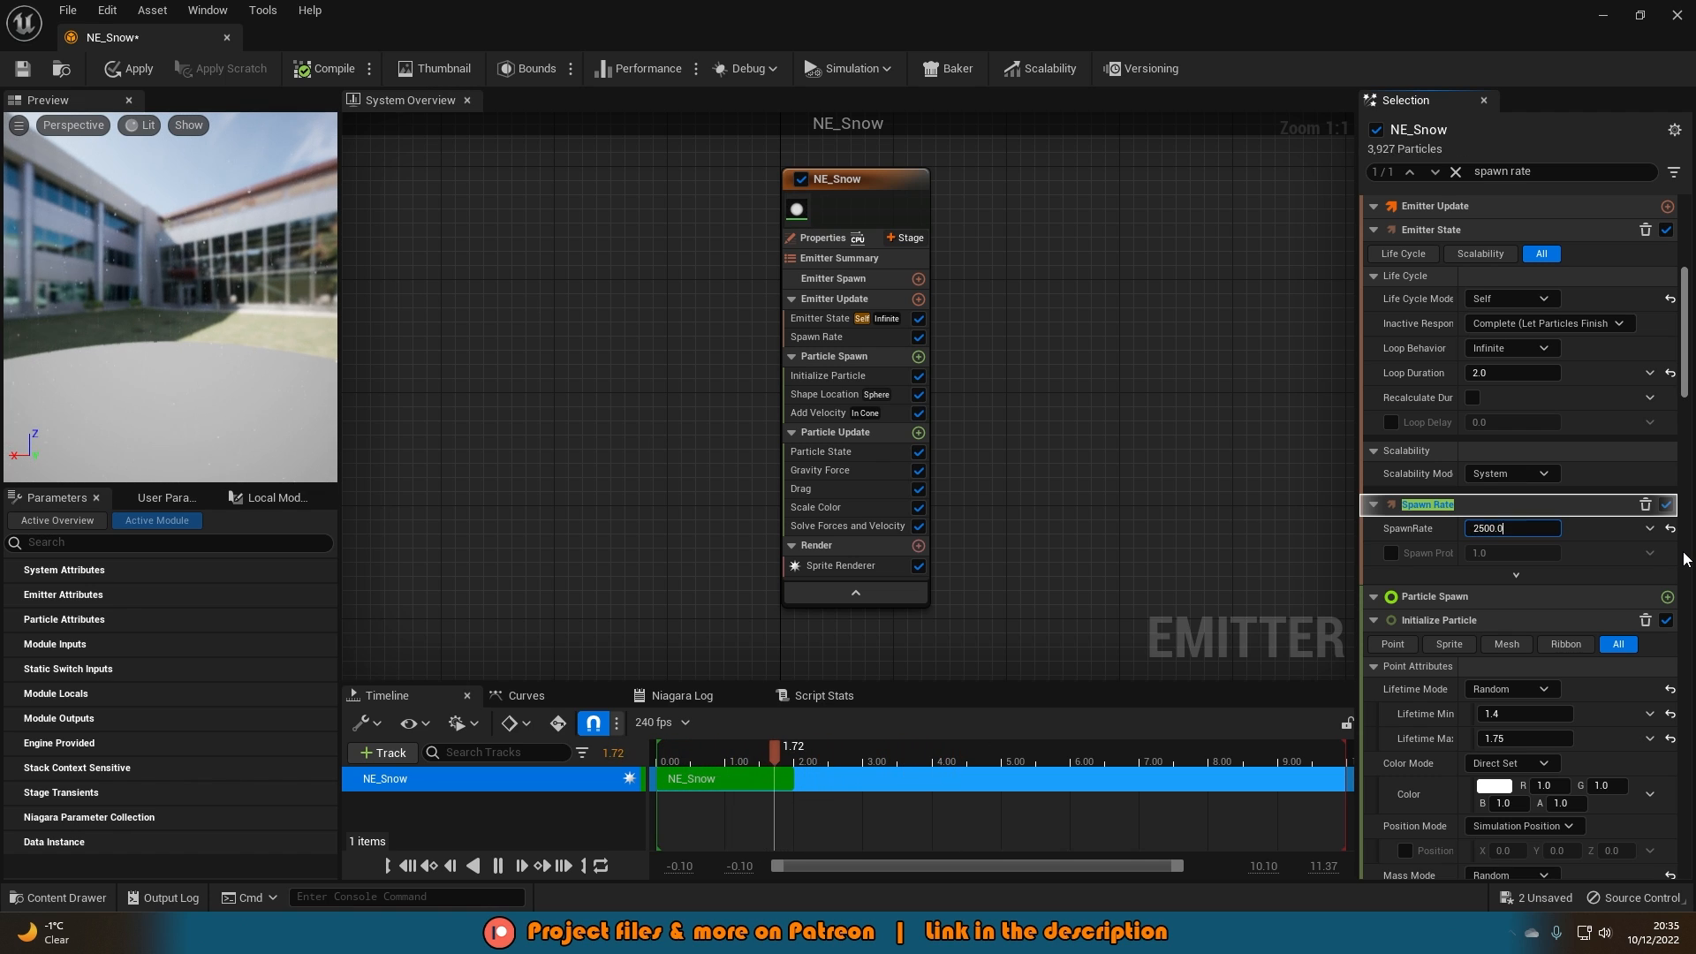
Try raising the emitter's SpawnRate to 10000.
key("Return")
type("10")
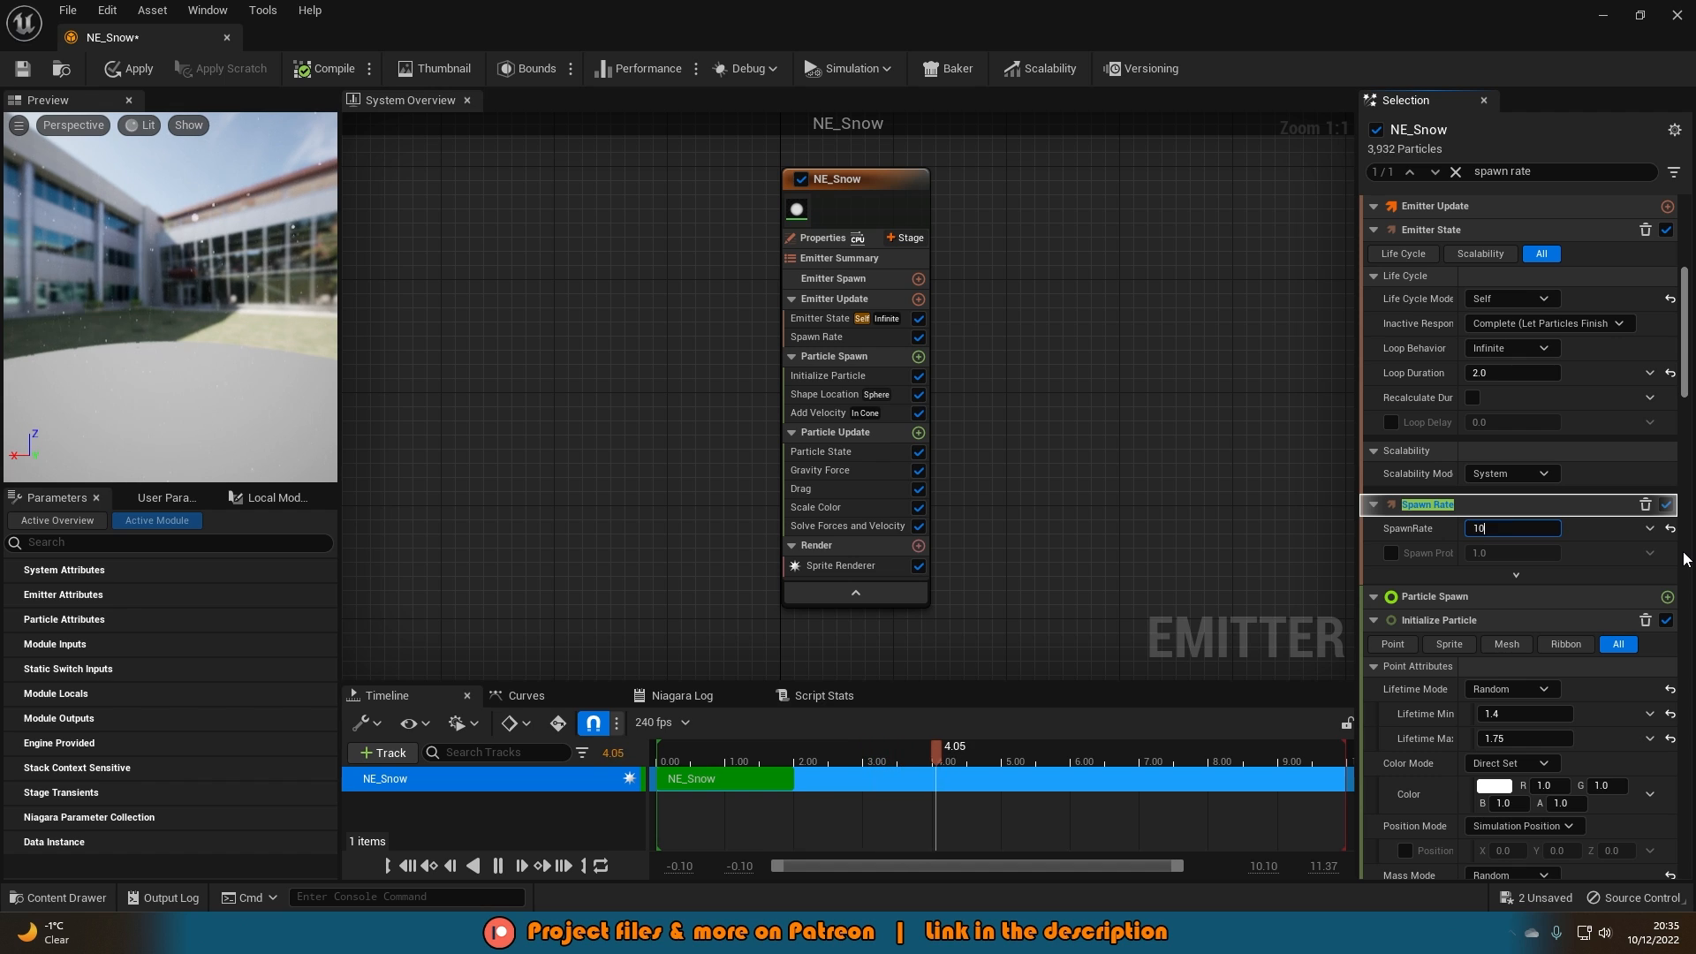
key("Return")
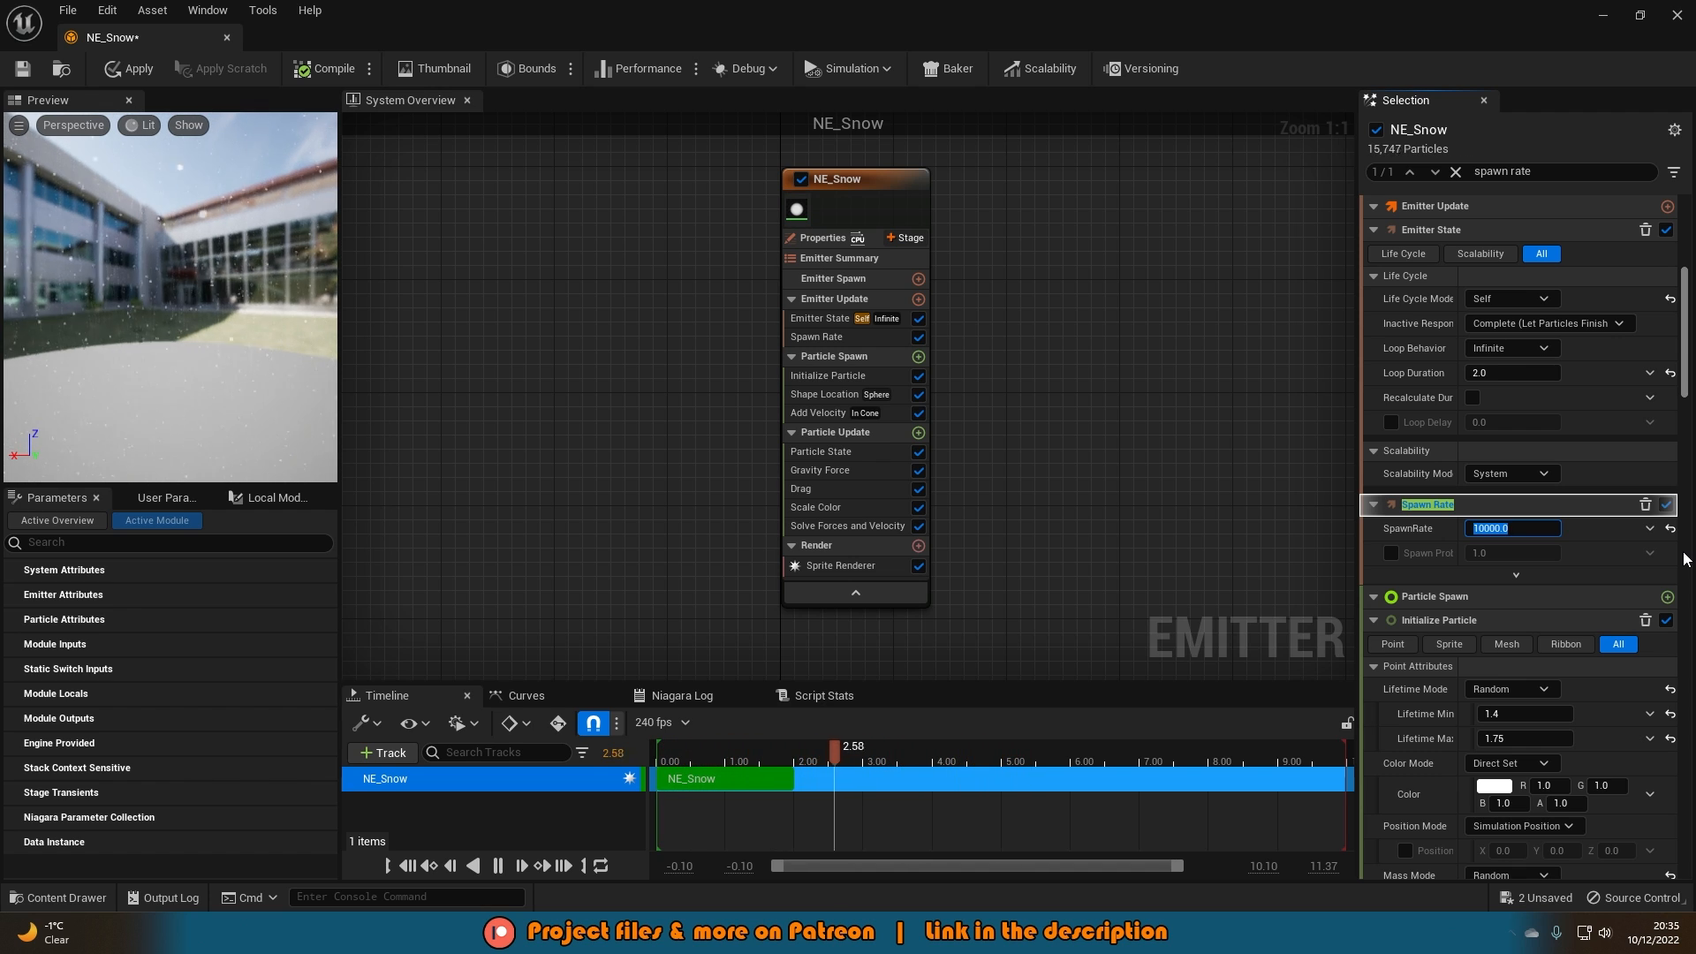
Halve the emitter's SpawnRate so that it is back at 5000.
key("End")
type("/2")
key("Return")
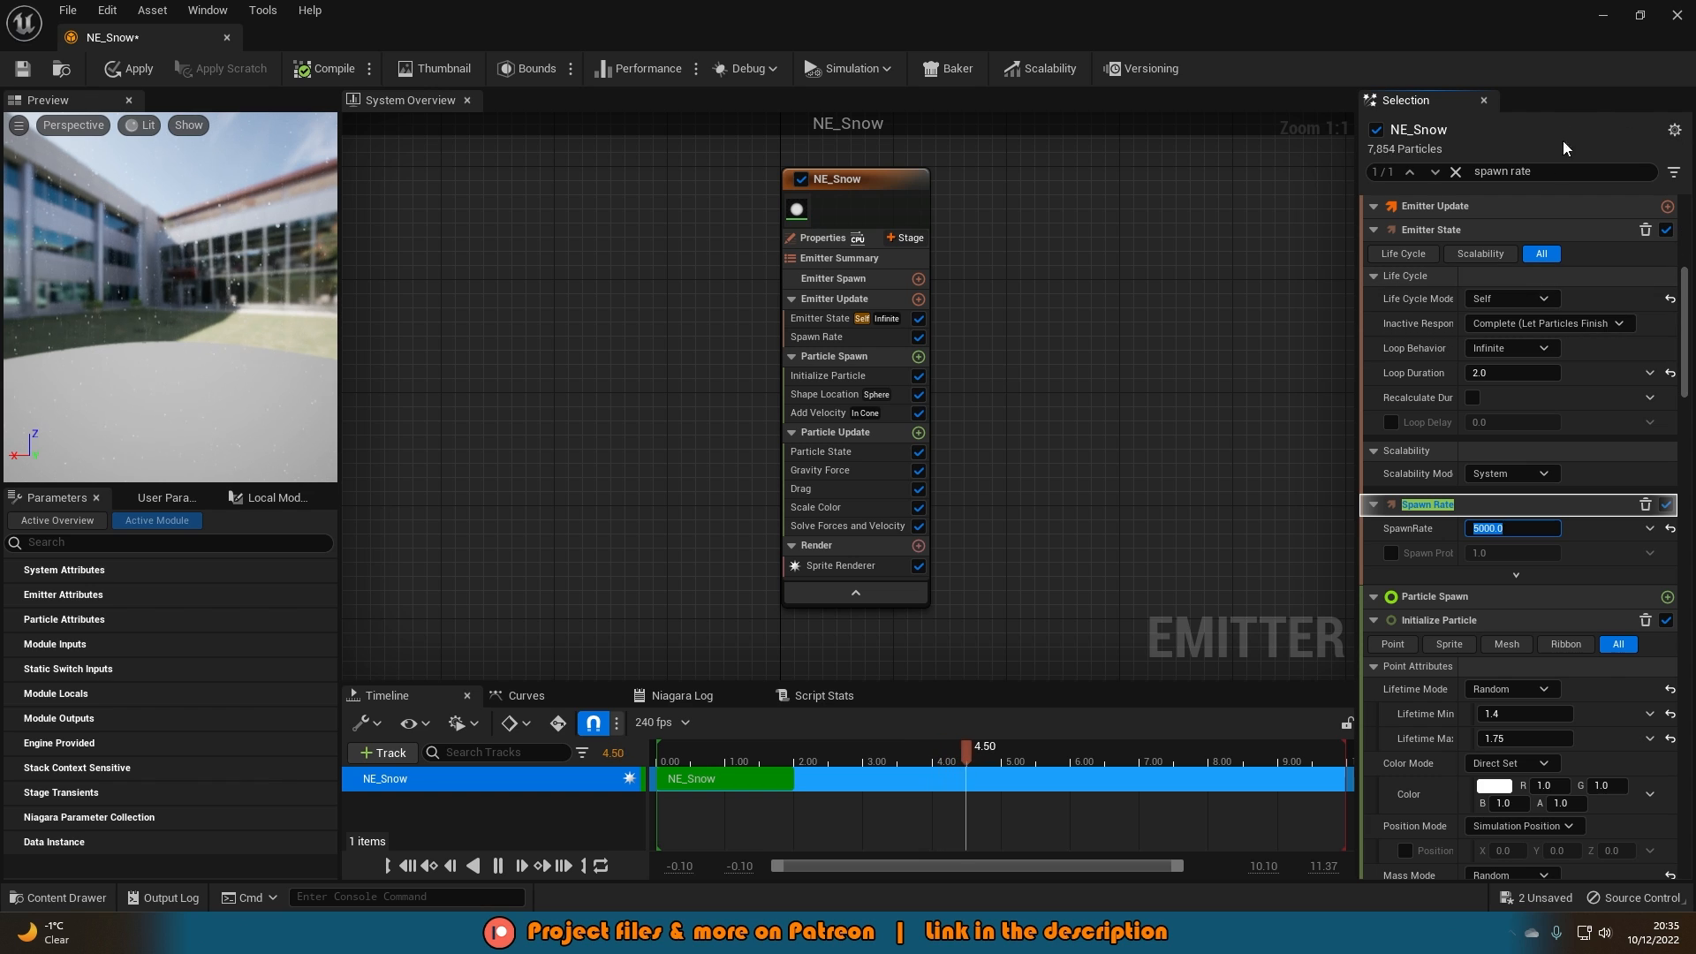
Find the Gravity Force module in the emitter's stack and set its Z gravity to -25.
left_click(1556, 170)
type("gravity")
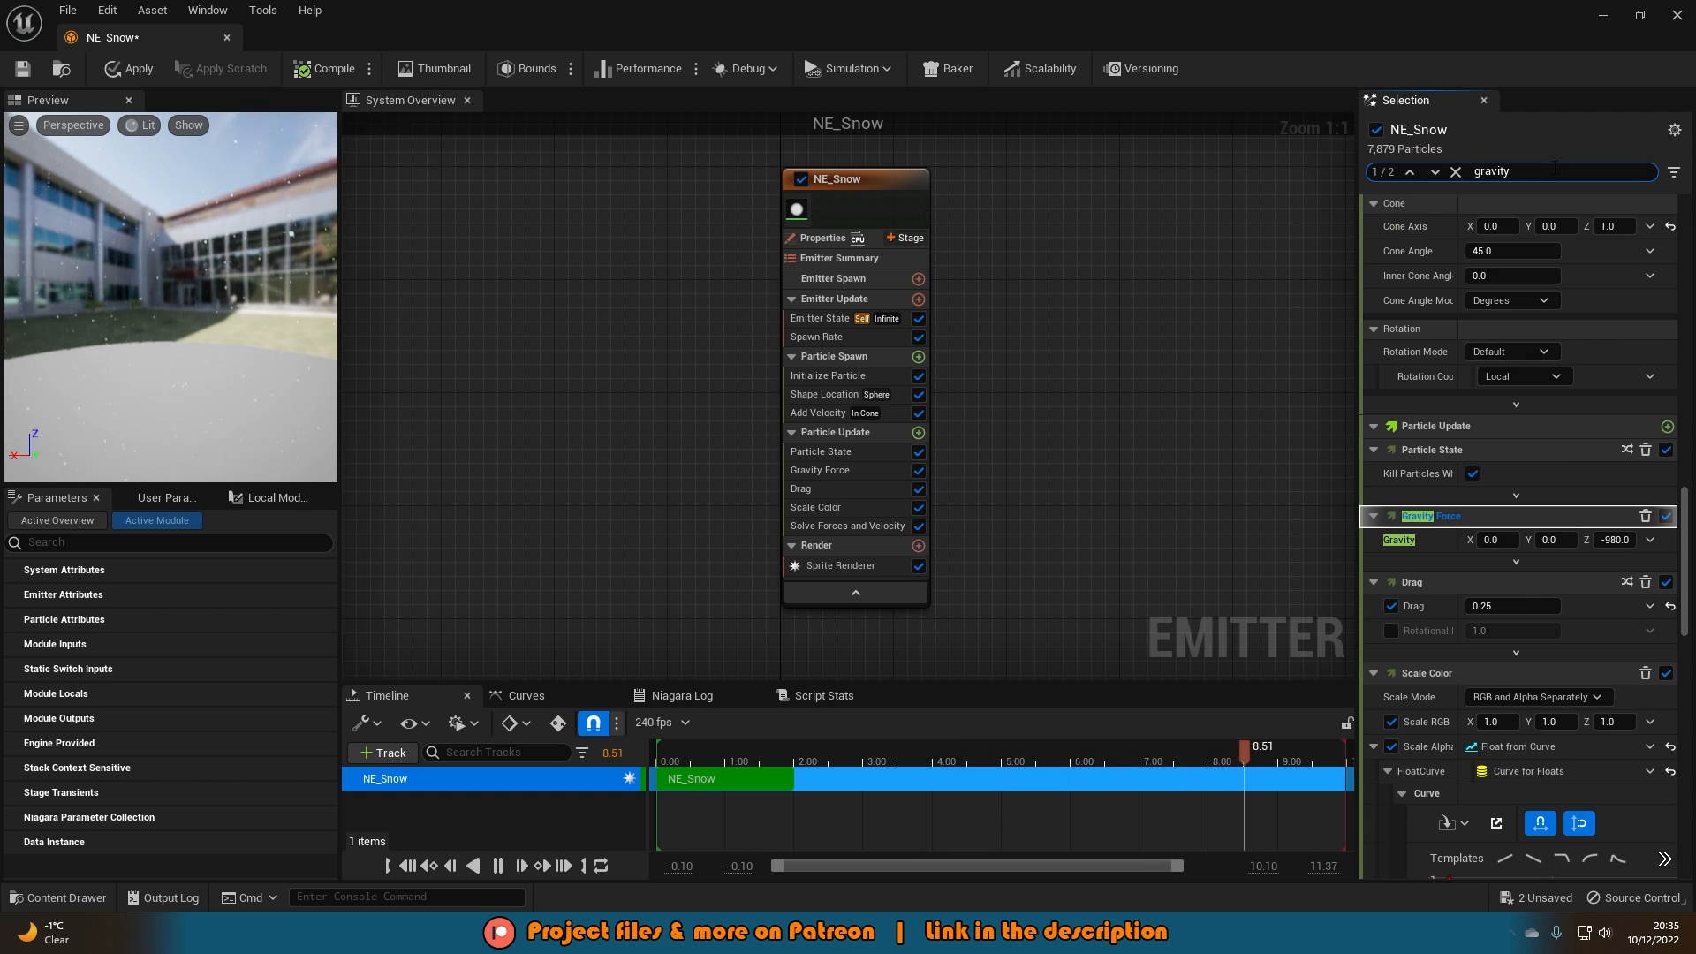
left_click(1616, 540)
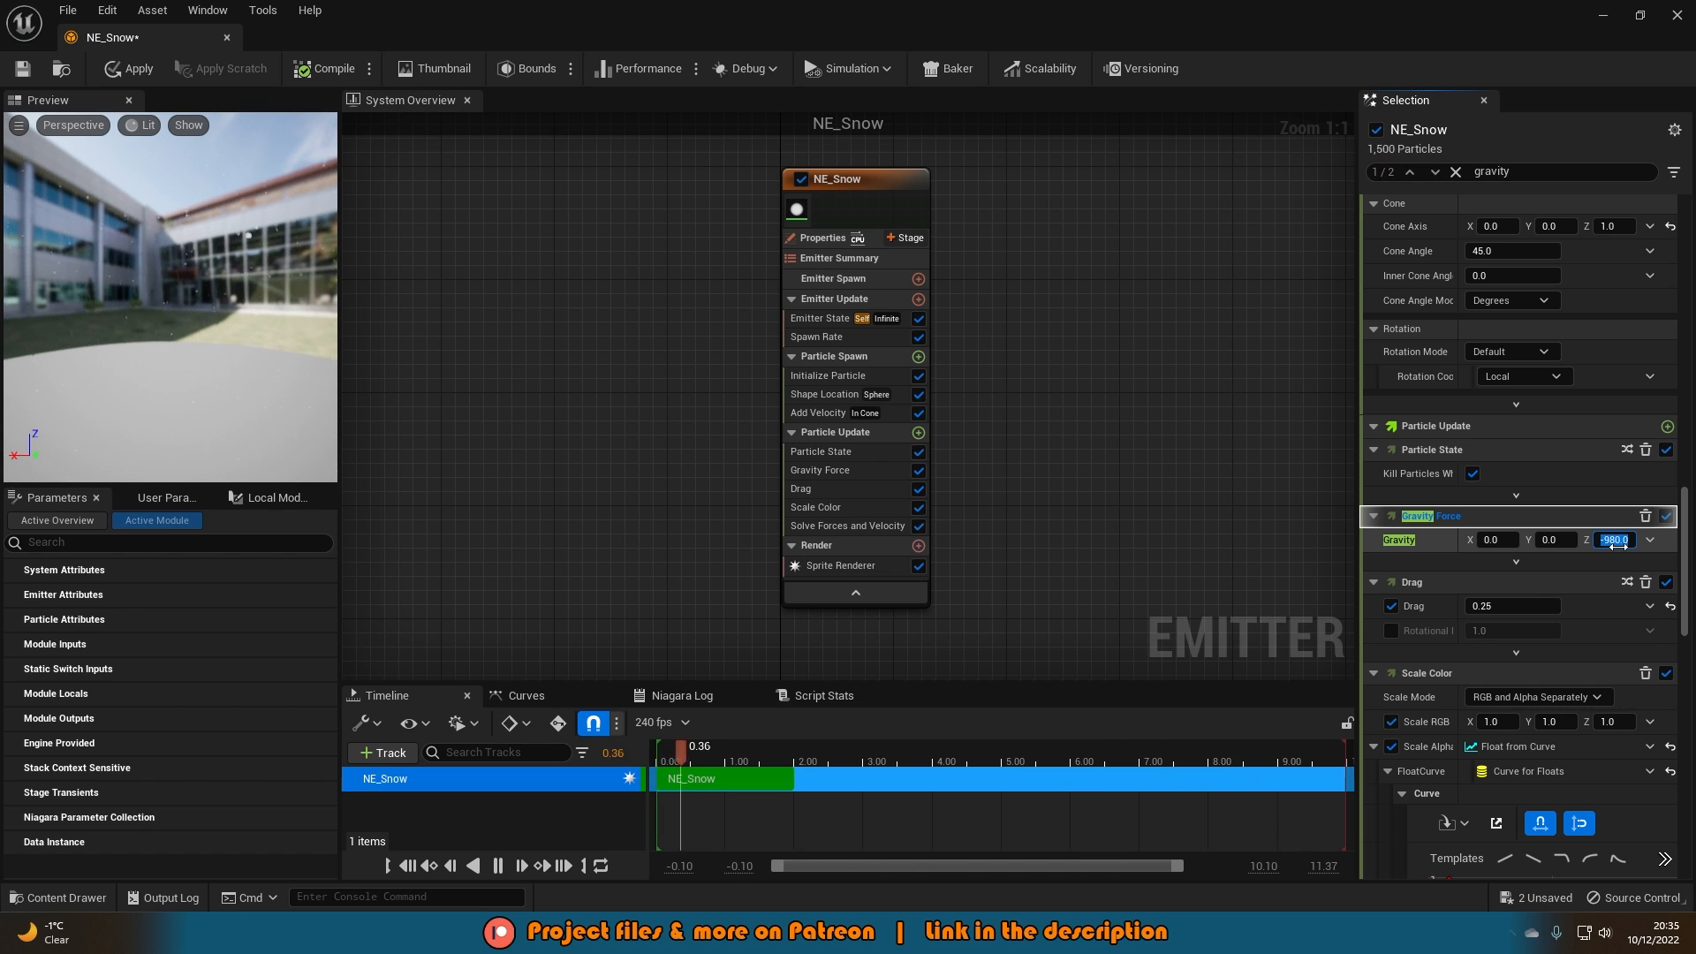
type("-25")
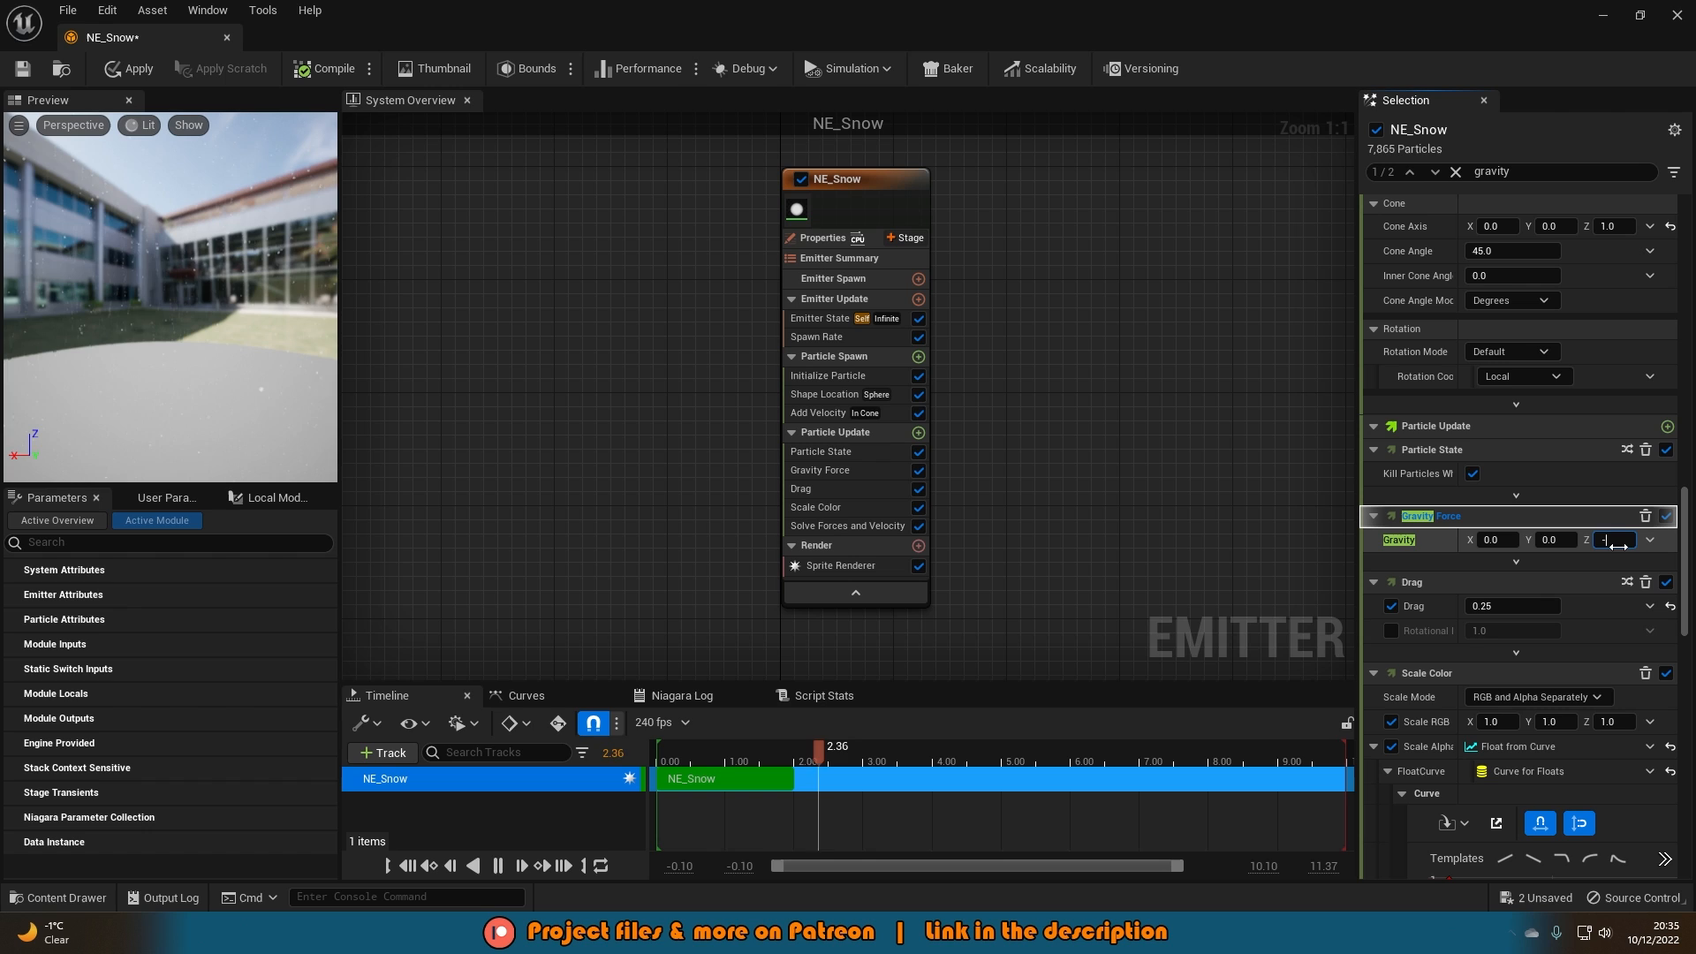
key("Return")
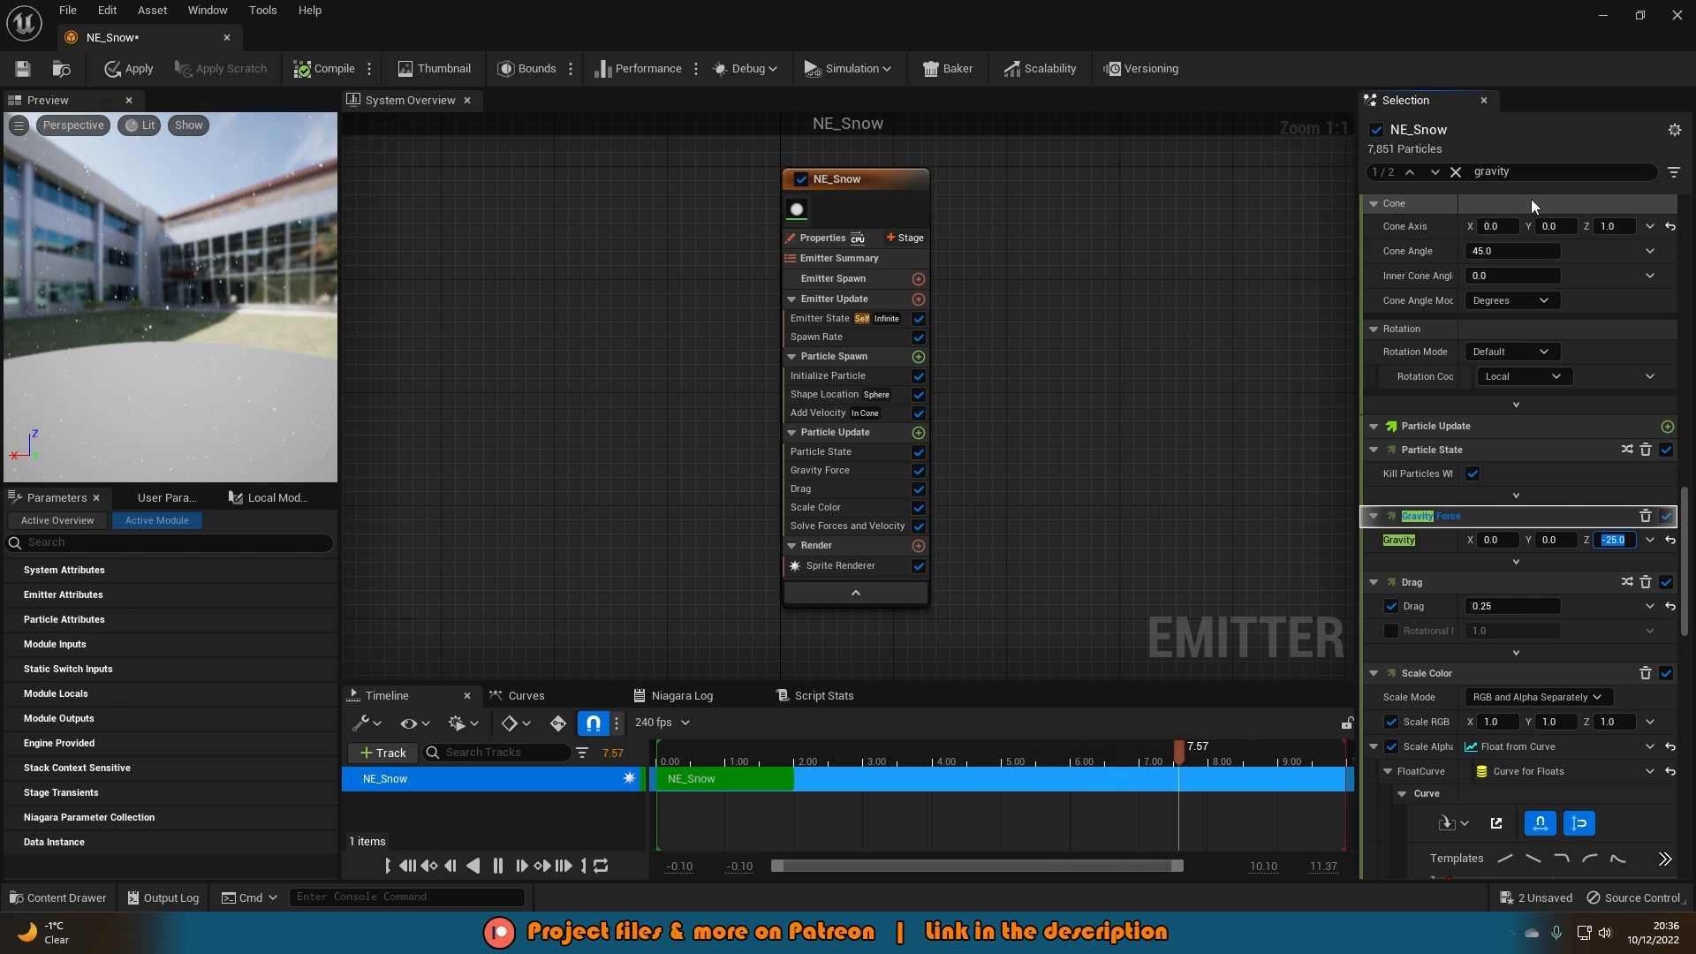
Find the particle lifetime settings in Initialize Particle and set Lifetime Min to 10 and Lifetime Max to 15.
double_click(1494, 171)
type("lifetime")
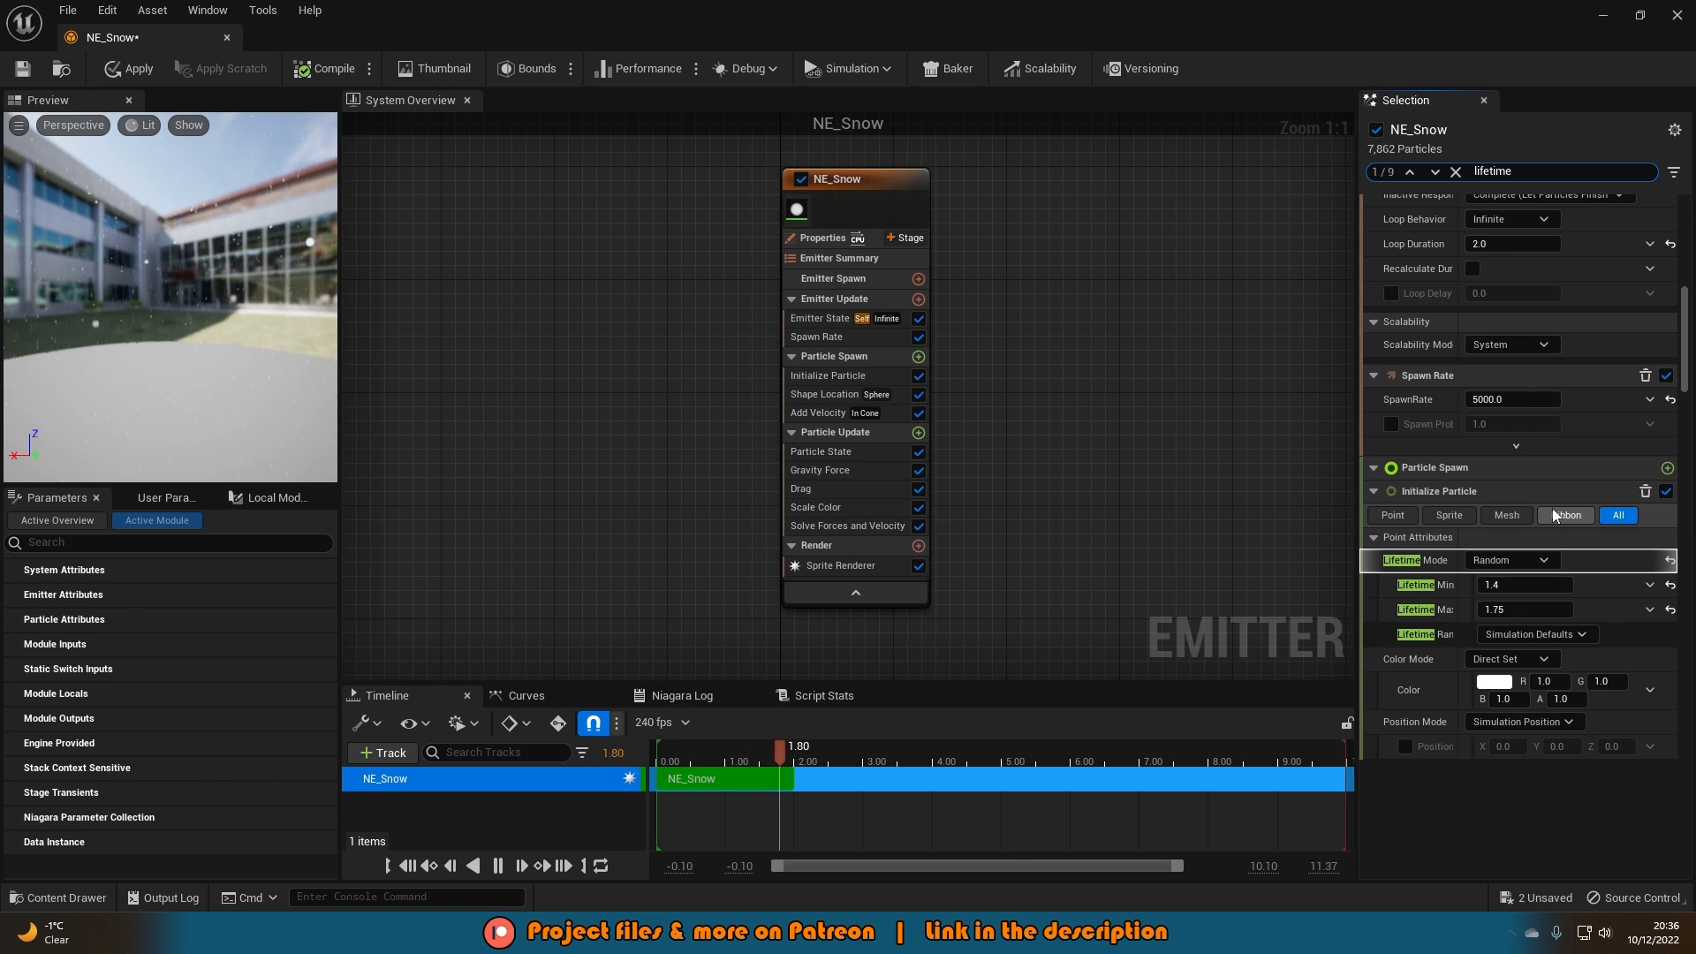
left_click(1509, 581)
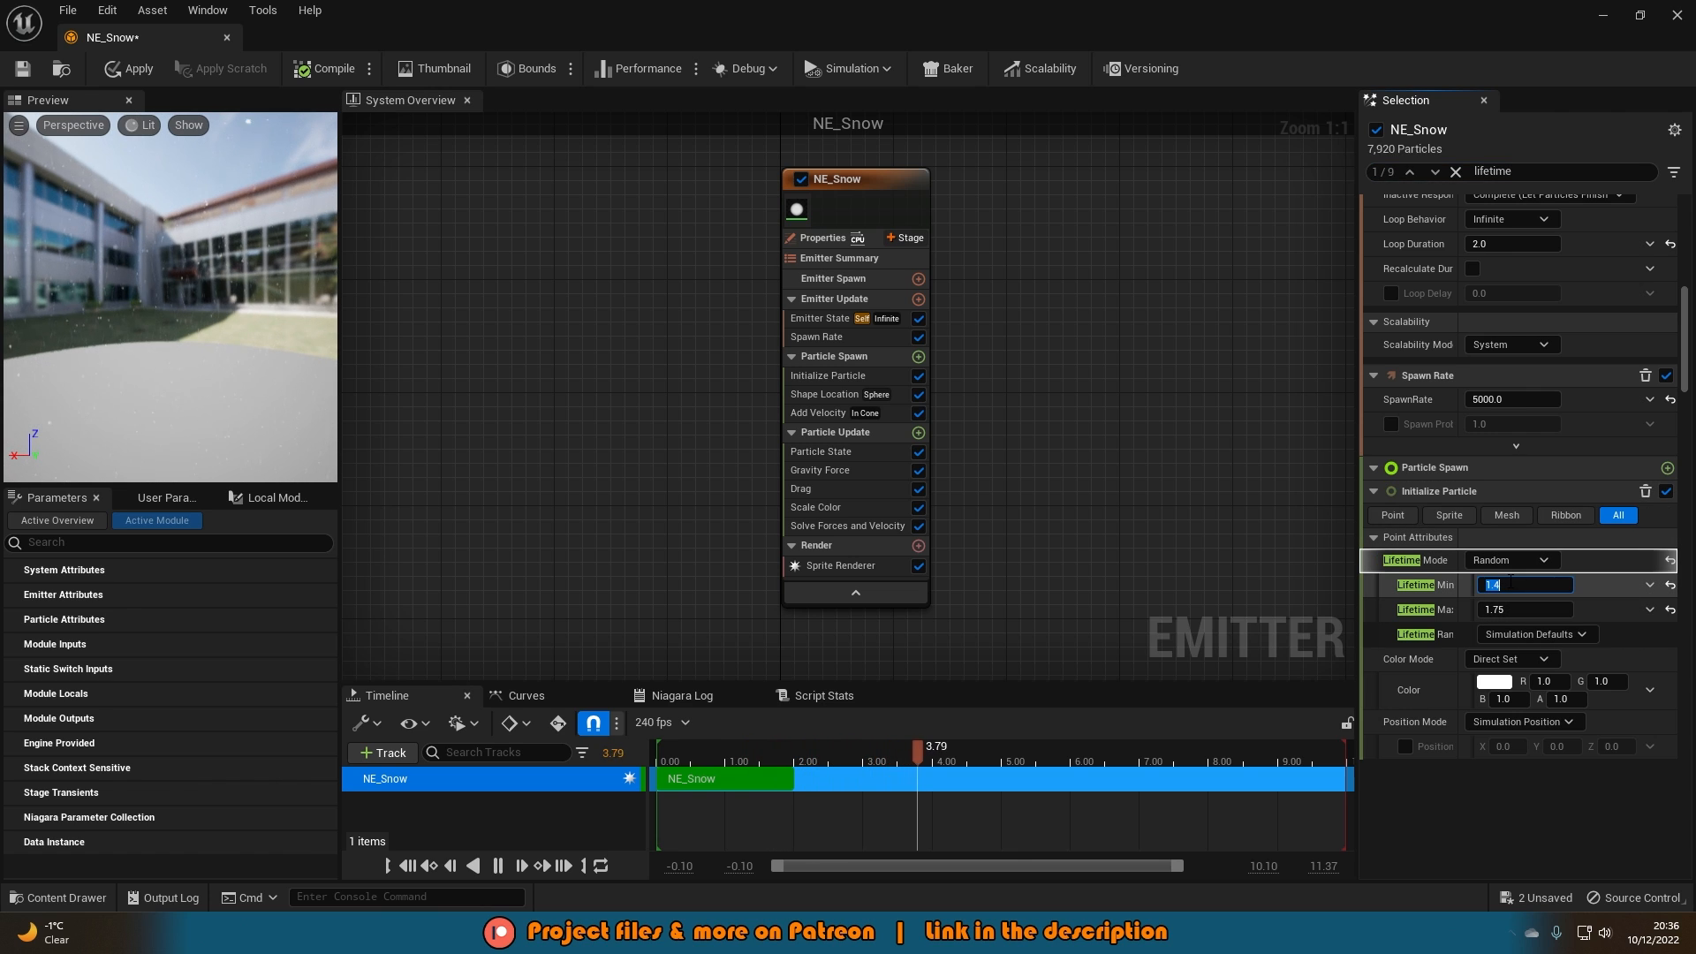
type("10")
key("Tab")
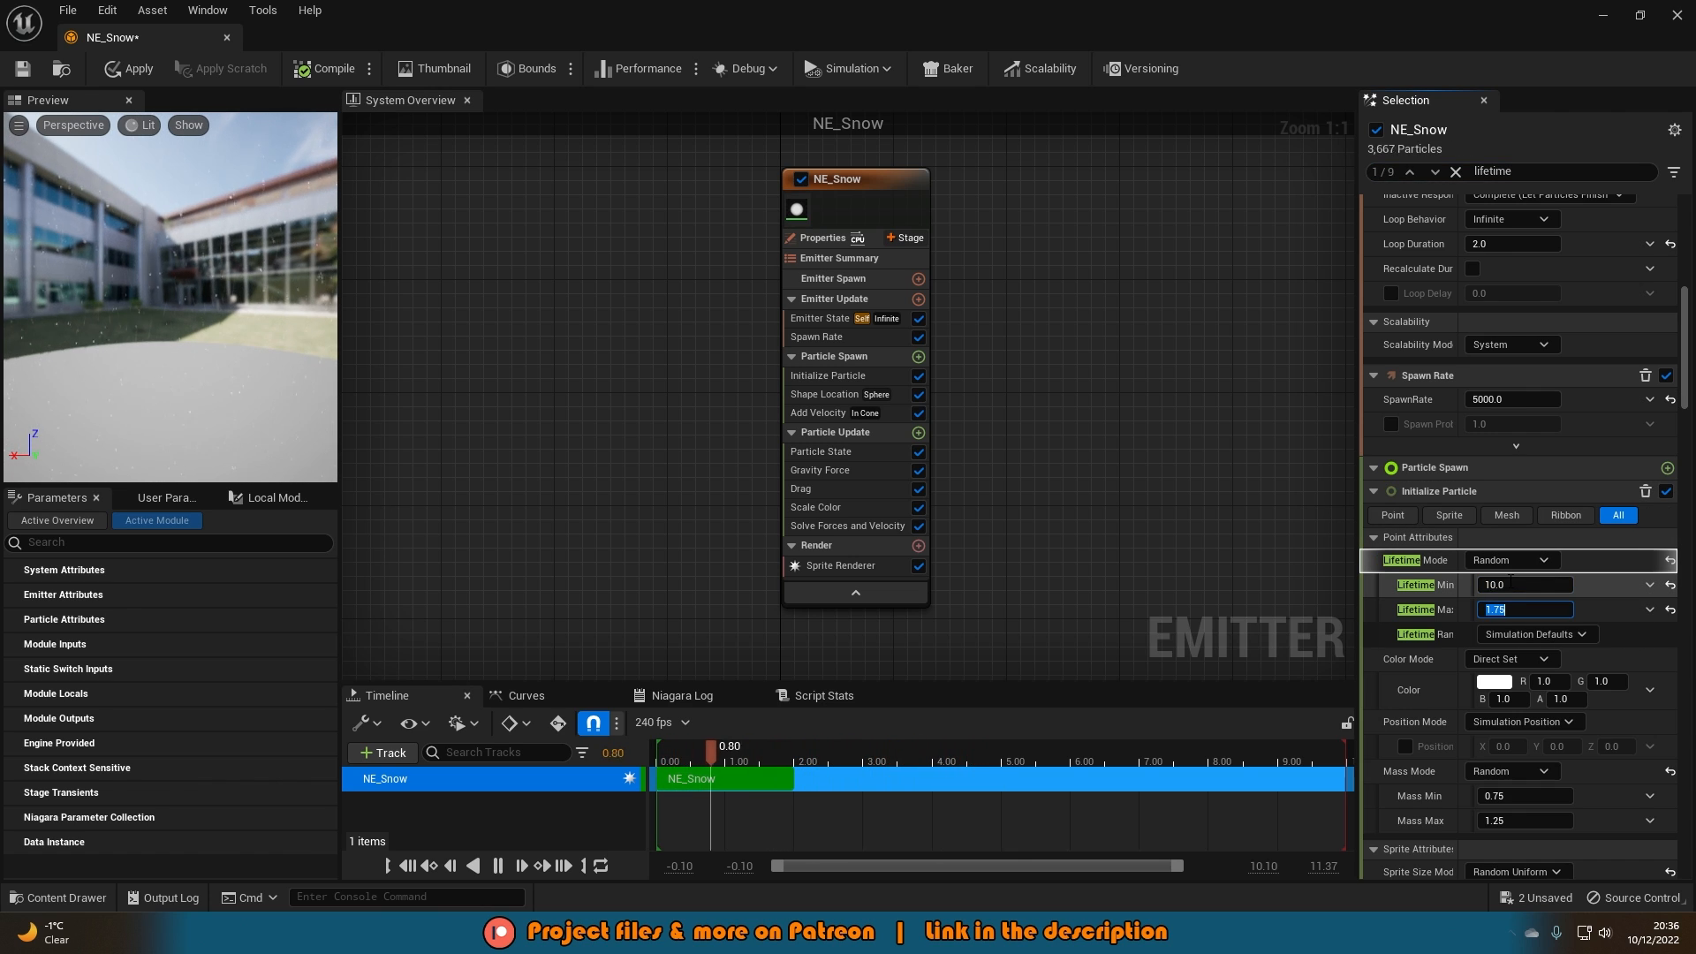
type("15")
key("Return")
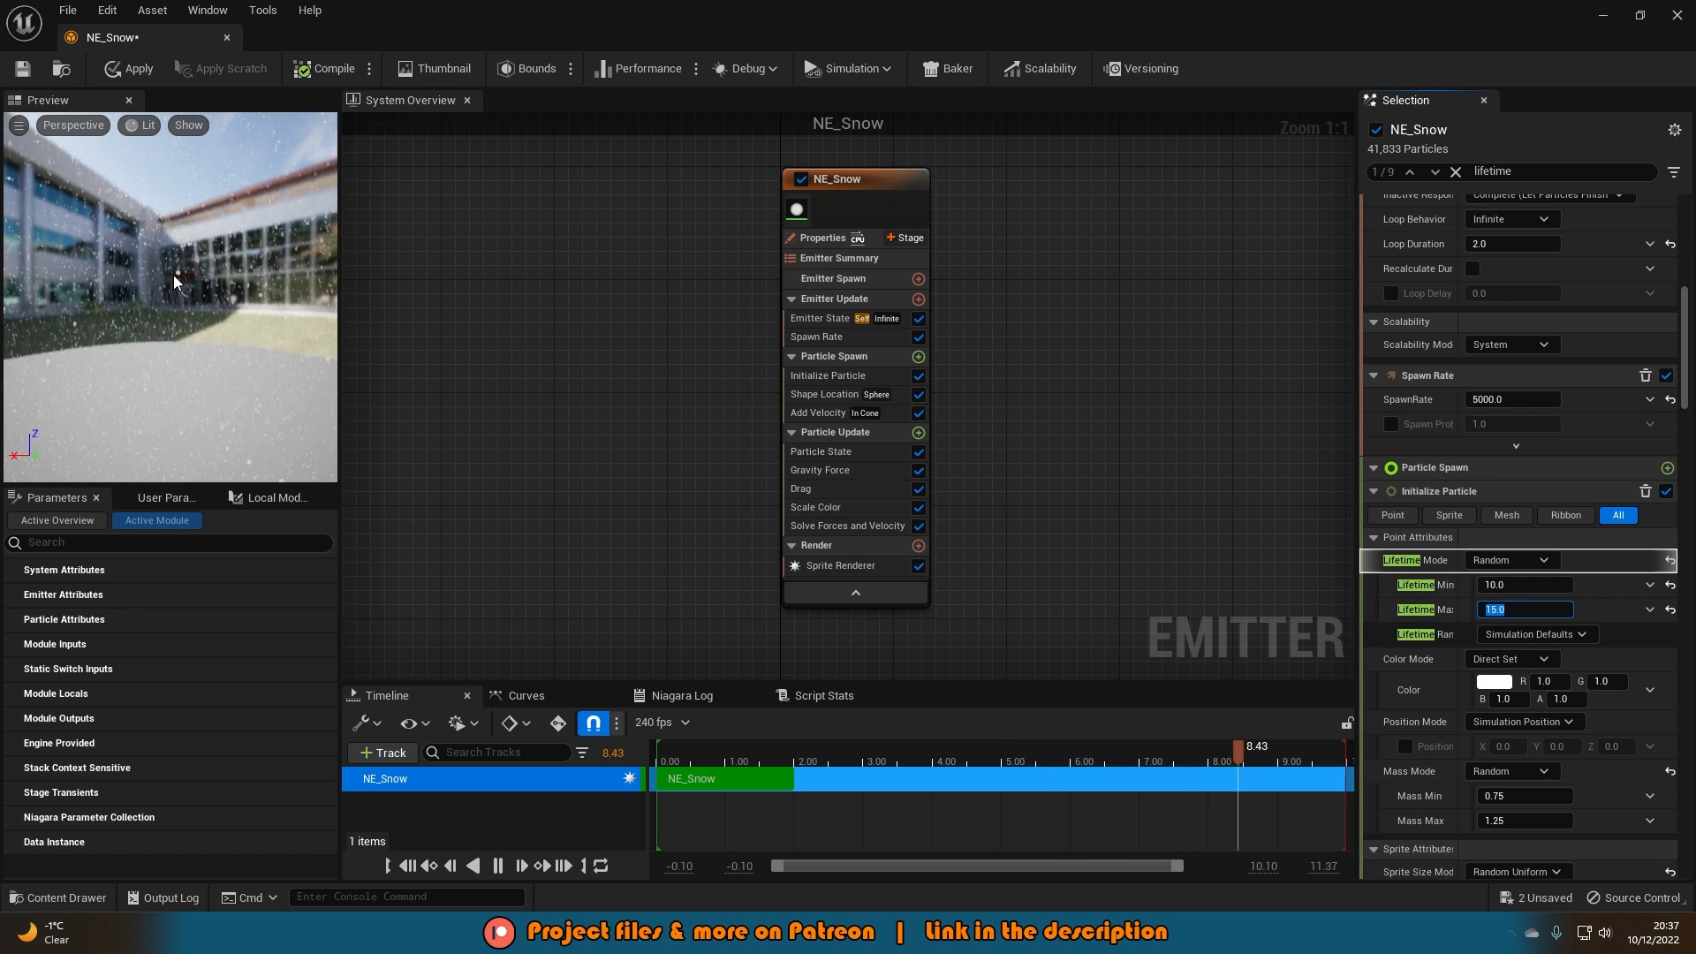
Find the Sprite Attributes in Initialize Particle and set Uniform Sprite Size Max to 6.
left_click(1516, 171)
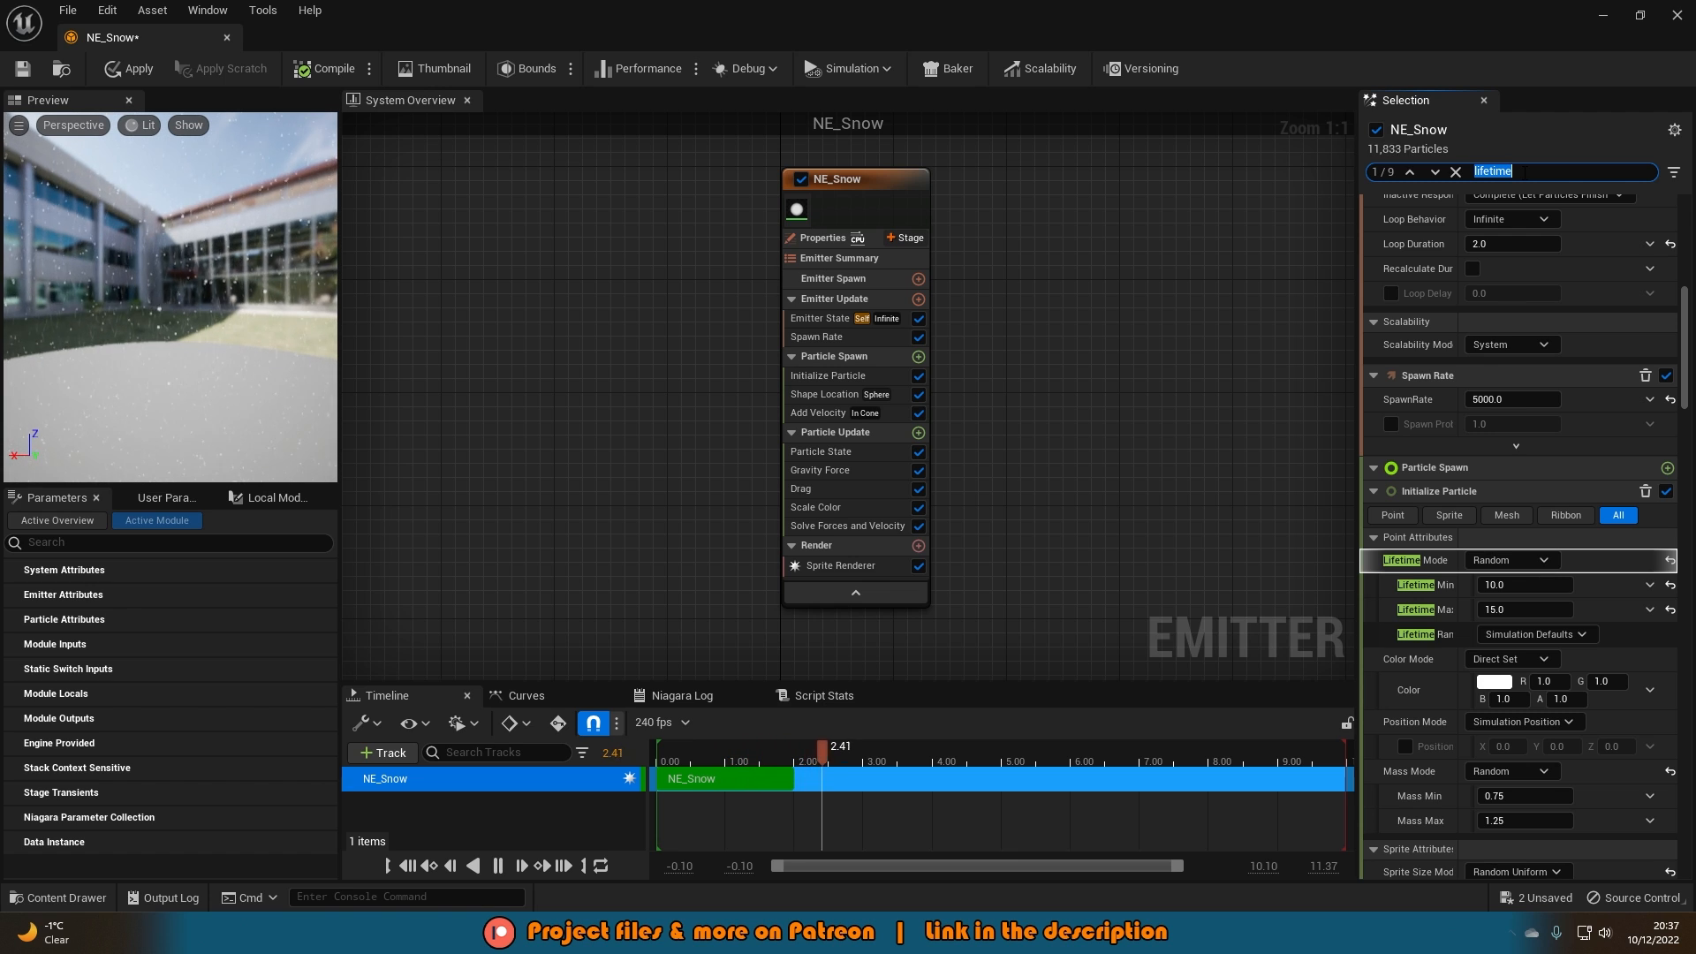
type("sprite at")
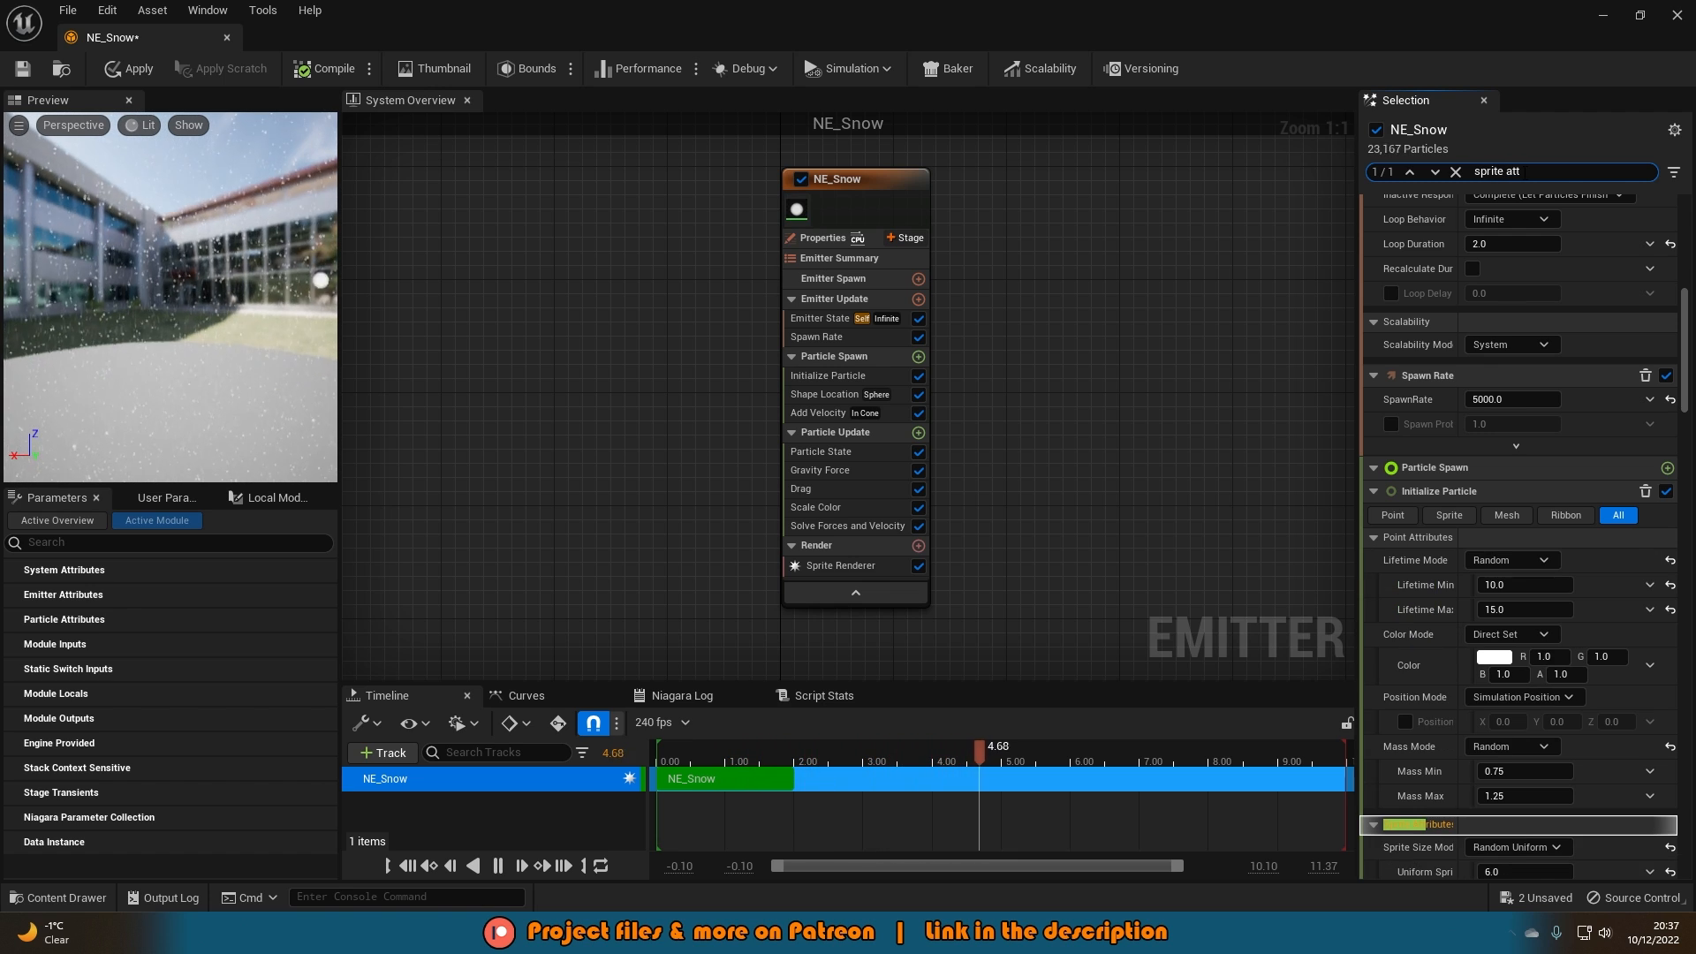
type("t")
scroll(1464, 657, "down", 2)
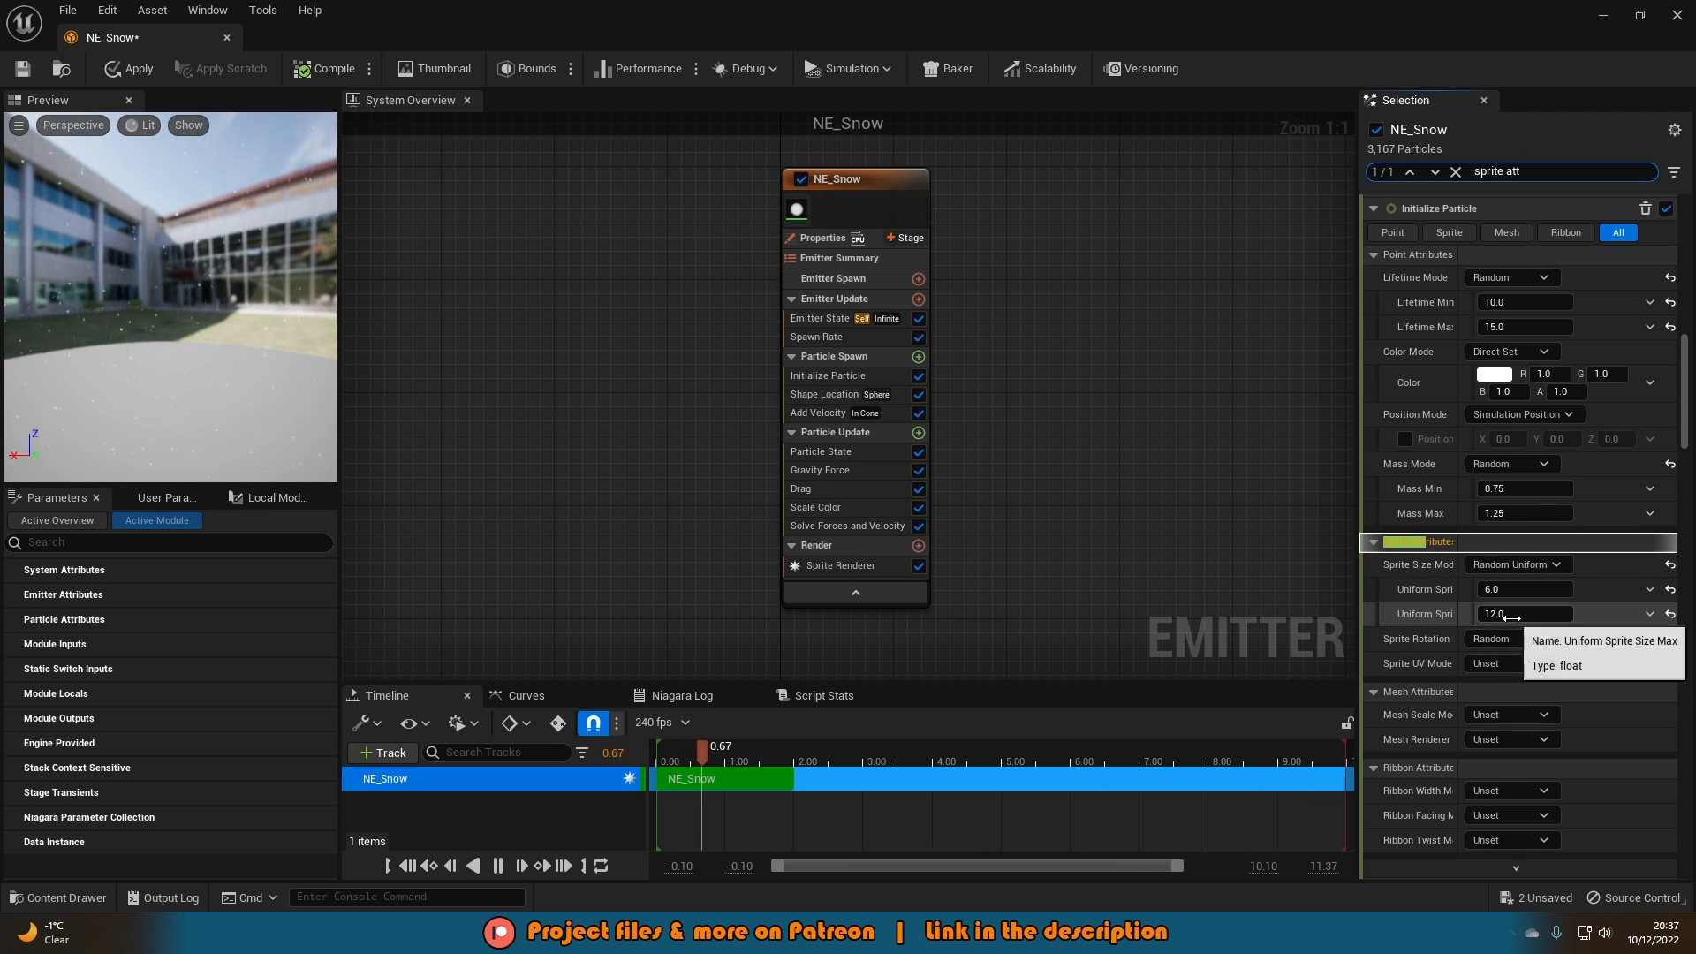
left_click(1514, 616)
type("6")
key("Return")
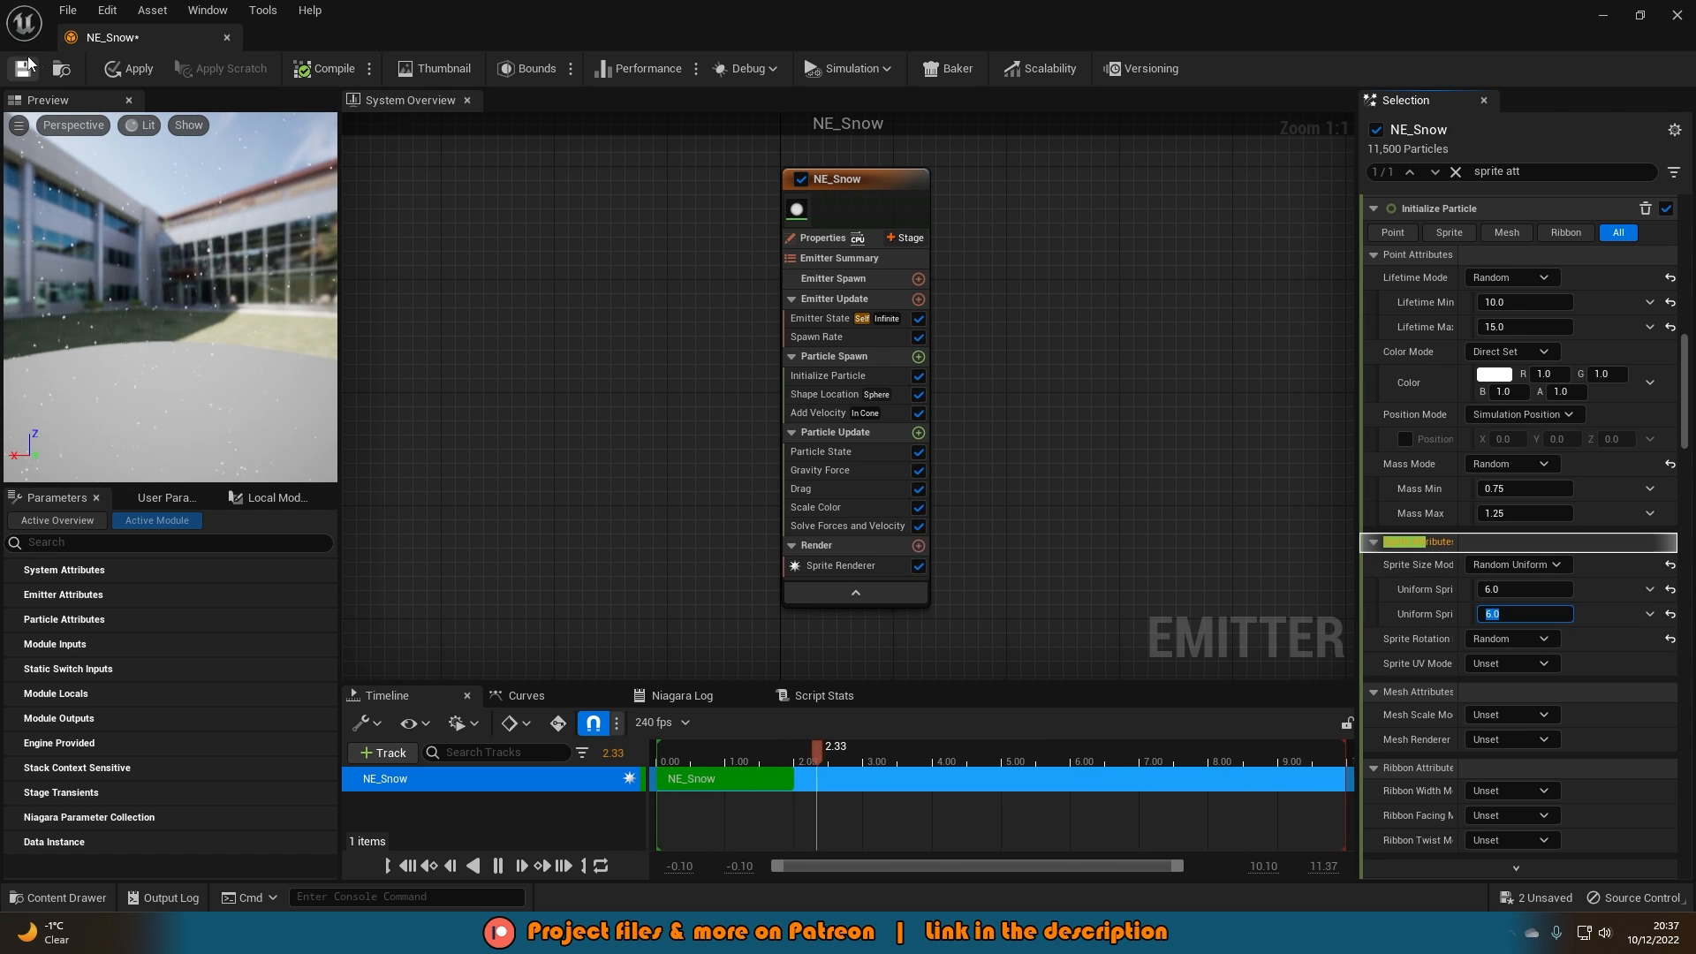
Apply and save the changes to the NE_Snow emitter, and close its editor.
left_click(131, 68)
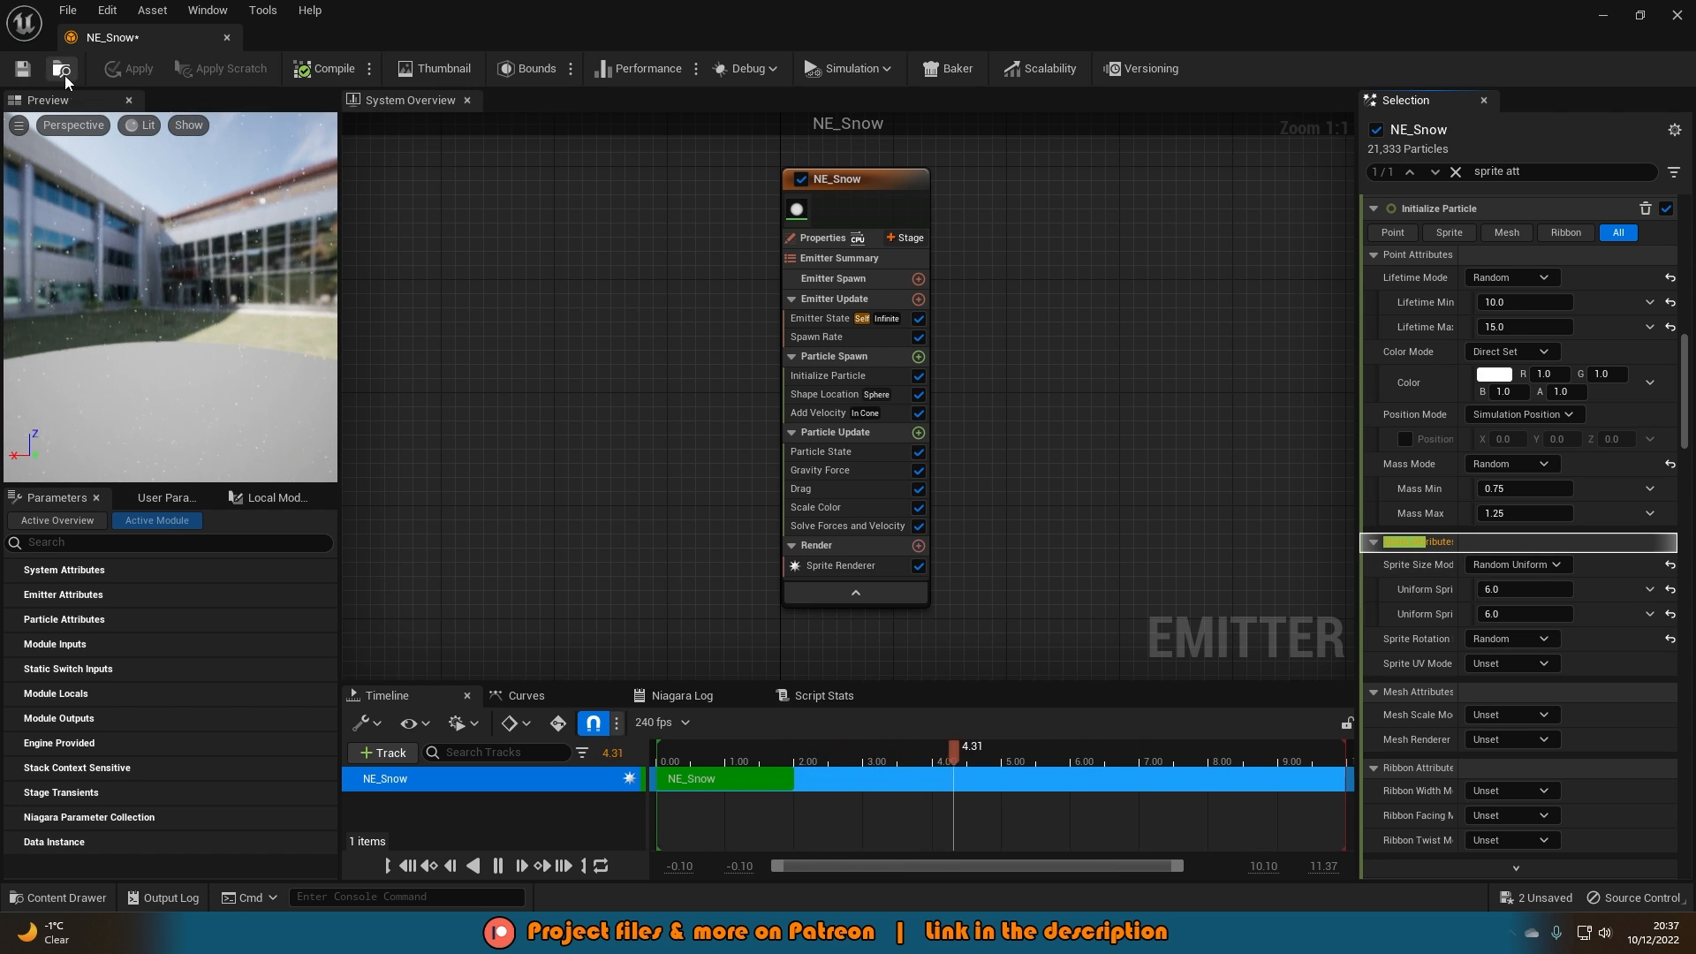
left_click(22, 68)
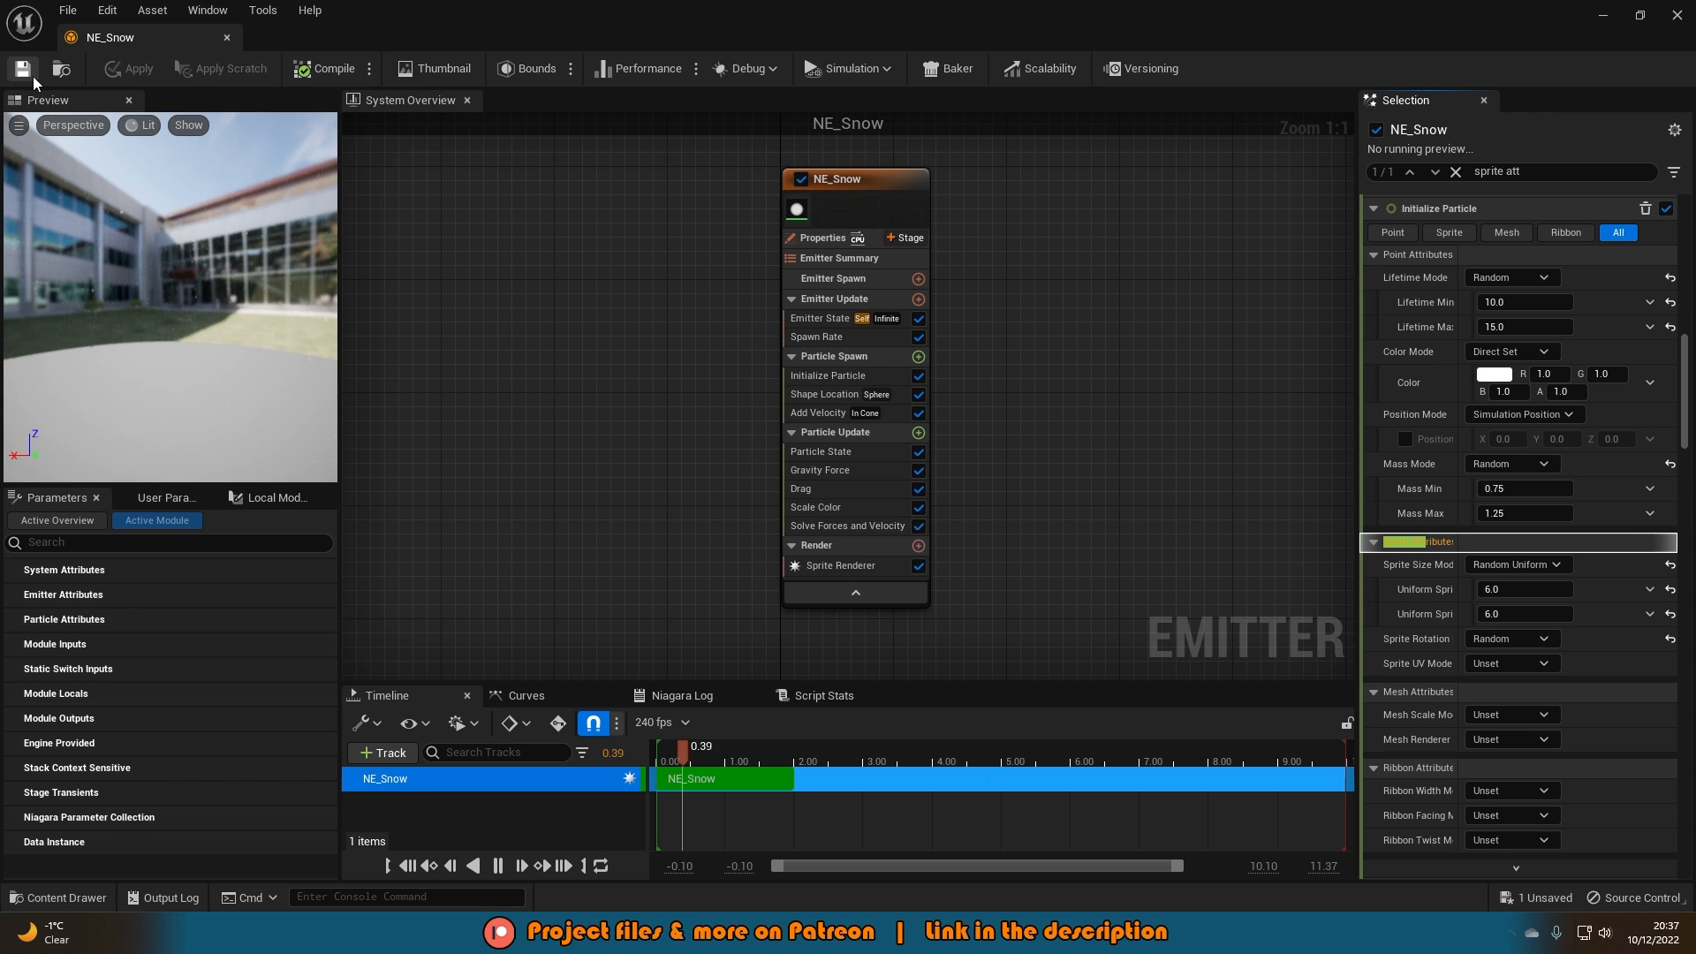
left_click(227, 38)
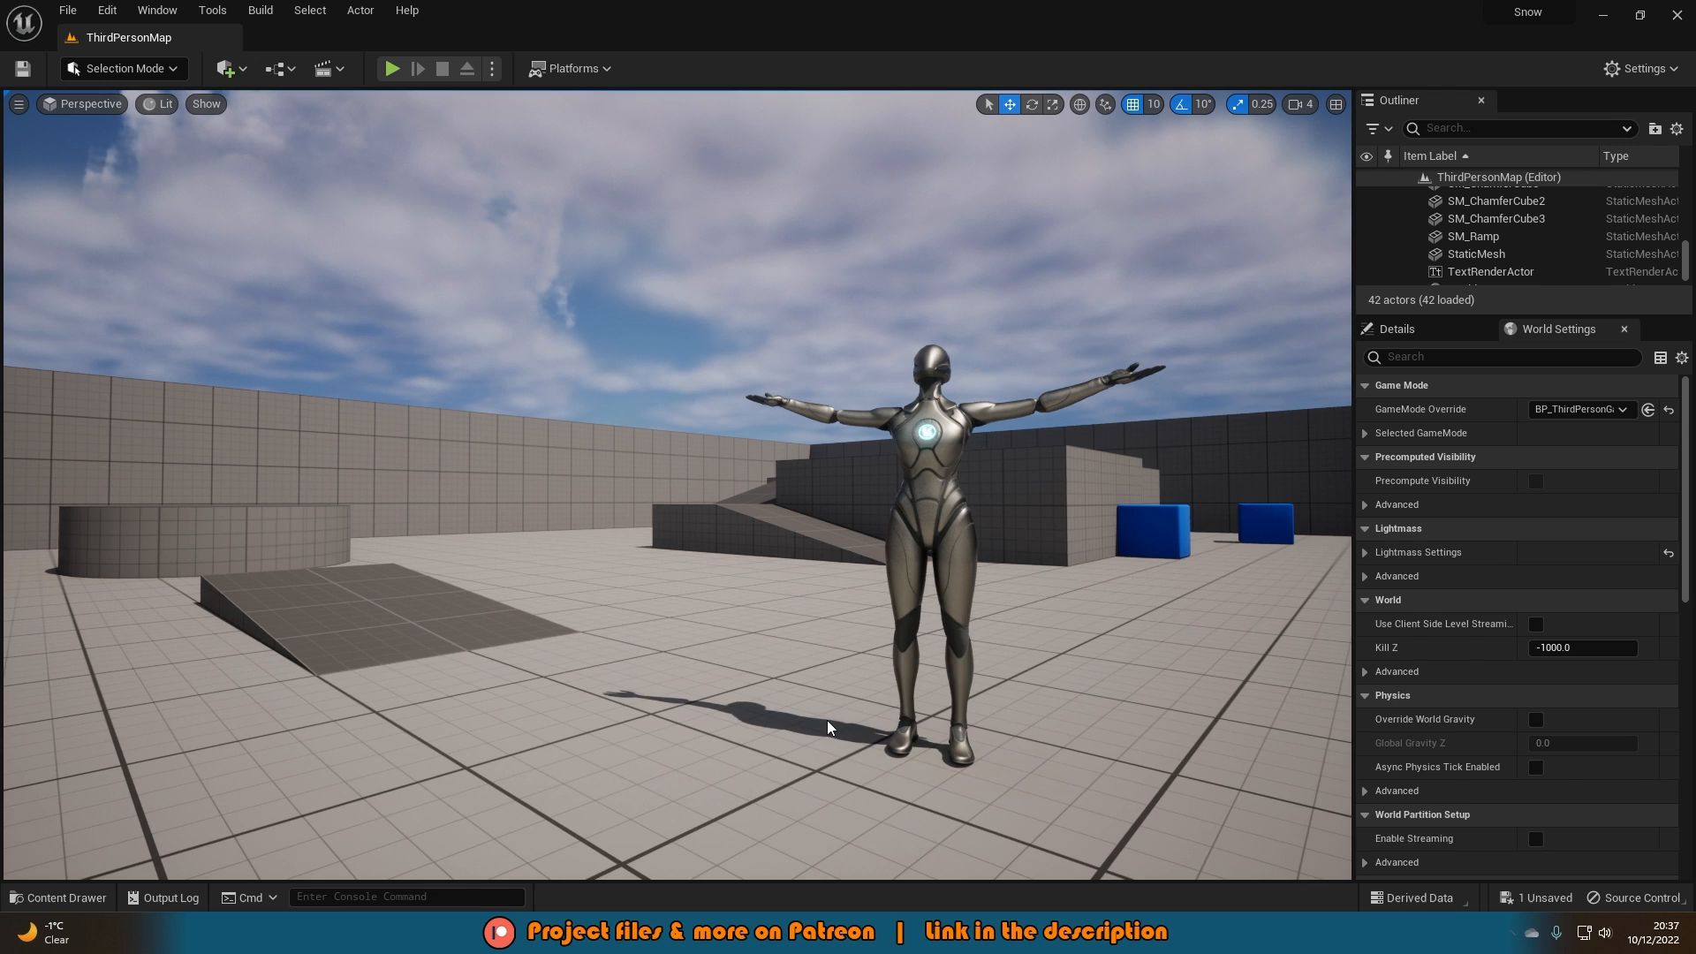
Create a Niagara System from the NE_Snow emitter in the Content folder and select the new system asset.
key("ctrl+space")
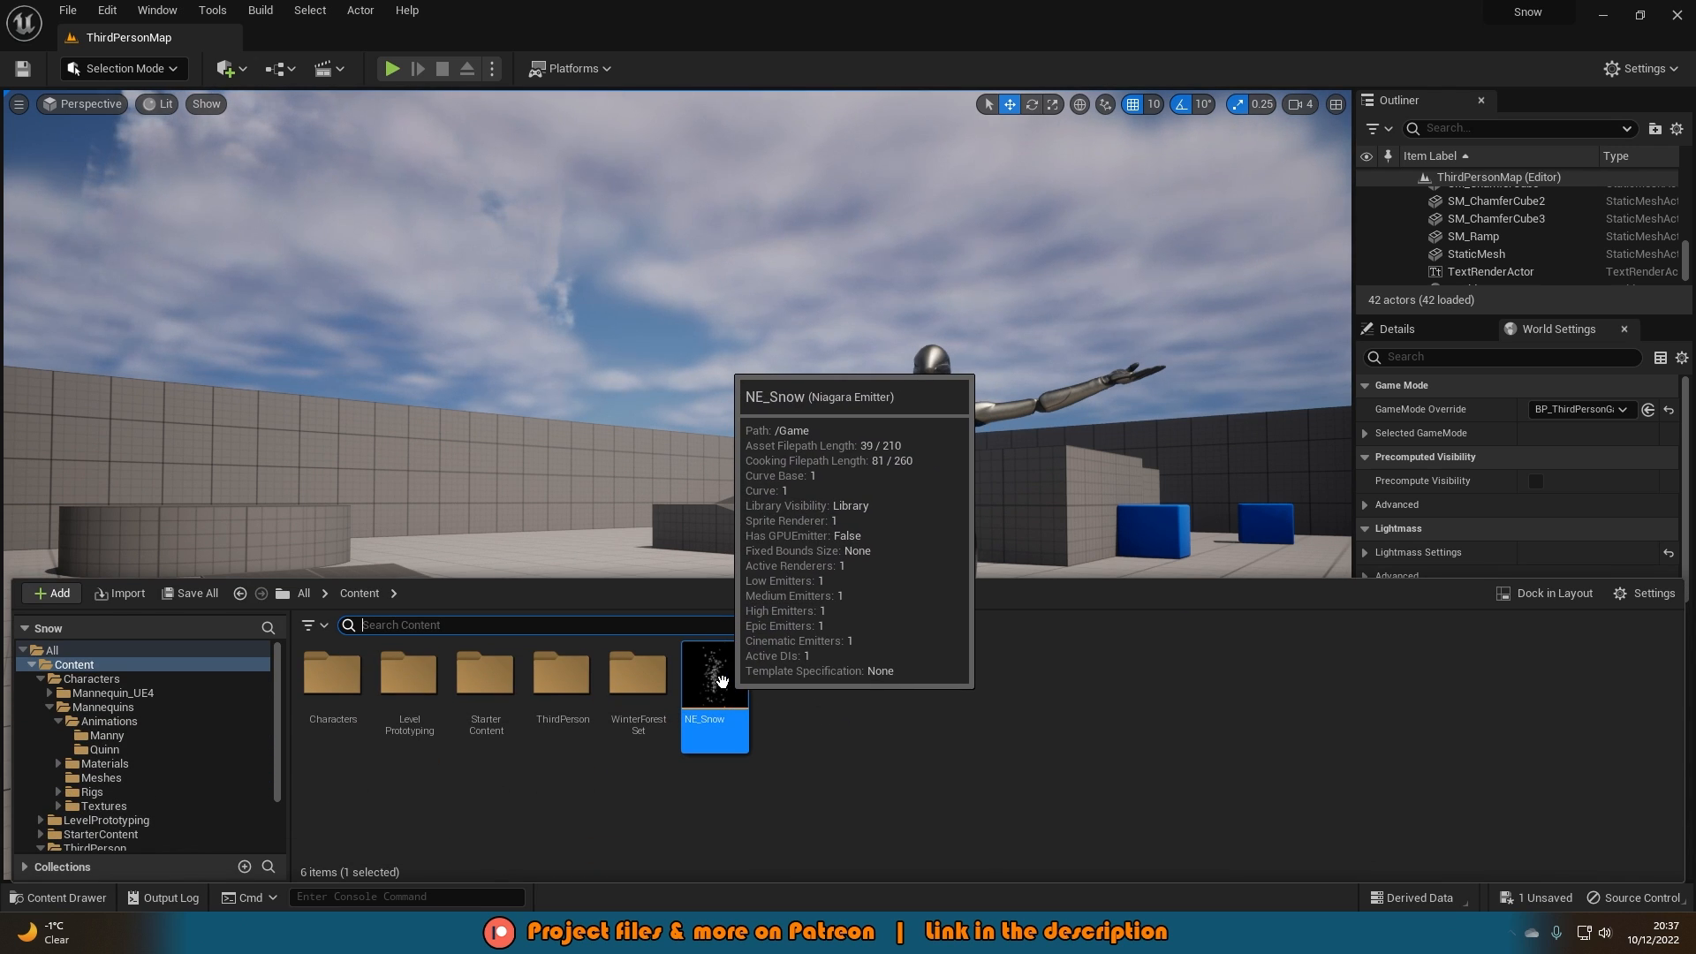
right_click(720, 681)
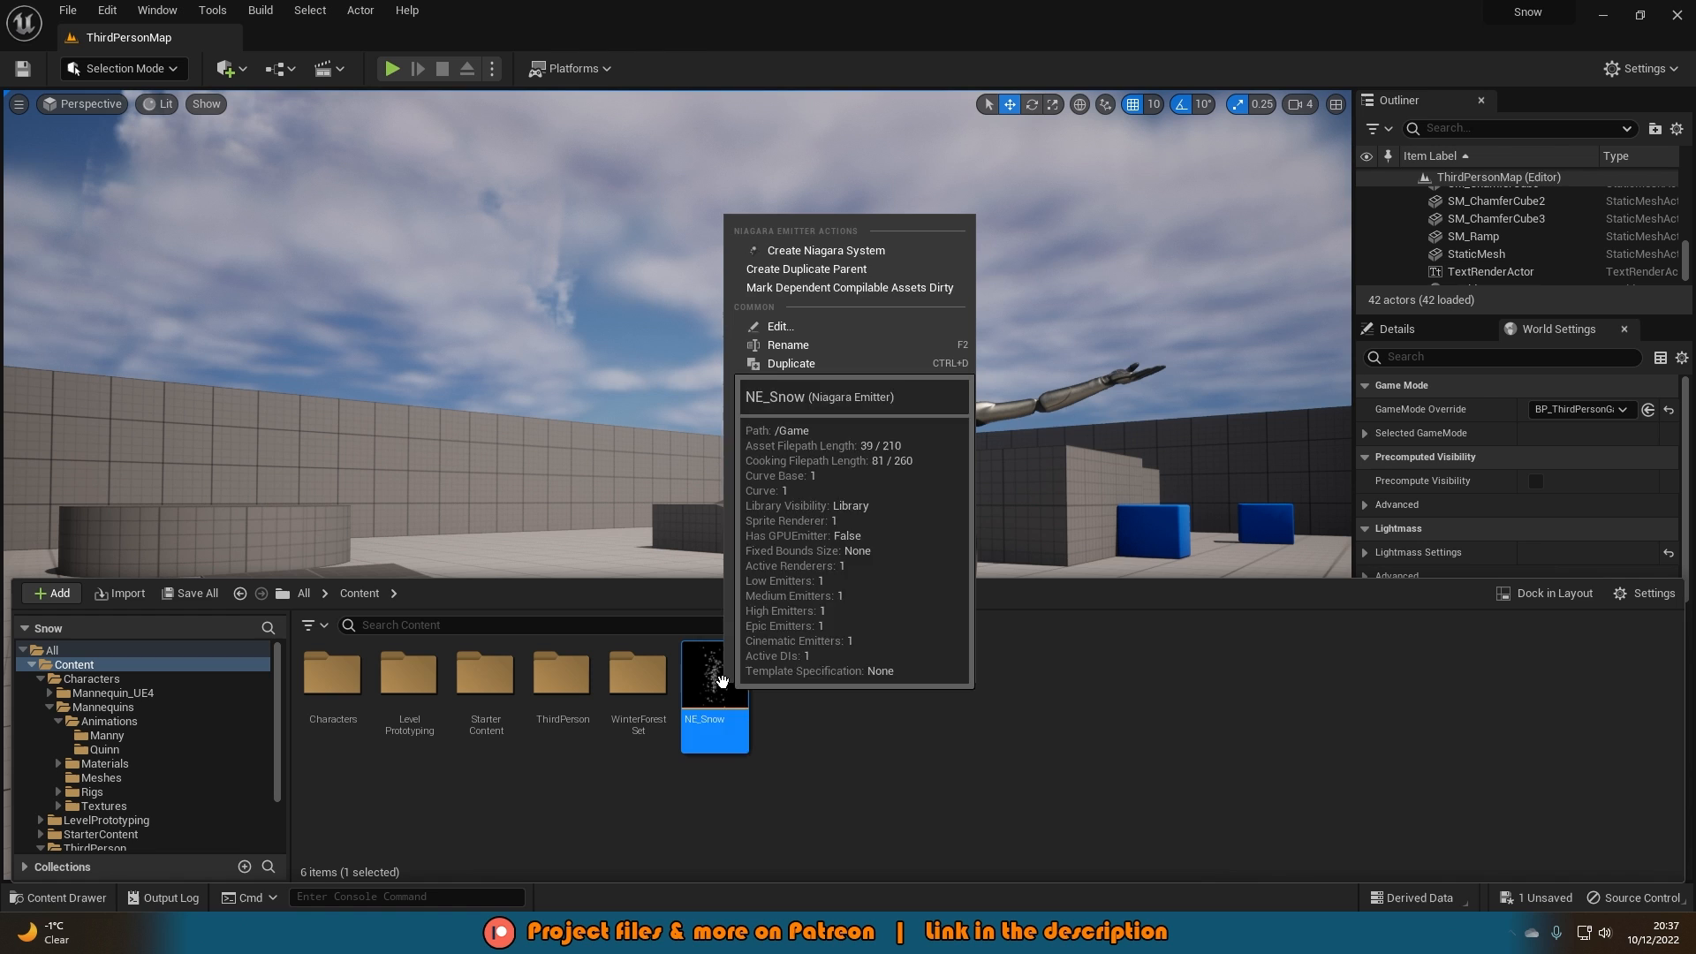
left_click(826, 251)
key("ctrl+space")
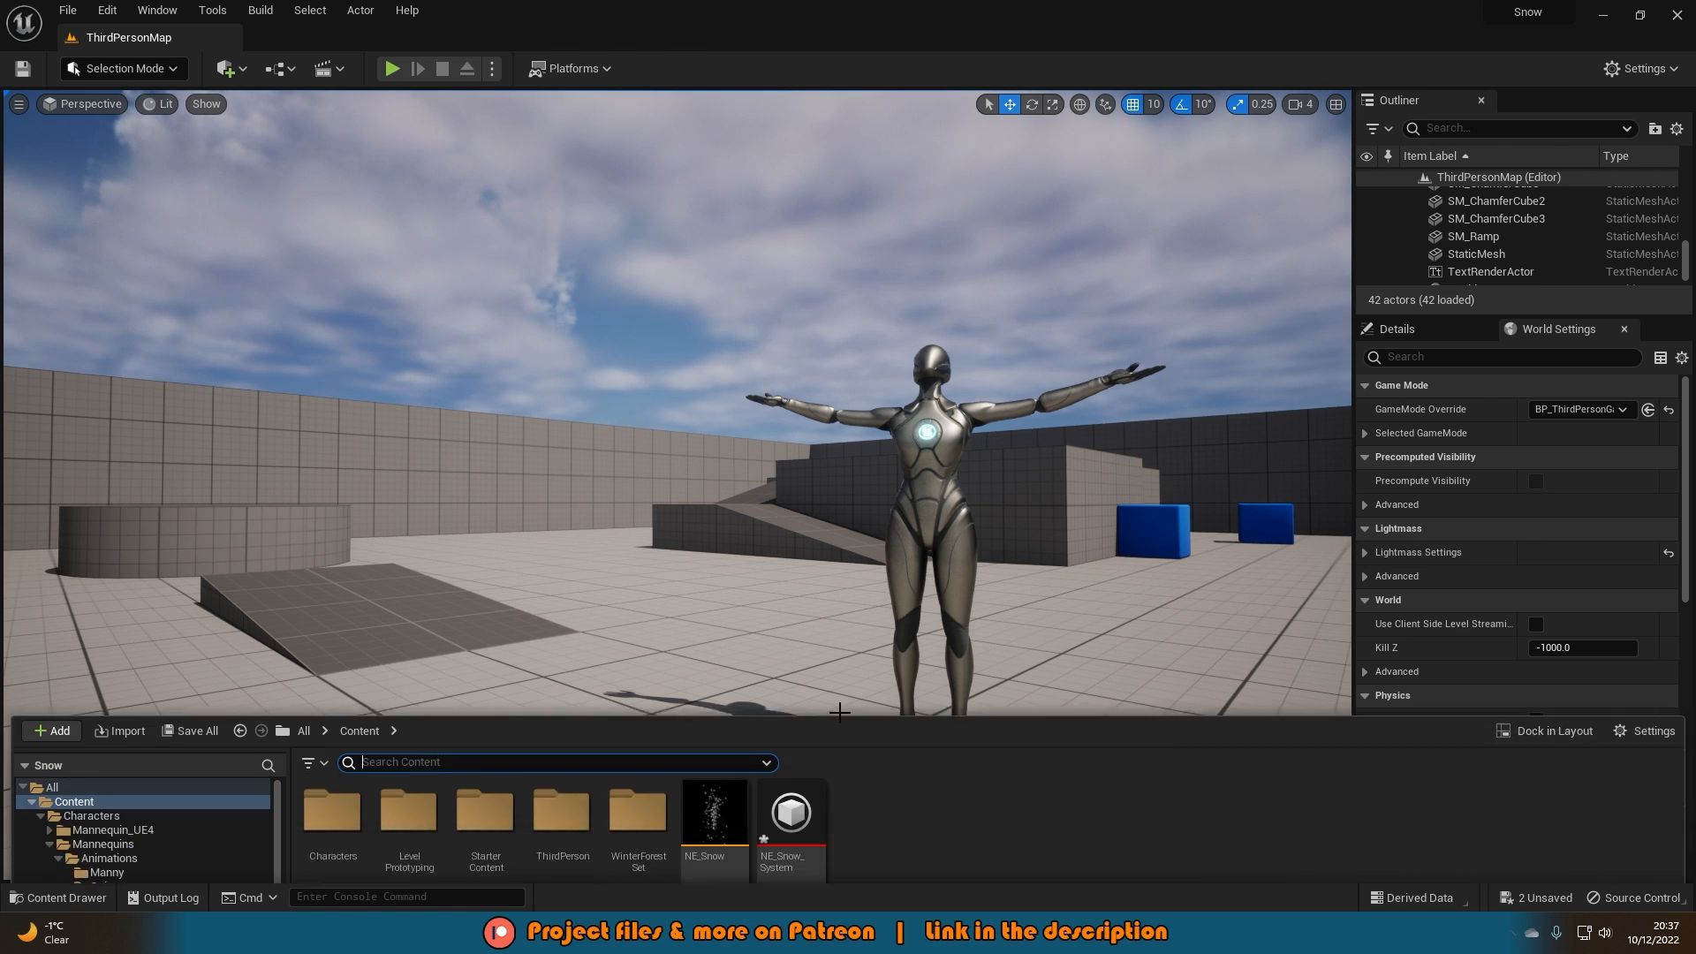
left_click(810, 679)
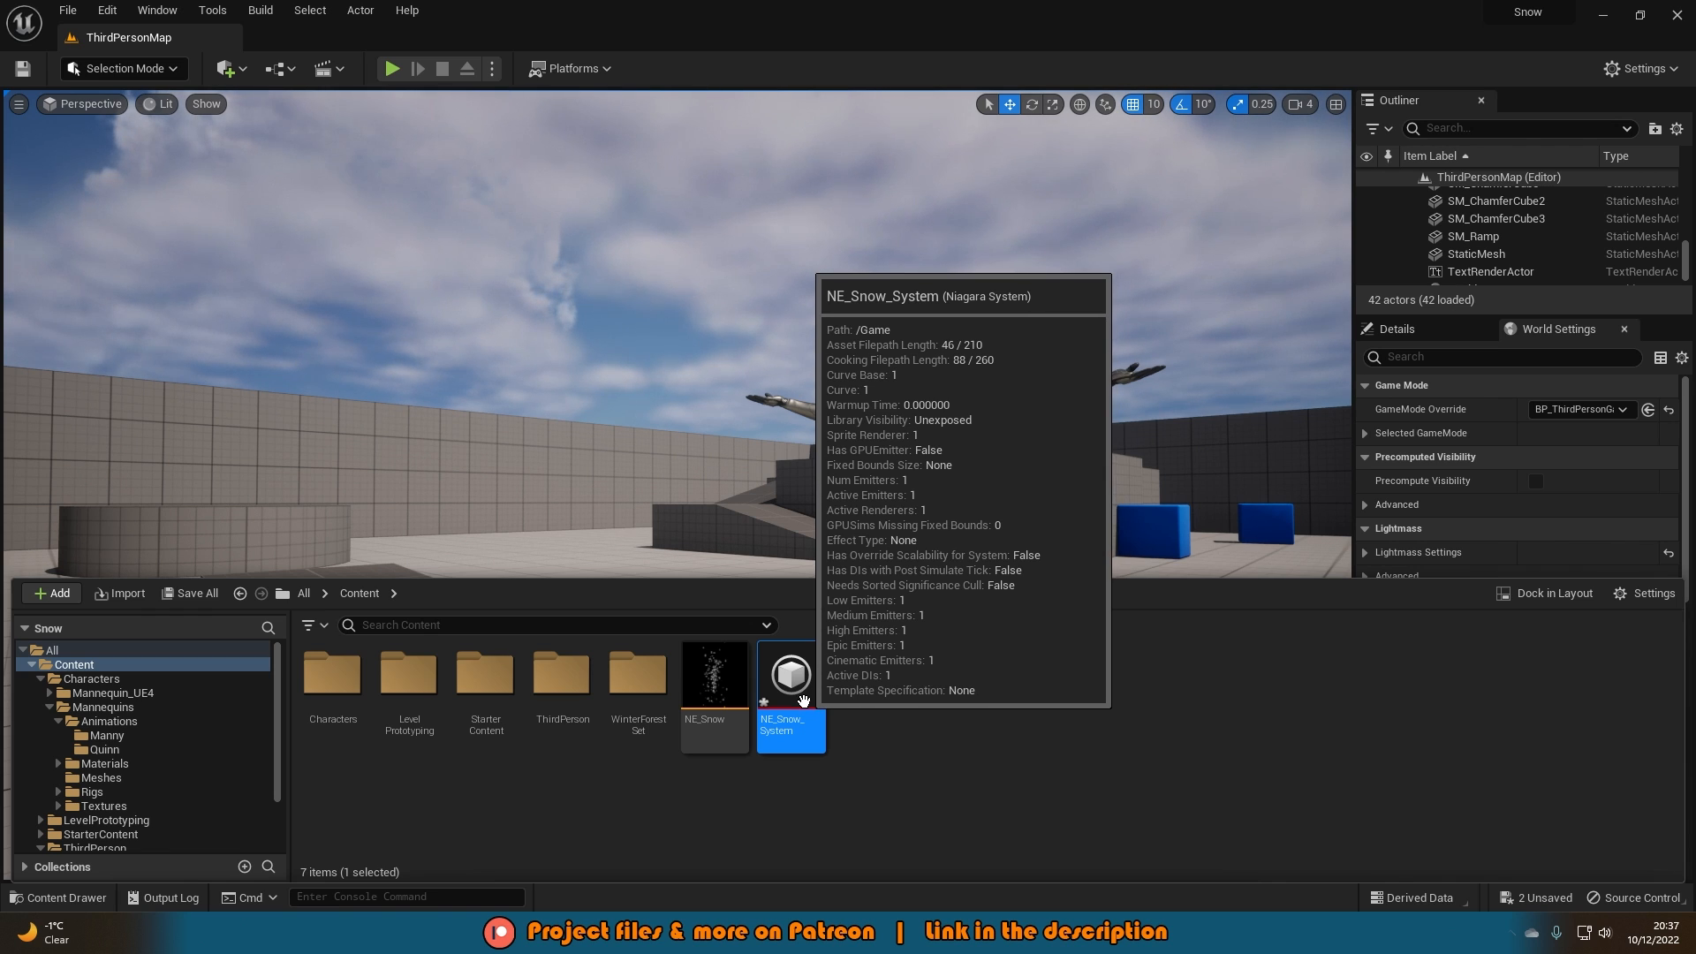
Place the NE_Snow_System asset on the level floor, deselect it, and show the viewport fullscreen.
left_click_drag(810, 688, 785, 499)
left_click_drag(761, 592, 757, 608)
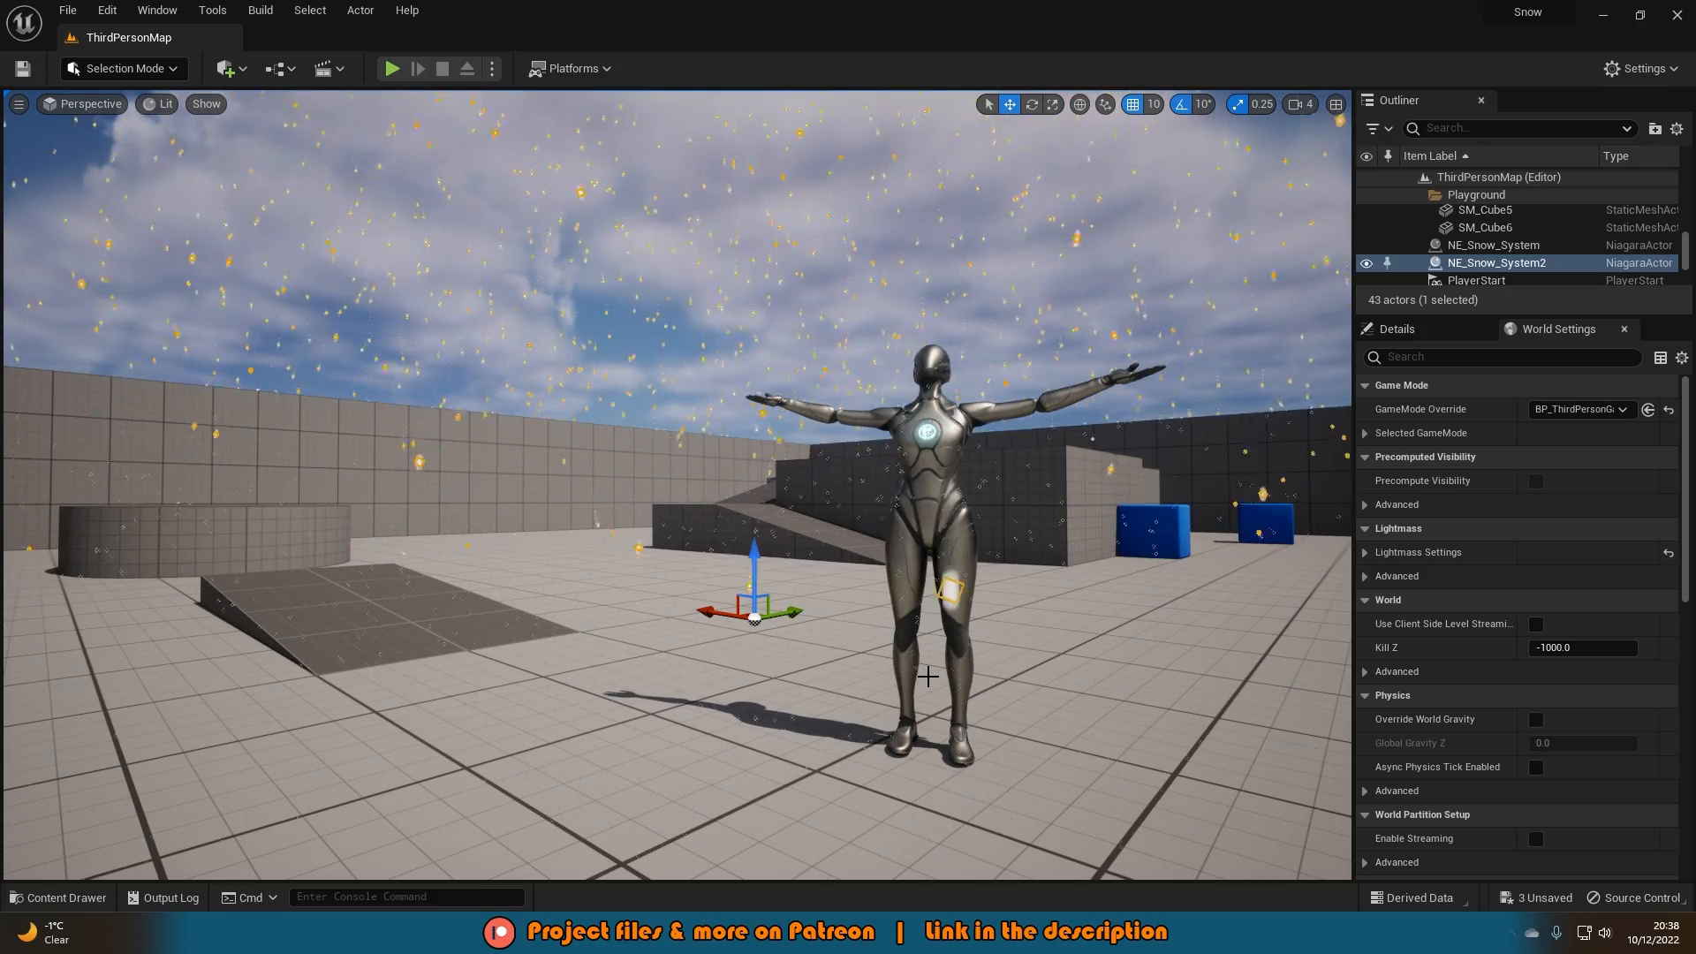
key("Escape")
key("F11")
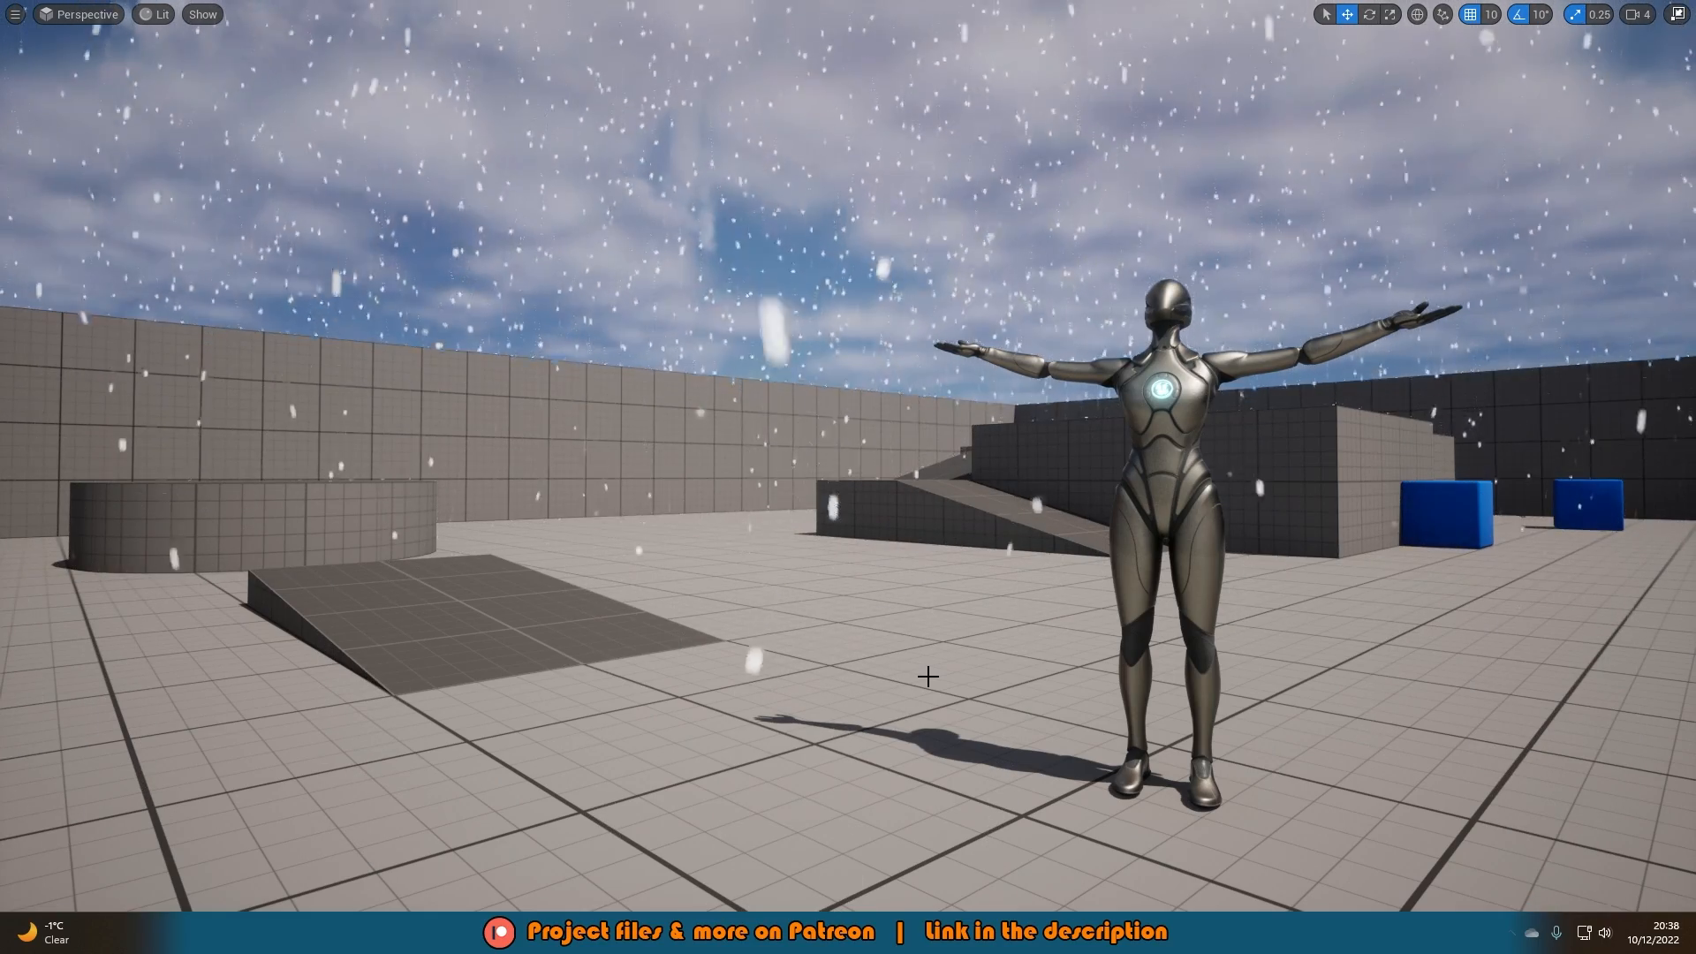
Reopen the NE_Snow emitter, find its Spawn Rate, lower the value, and minimize the editor to see the snow in the level.
key("ctrl+space")
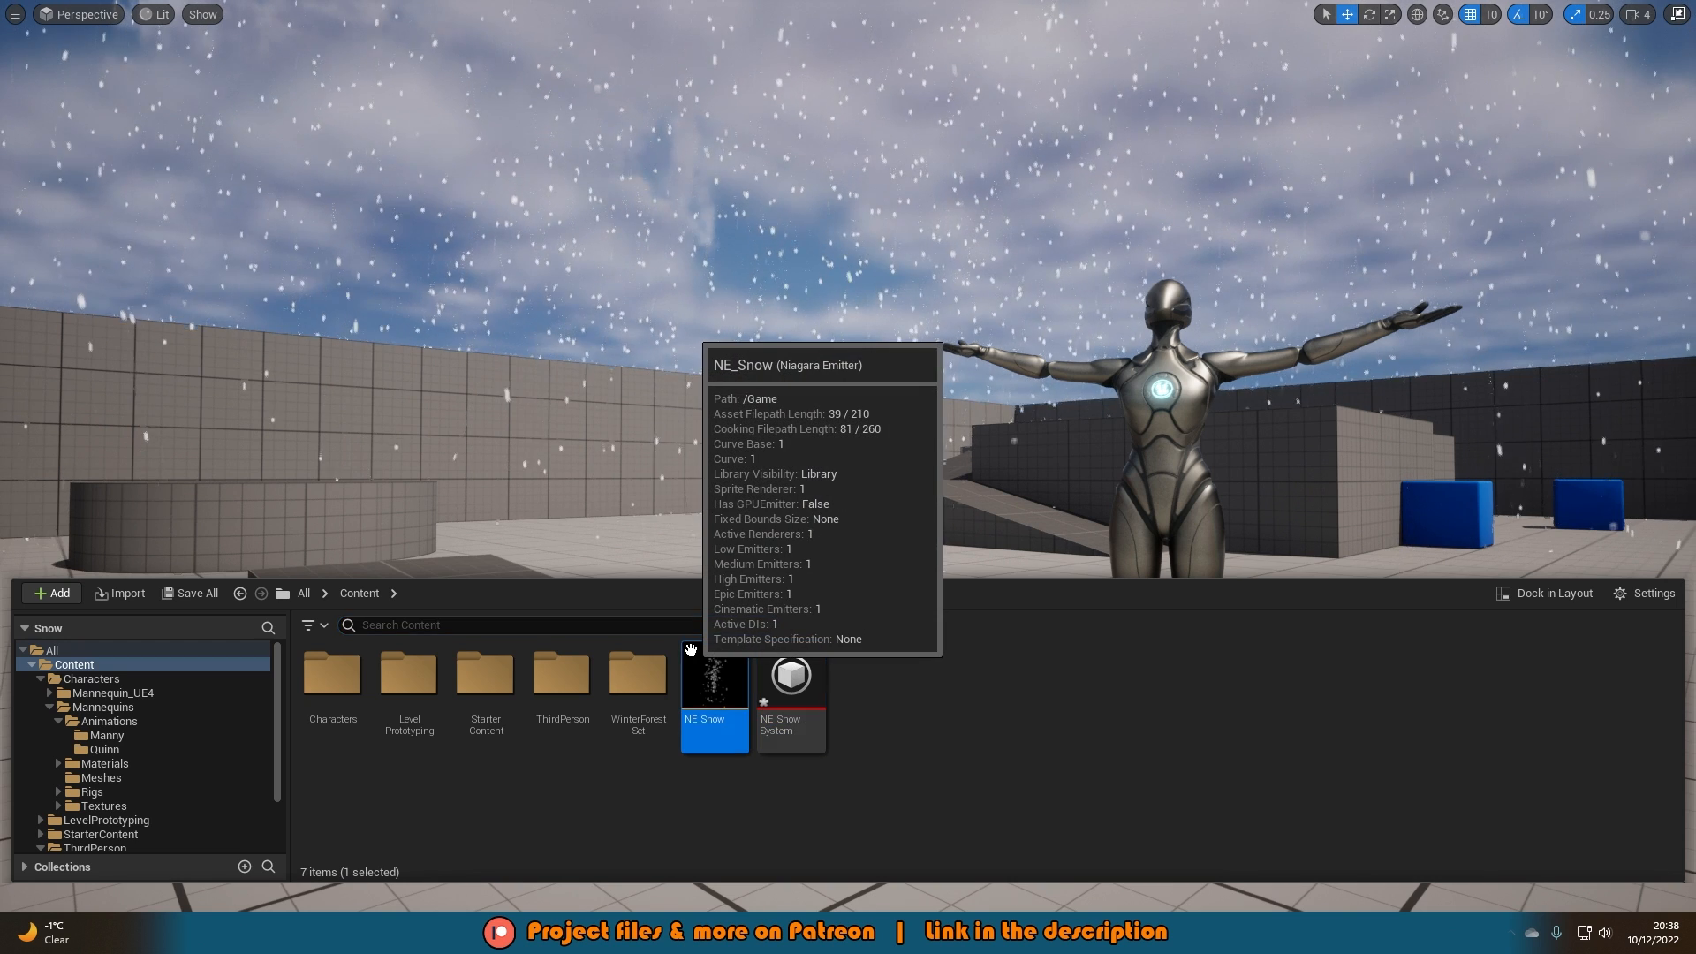
double_click(711, 707)
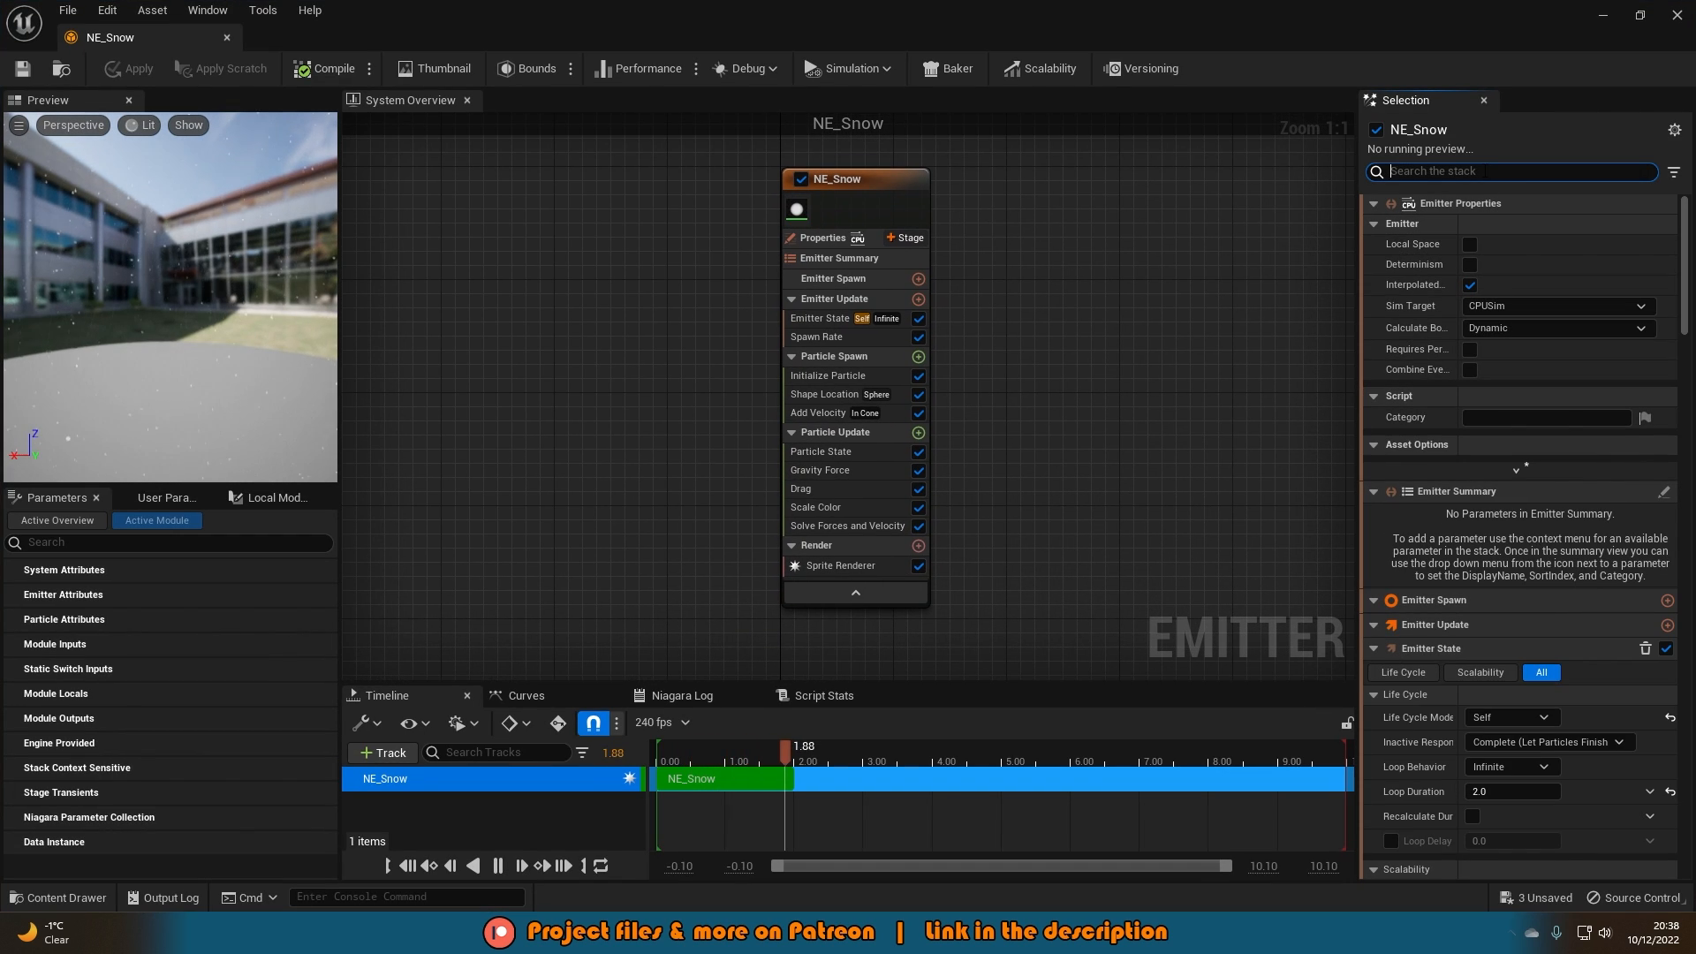
type("spawn")
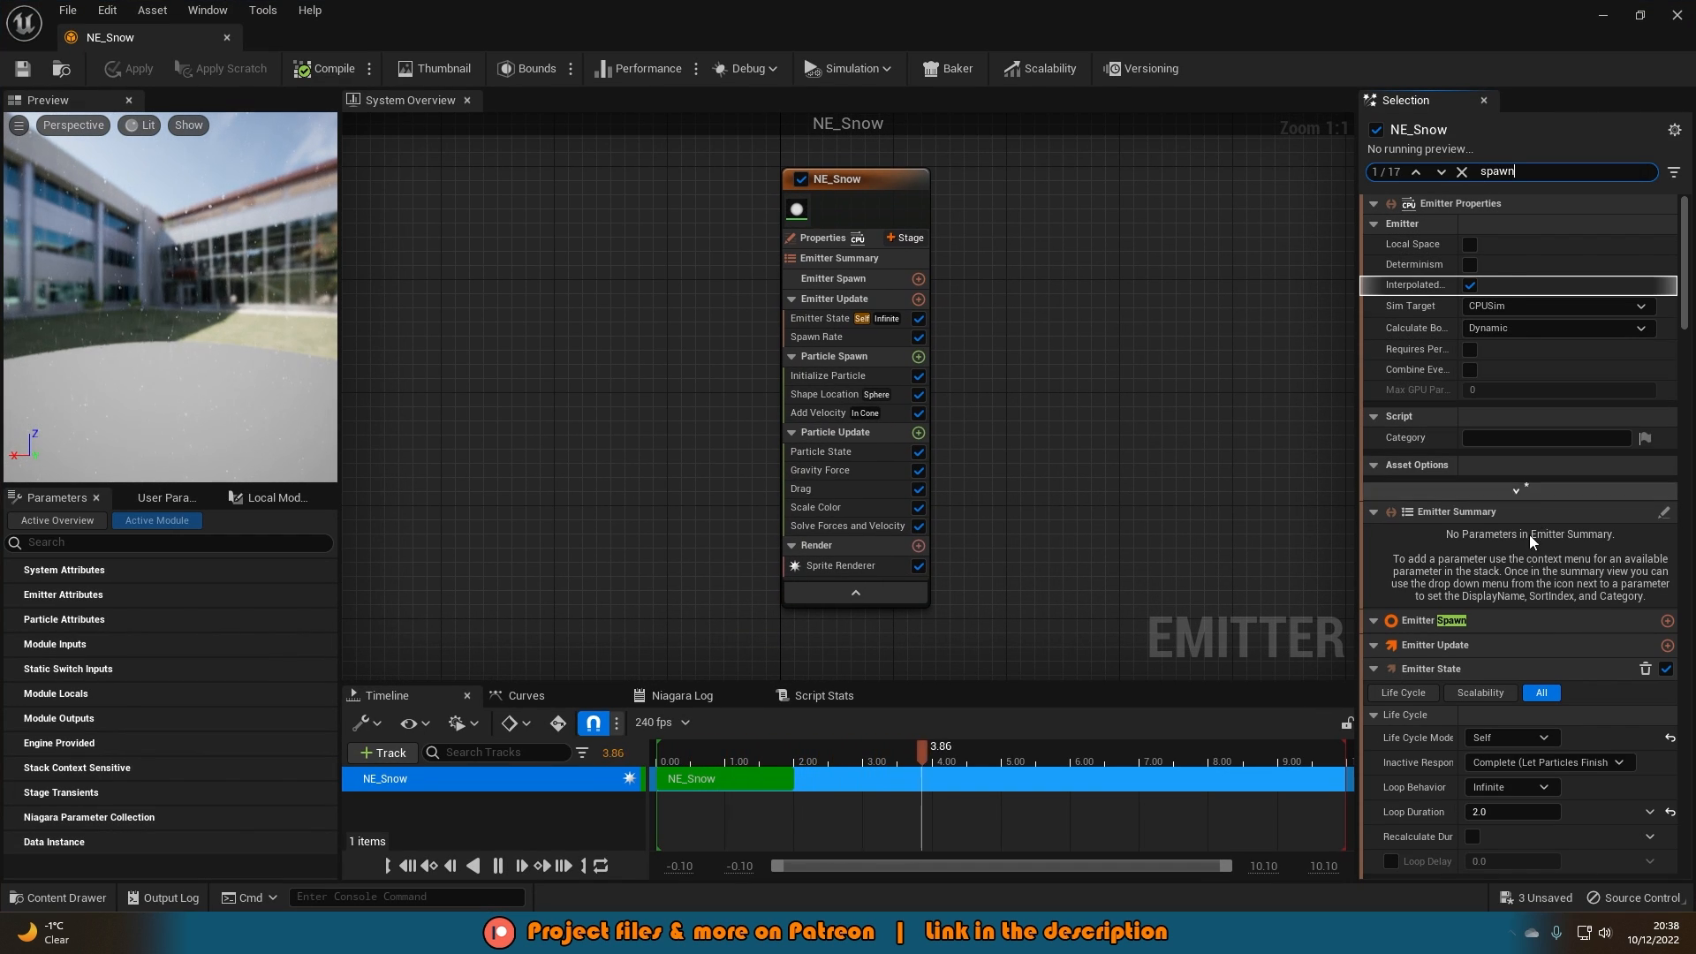
scroll(1502, 570, "down", 3)
left_click(1502, 629)
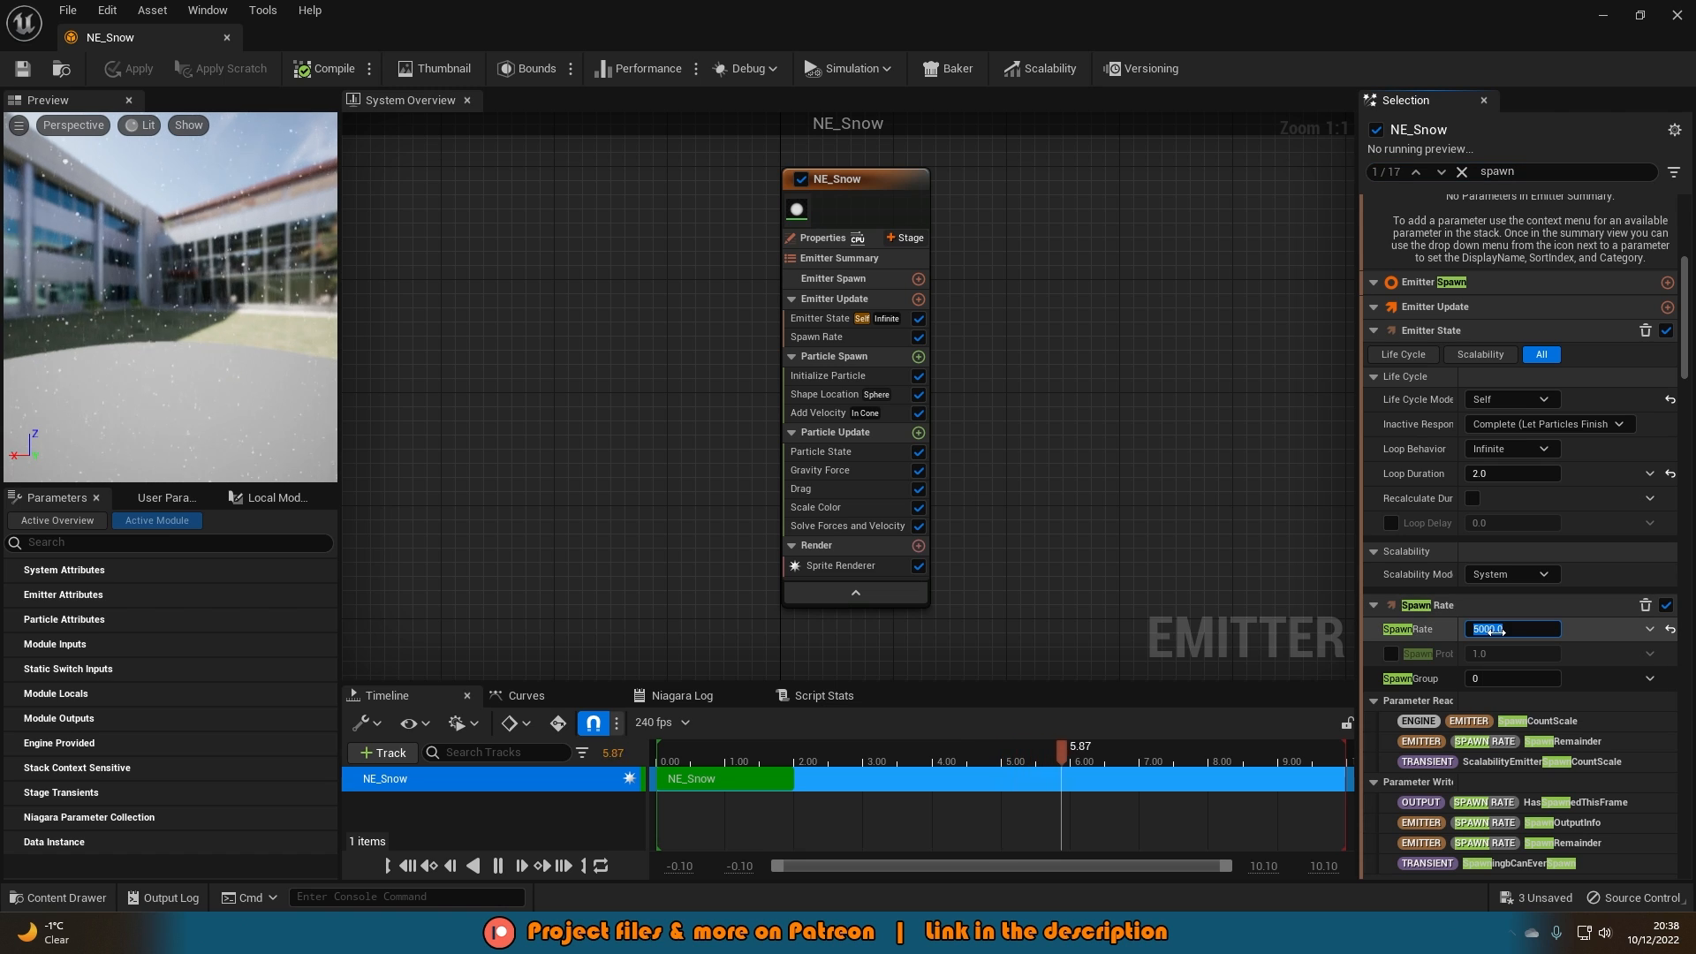
key("Return")
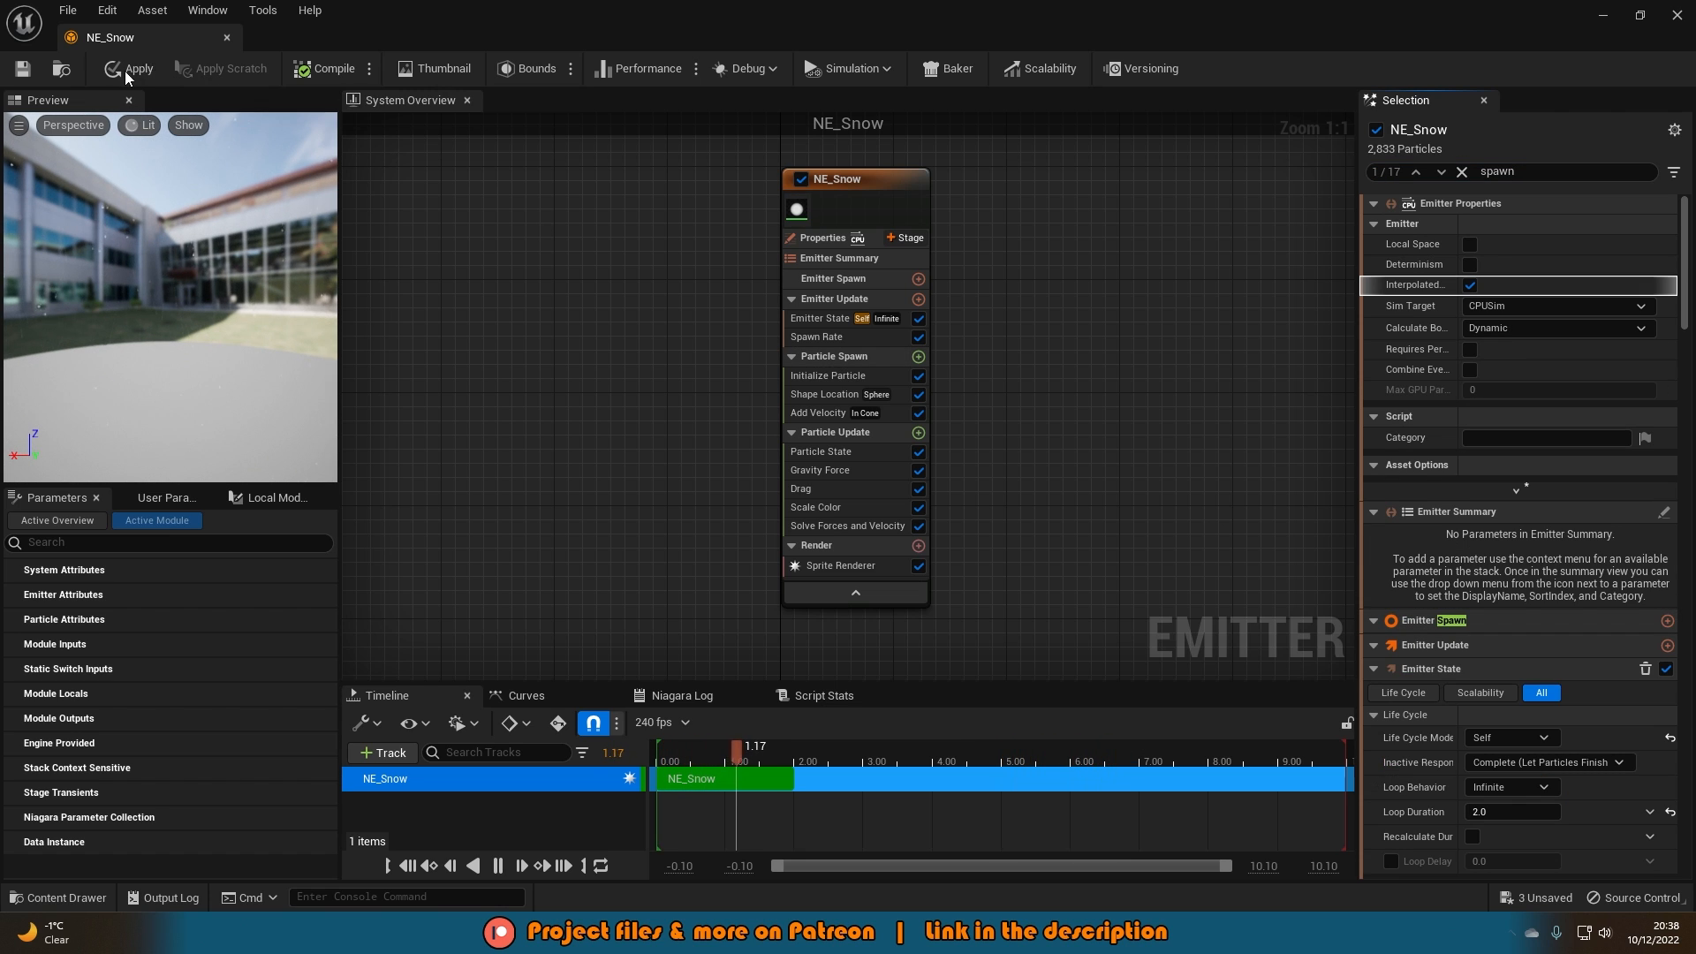
left_click(1604, 15)
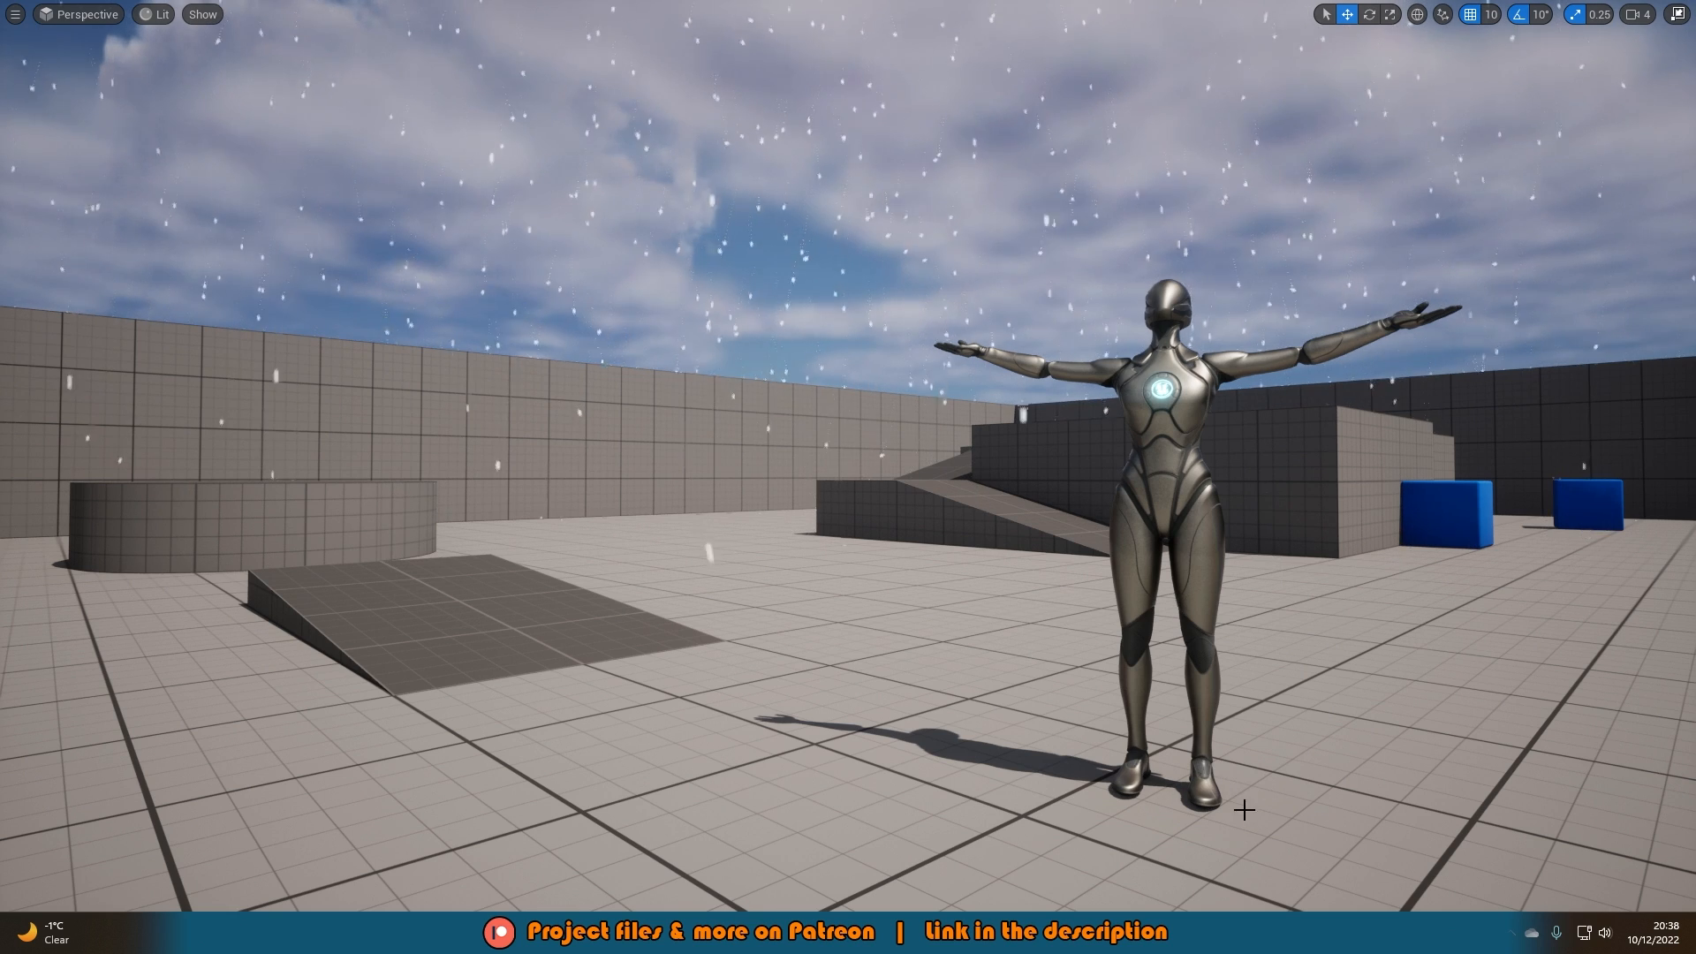
Raise the NE_Snow emitter's Spawn Rate to 10000 and return to the level to compare the snowfall.
left_click(1264, 933)
left_click(1375, 800)
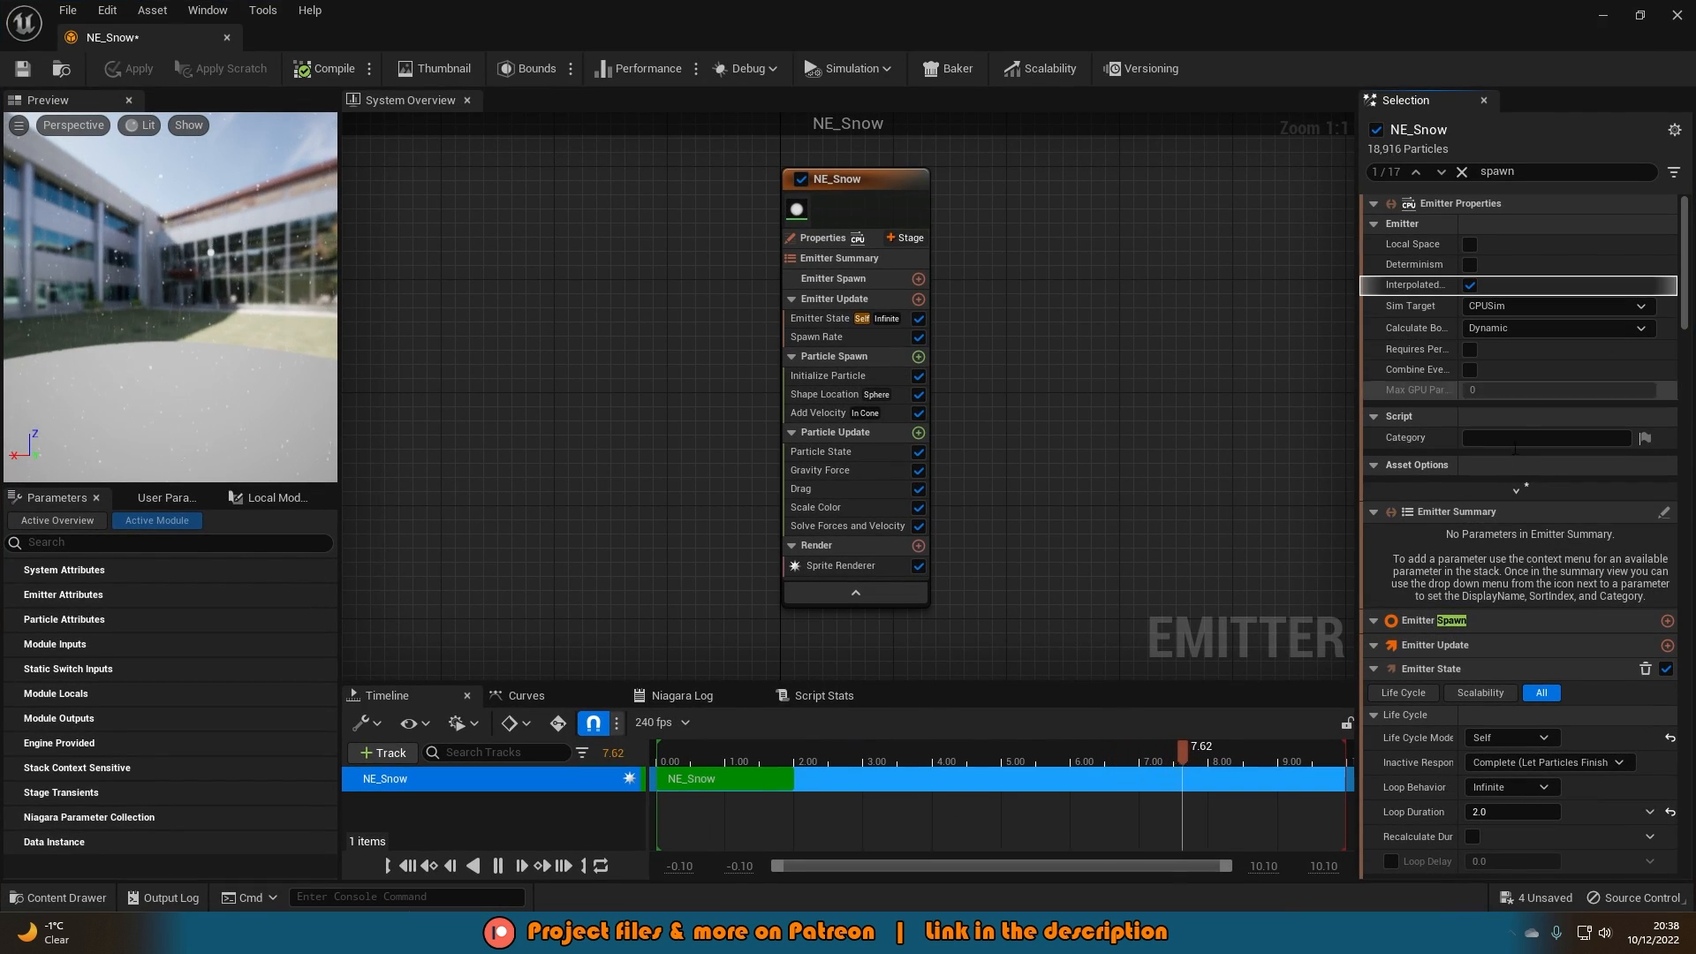
scroll(1502, 560, "down", 5)
left_click(1516, 515)
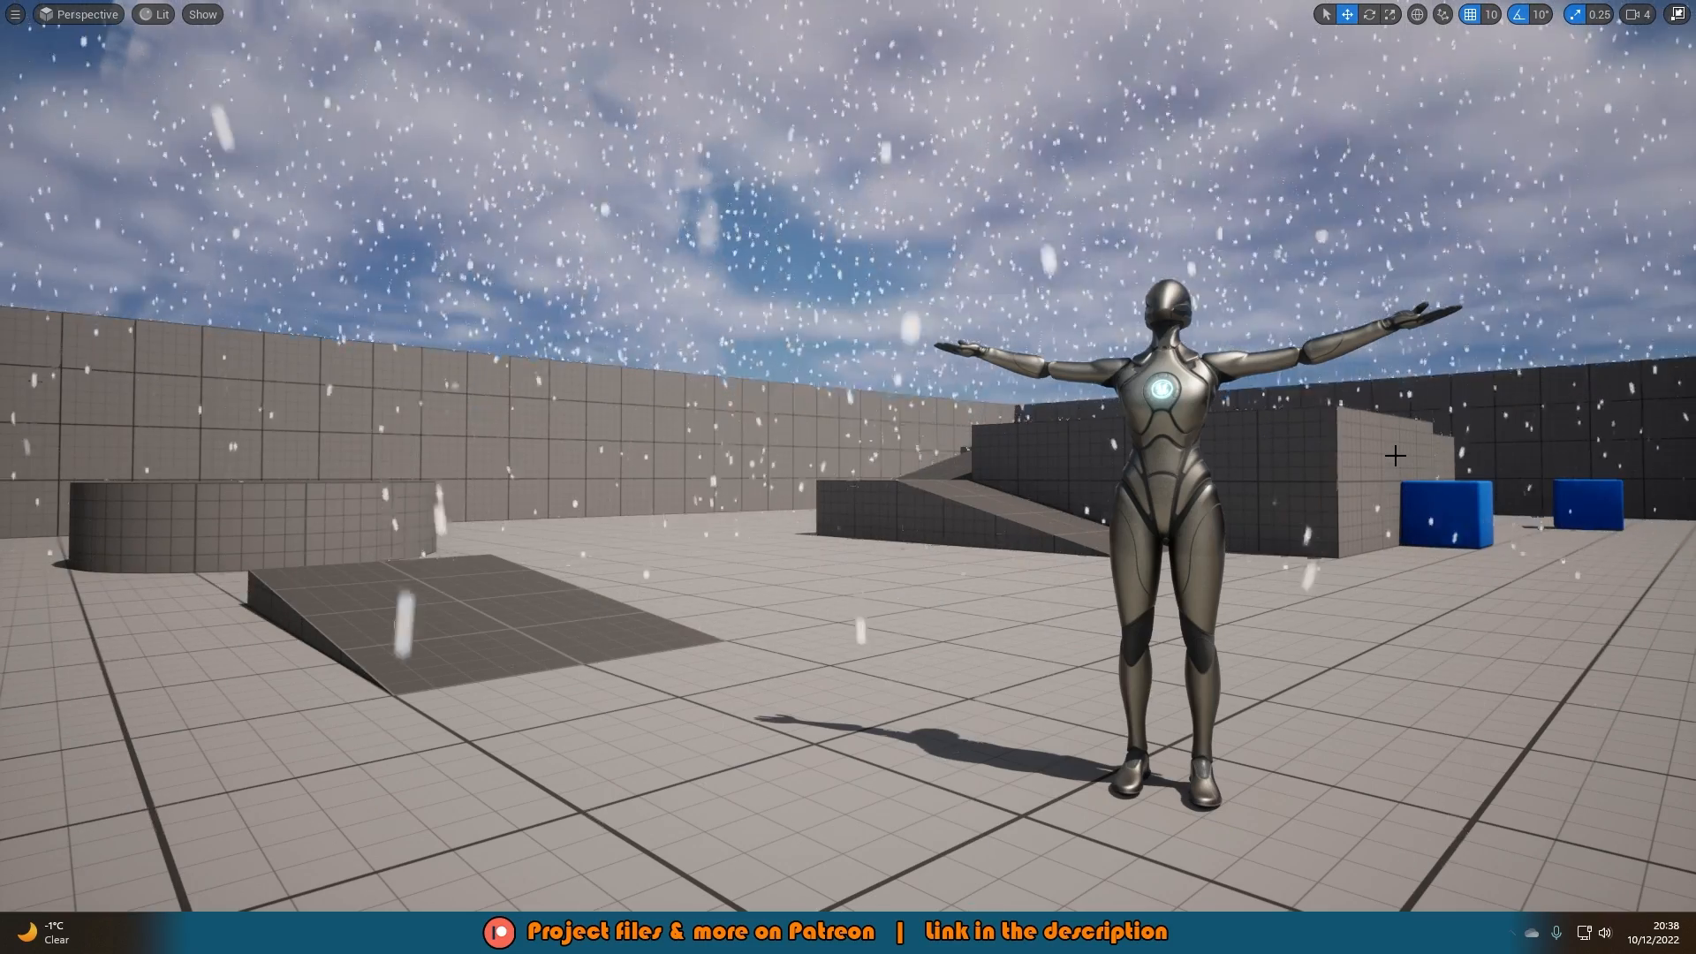
Set the Spawn Rate of the NE_Snow emitter back to 5000, save the emitter, and minimize its editor.
key("ctrl+space")
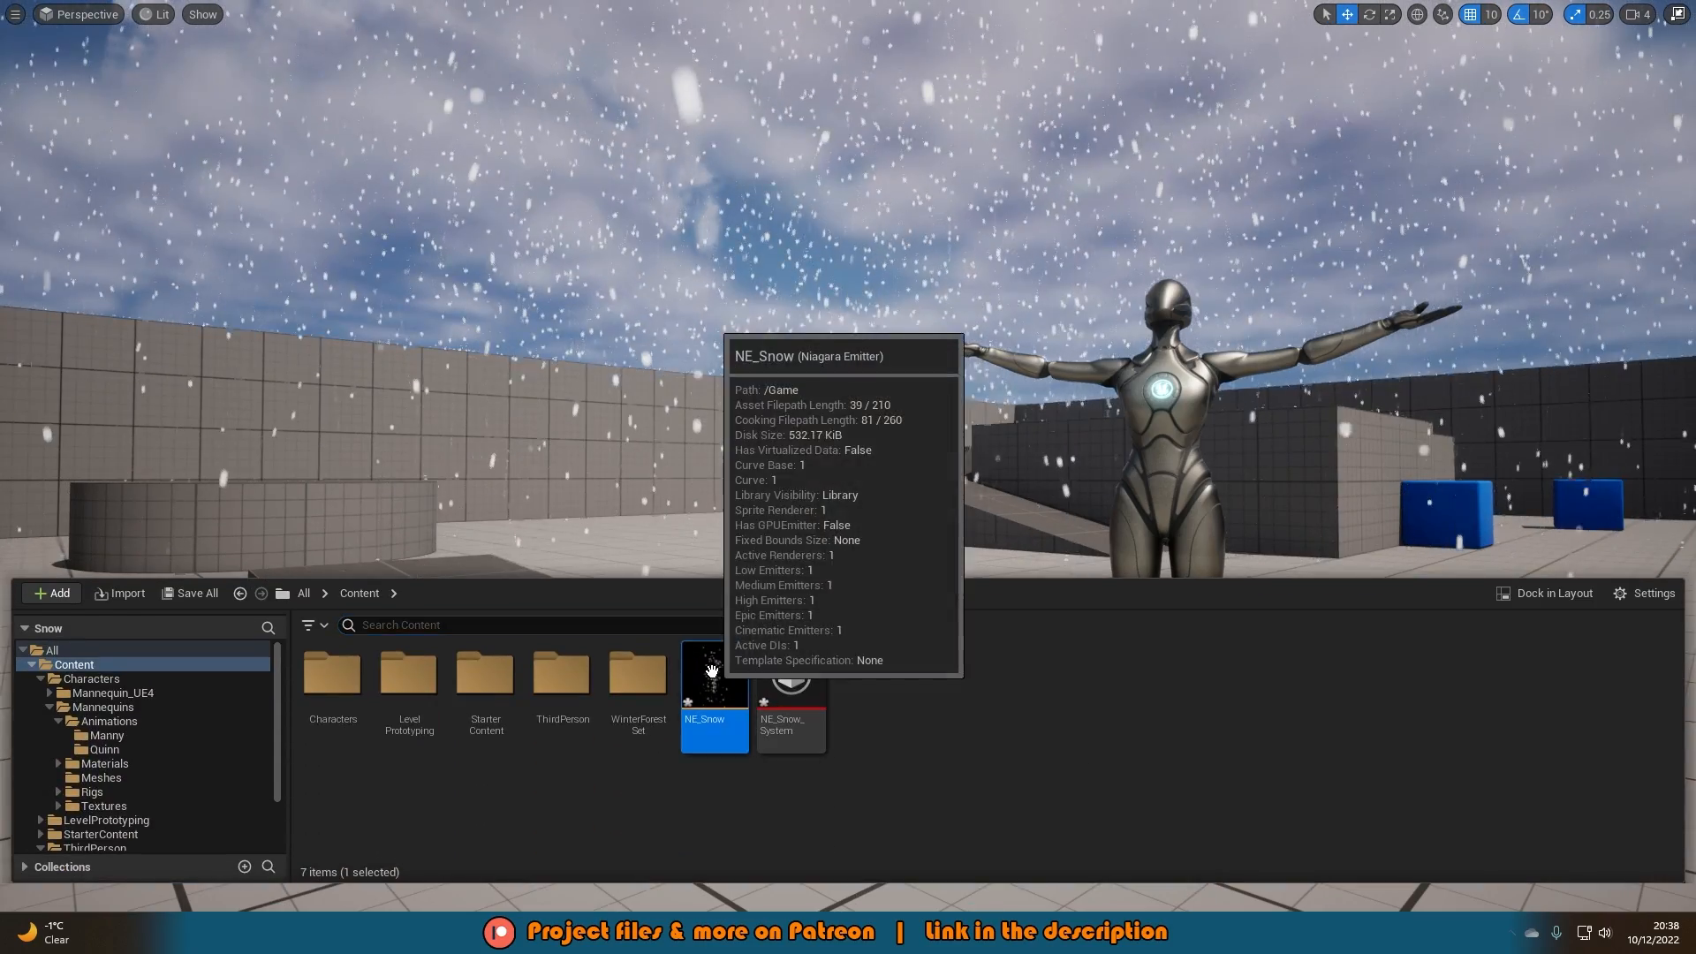
double_click(716, 689)
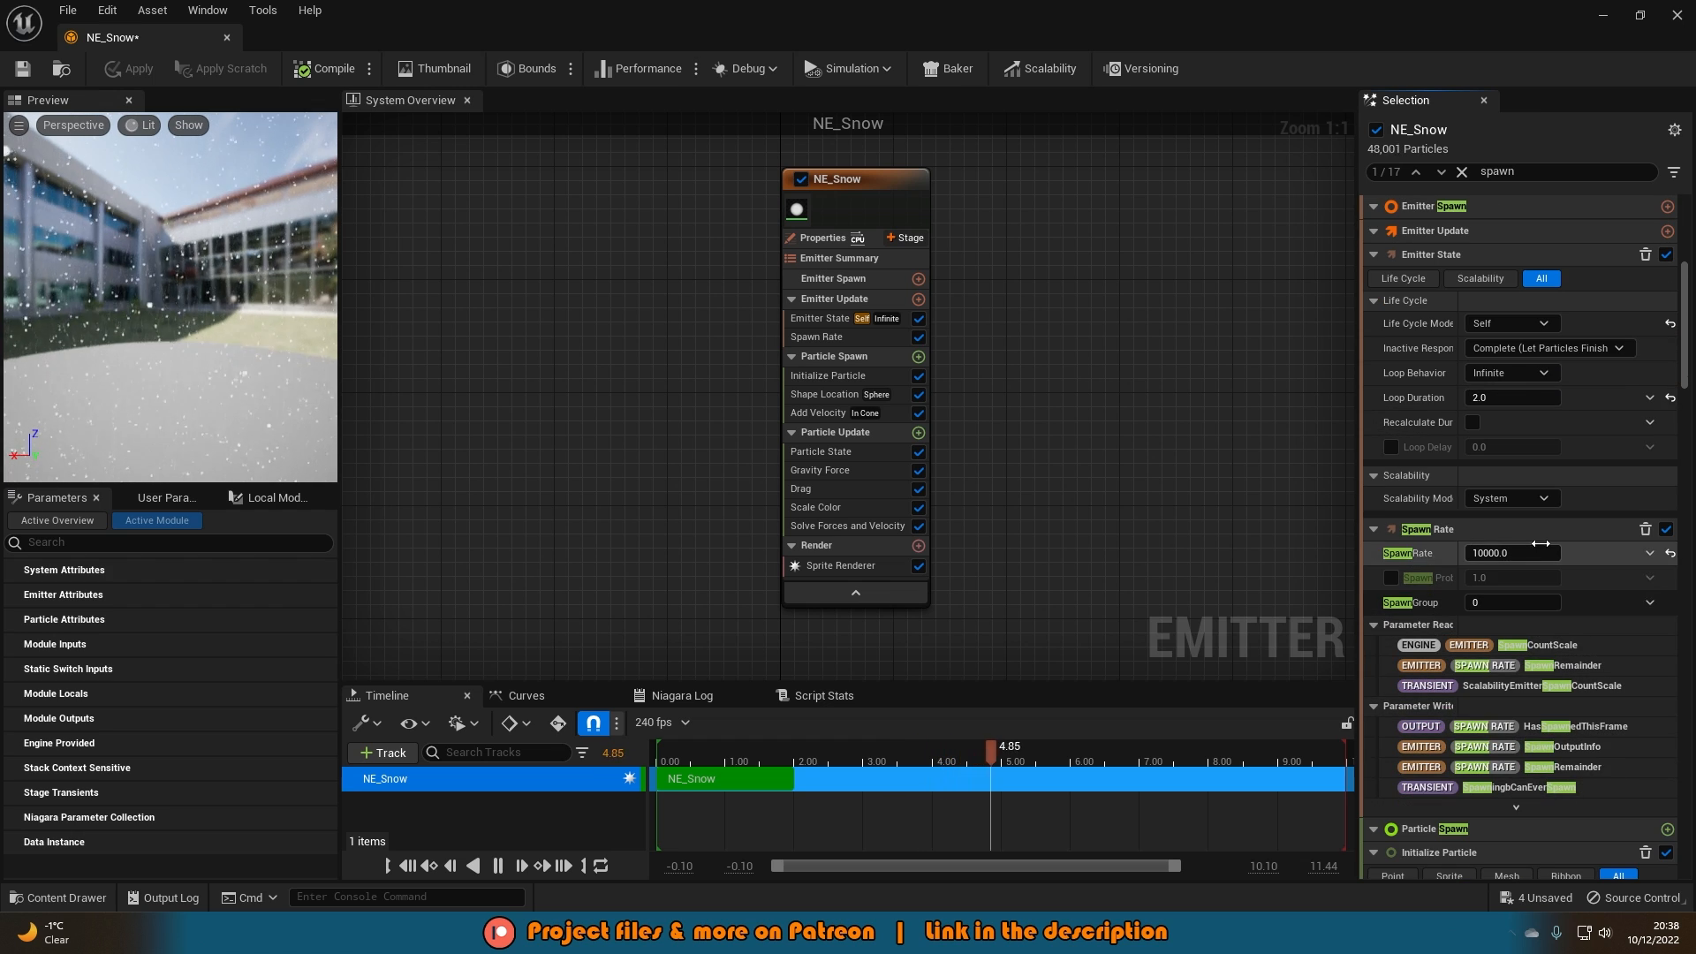
left_click(1541, 551)
left_click(1539, 551)
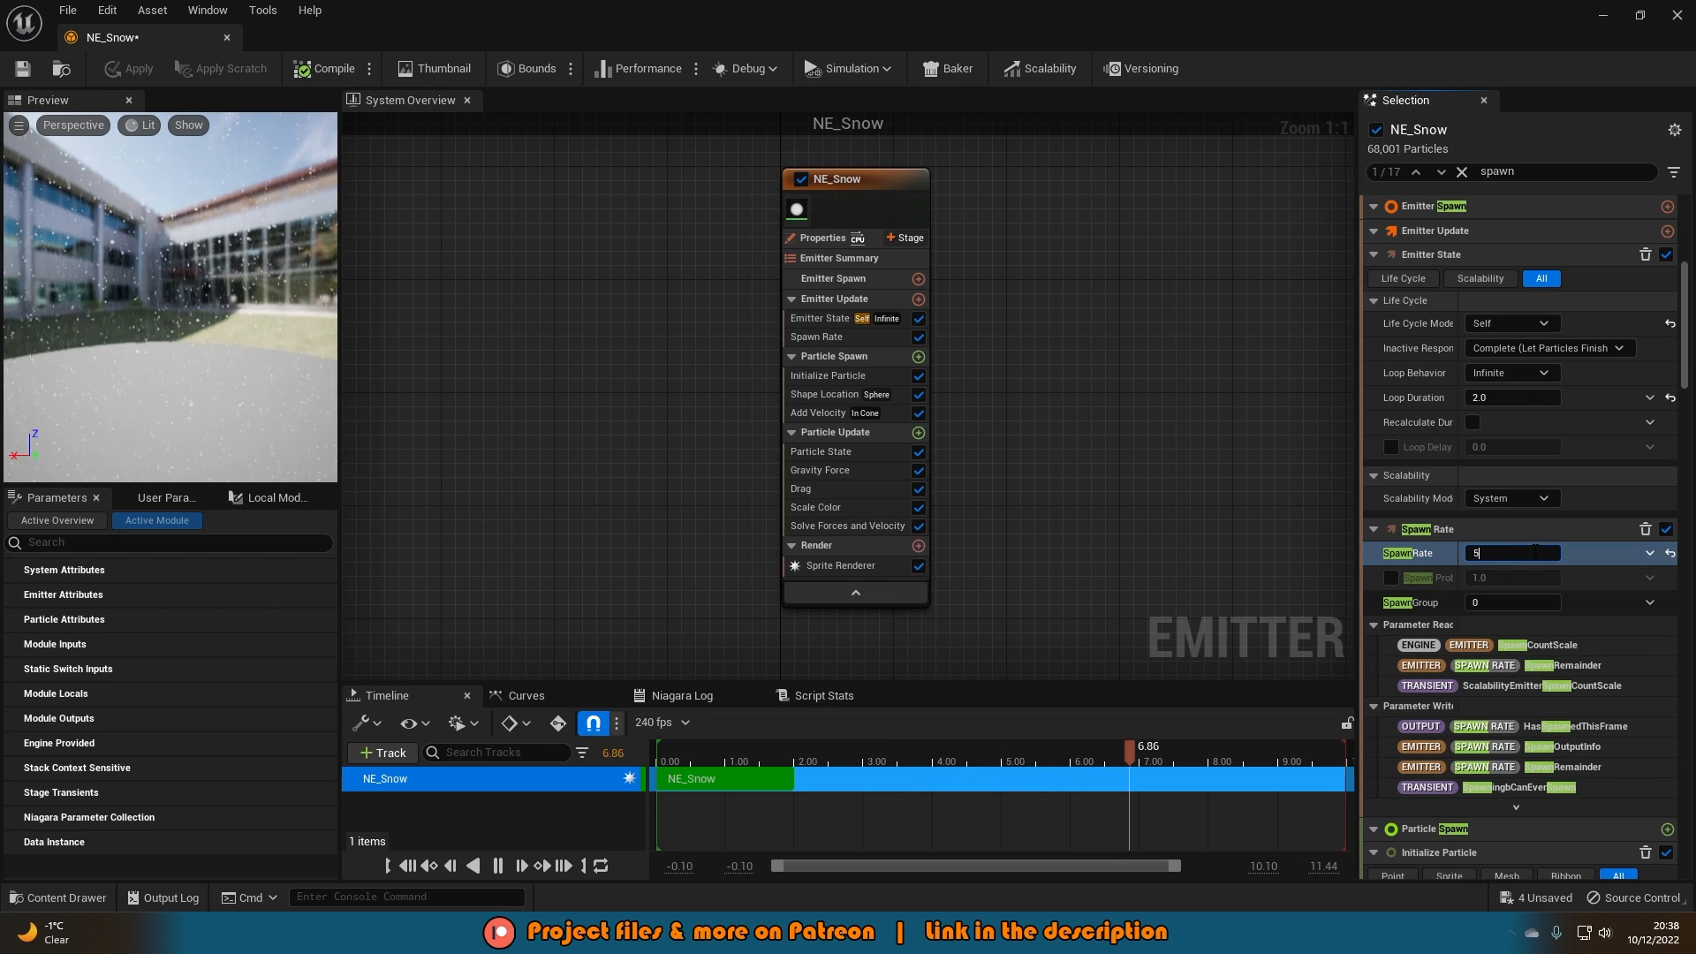
key("Return")
key("ctrl+s")
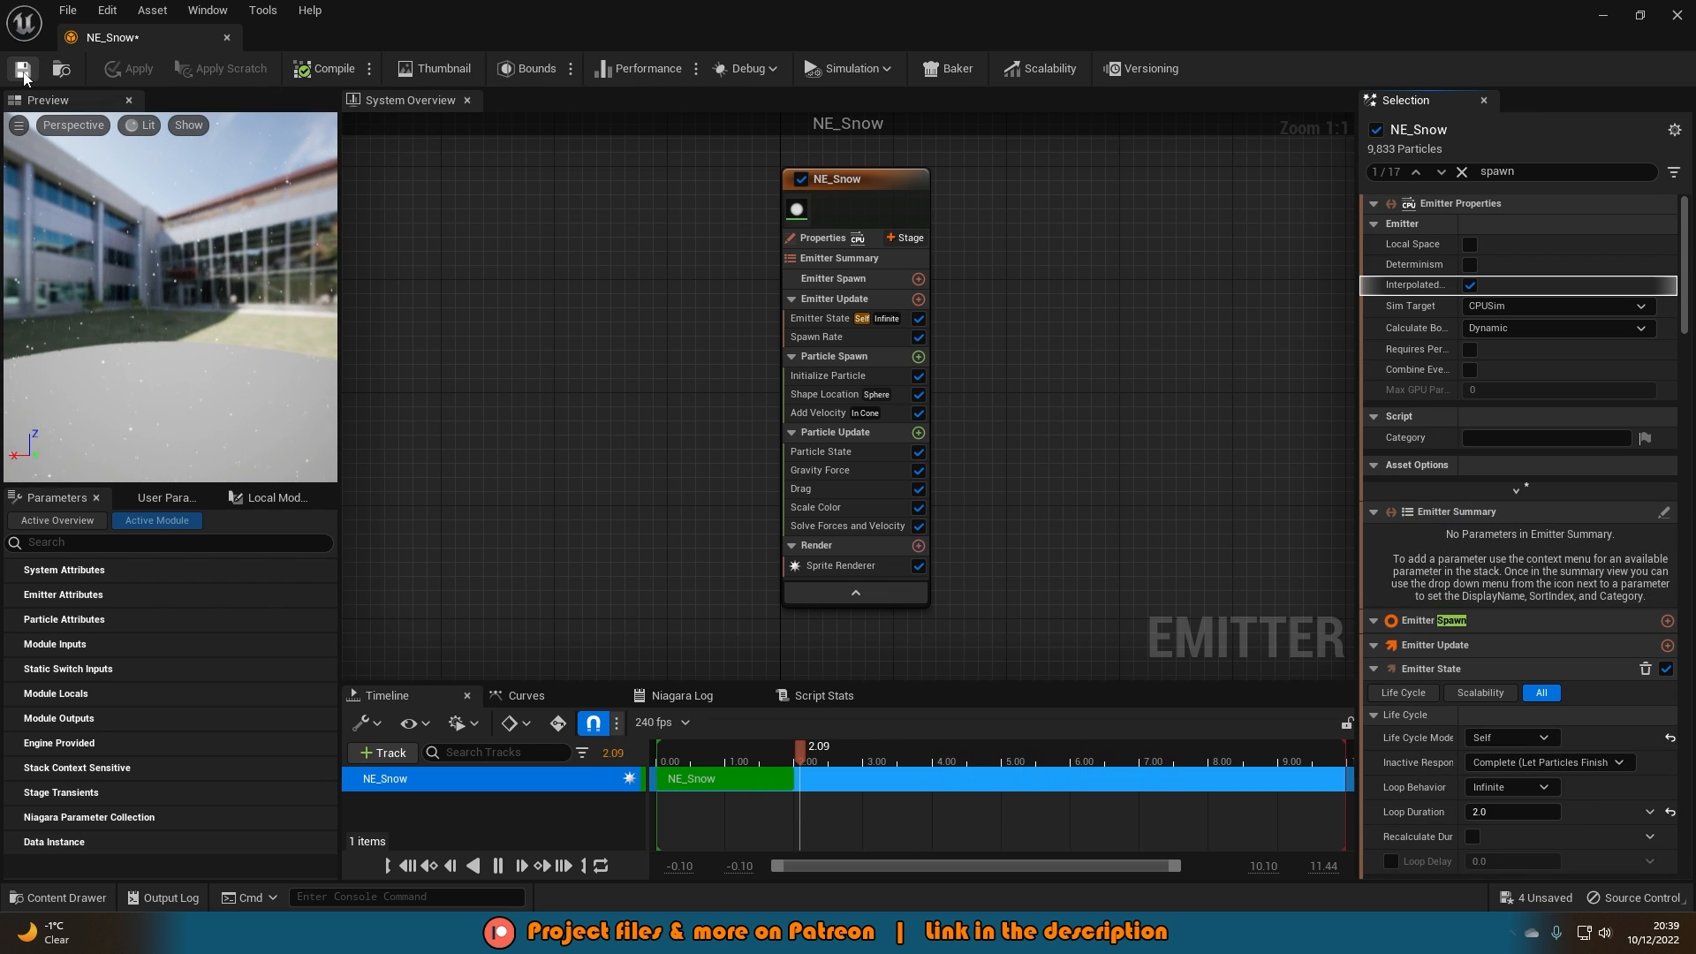
left_click(1604, 15)
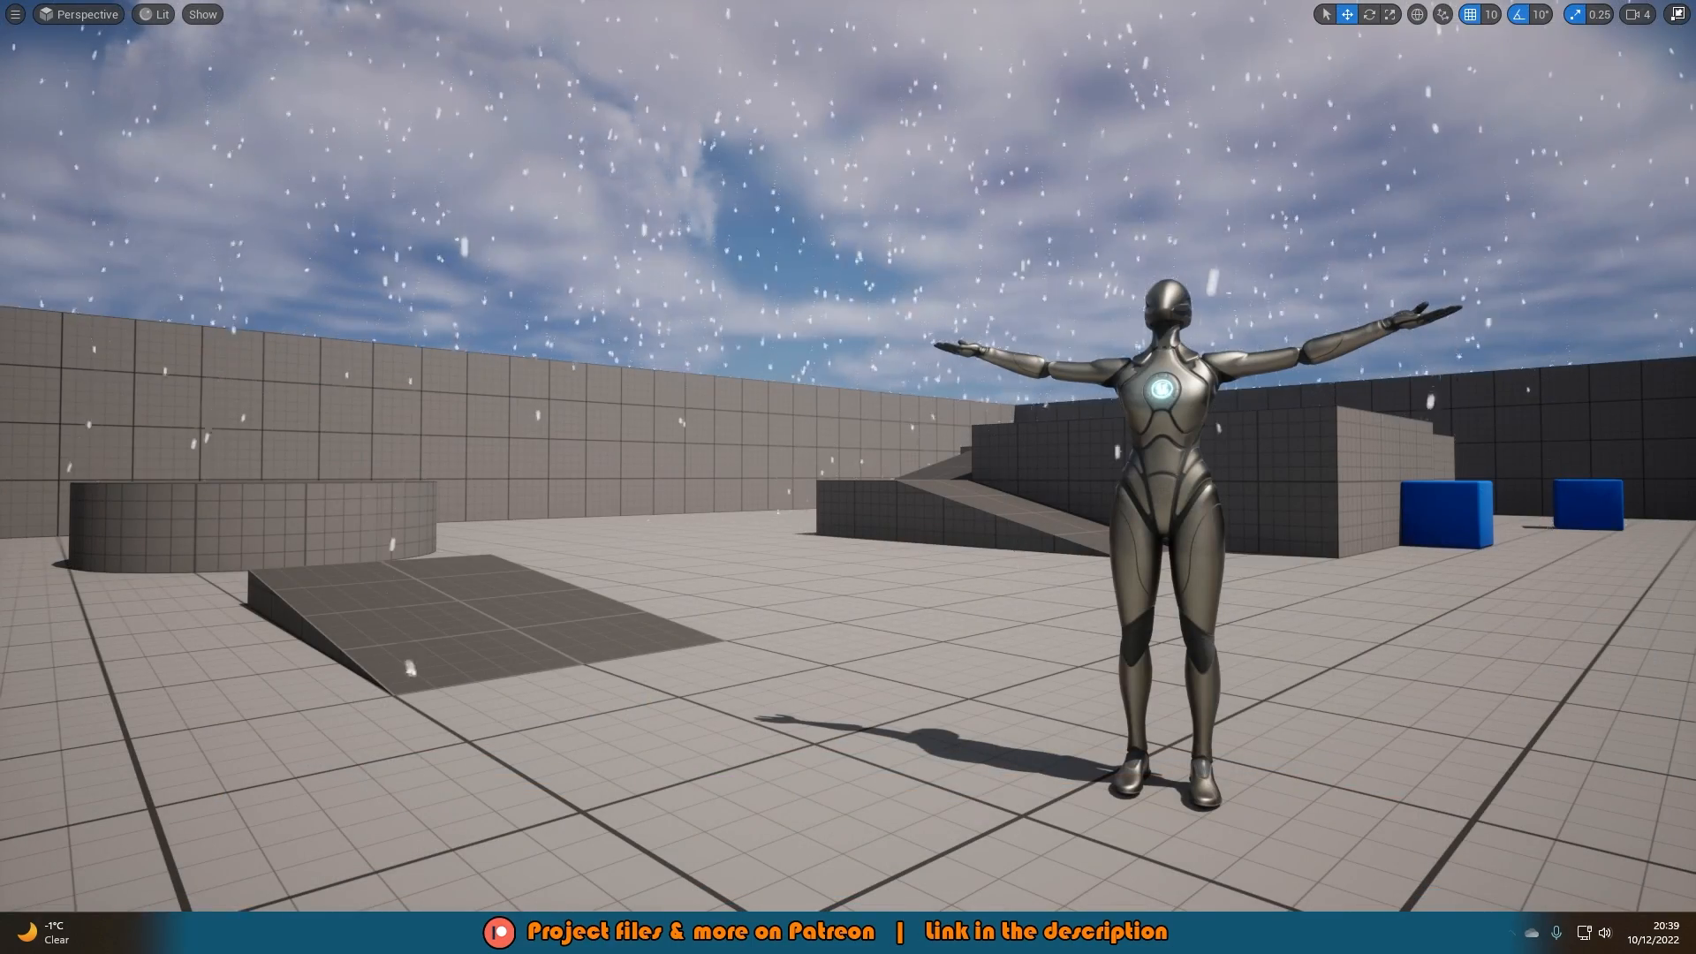